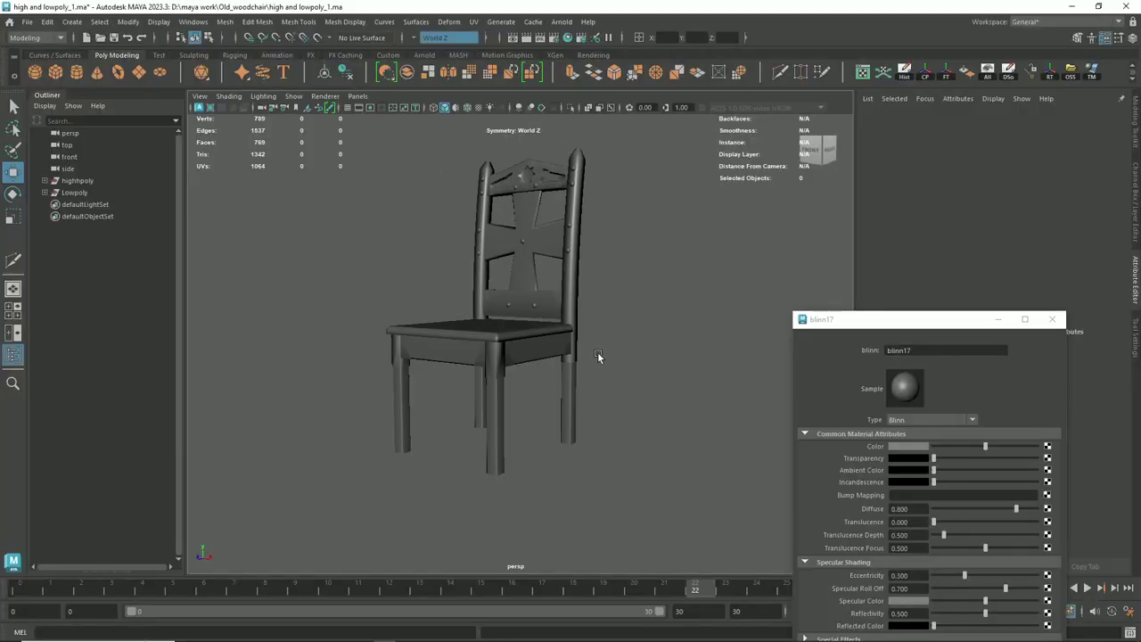
- Orbit the chair, test-move the seat, backsplat and back frame, then undo both moves
{"action": "mouse_move", "coordinate": [597, 352]}
{"action": "left_mouse_down", "text": "alt"}
{"action": "mouse_move", "coordinate": [573, 361]}
{"action": "mouse_move", "coordinate": [573, 377]}
{"action": "left_mouse_up", "text": "alt"}
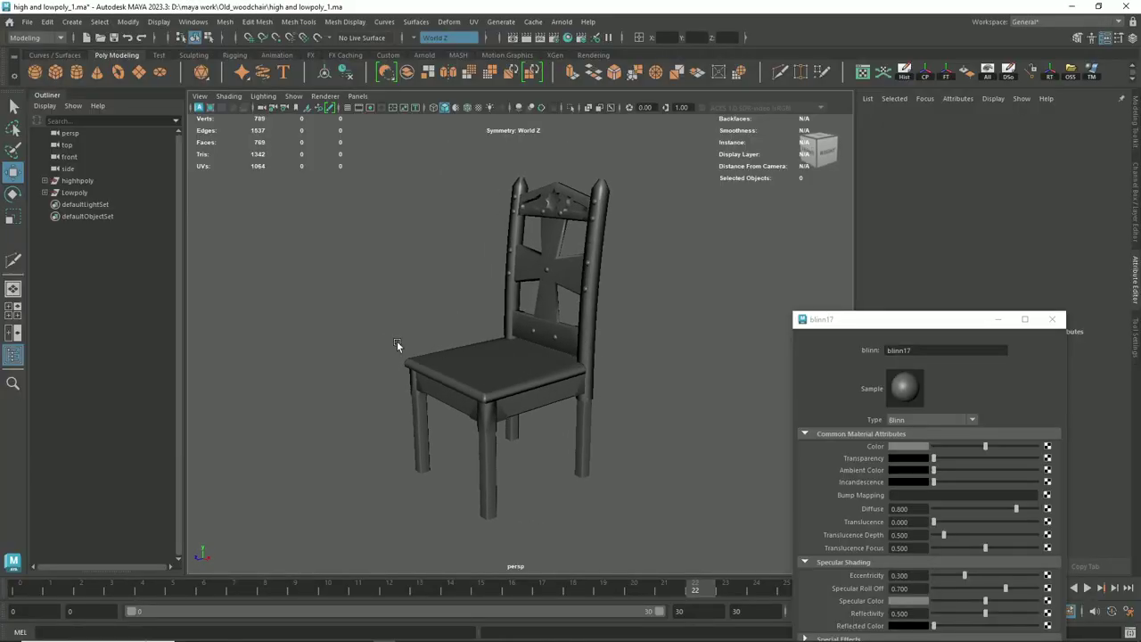
{"action": "mouse_move", "coordinate": [397, 346]}
{"action": "left_mouse_down", "text": "alt"}
{"action": "mouse_move", "coordinate": [362, 377]}
{"action": "mouse_move", "coordinate": [466, 301]}
{"action": "left_mouse_up", "text": "alt"}
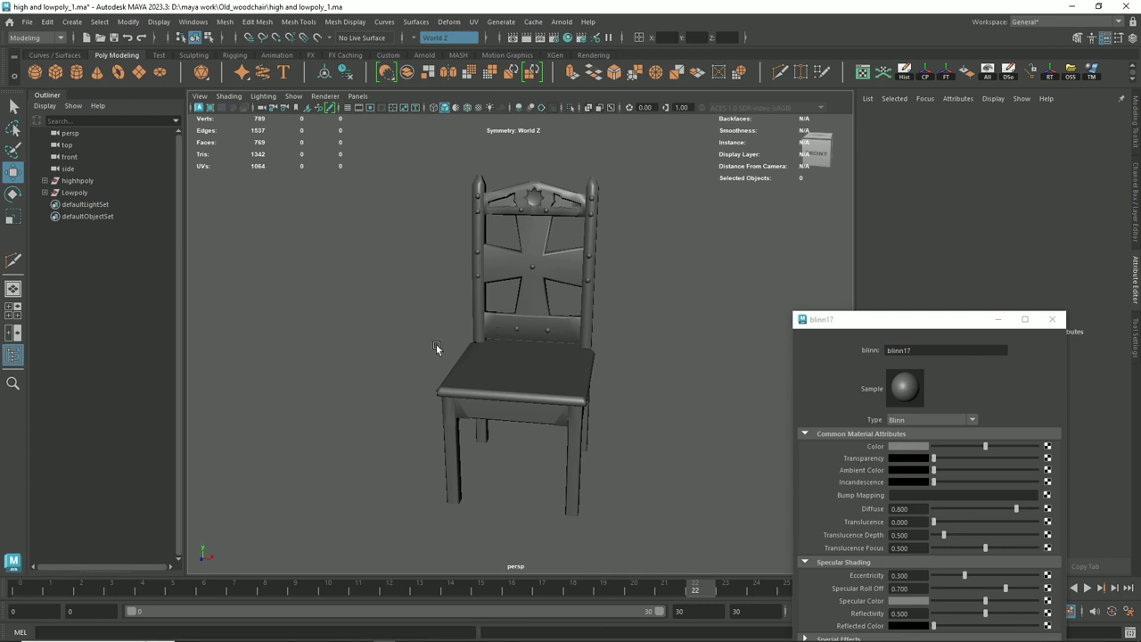
{"action": "scroll", "coordinate": [446, 327], "scroll_direction": "down", "scroll_amount": 3}
{"action": "left_click_drag", "start_coordinate": [445, 326], "coordinate": [552, 356], "text": "alt"}
{"action": "scroll", "coordinate": [552, 356], "scroll_direction": "up", "scroll_amount": 3}
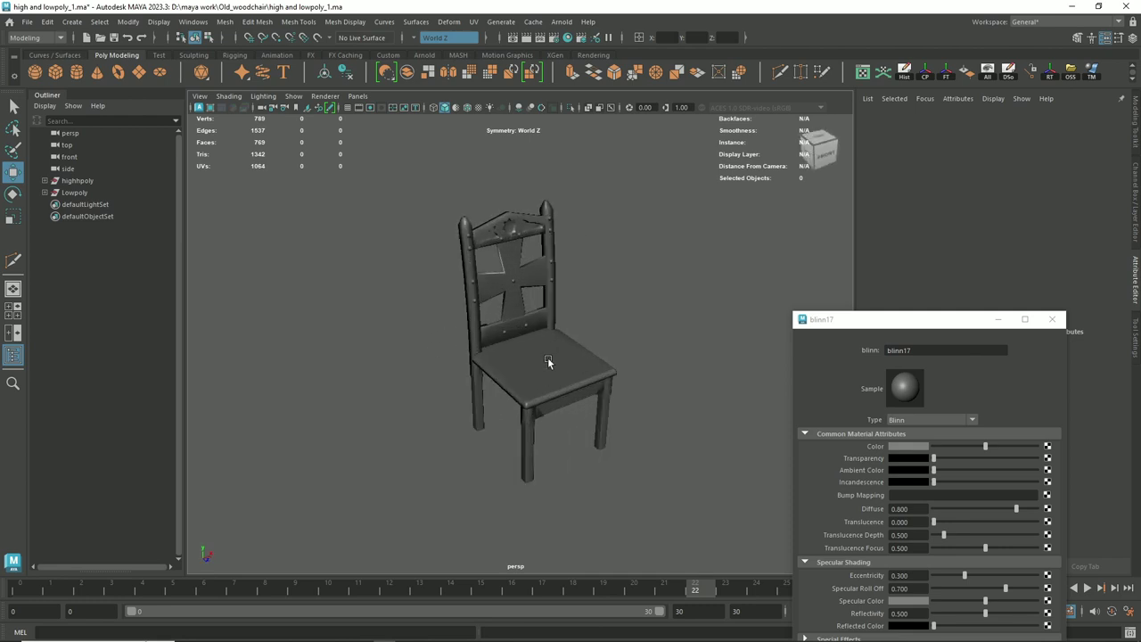
{"action": "left_click", "coordinate": [545, 358]}
{"action": "left_click_drag", "start_coordinate": [580, 301], "coordinate": [390, 355]}
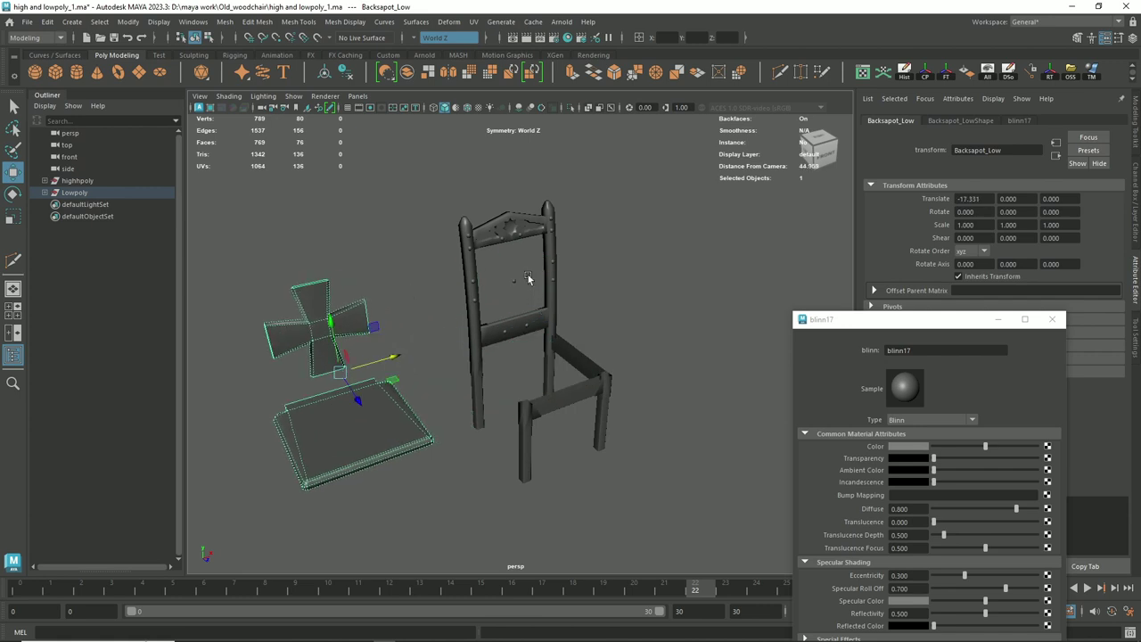
{"action": "left_click", "coordinate": [525, 221]}
{"action": "mouse_move", "coordinate": [612, 290]}
{"action": "left_mouse_down"}
{"action": "mouse_move", "coordinate": [740, 268]}
{"action": "mouse_move", "coordinate": [605, 344]}
{"action": "left_mouse_up"}
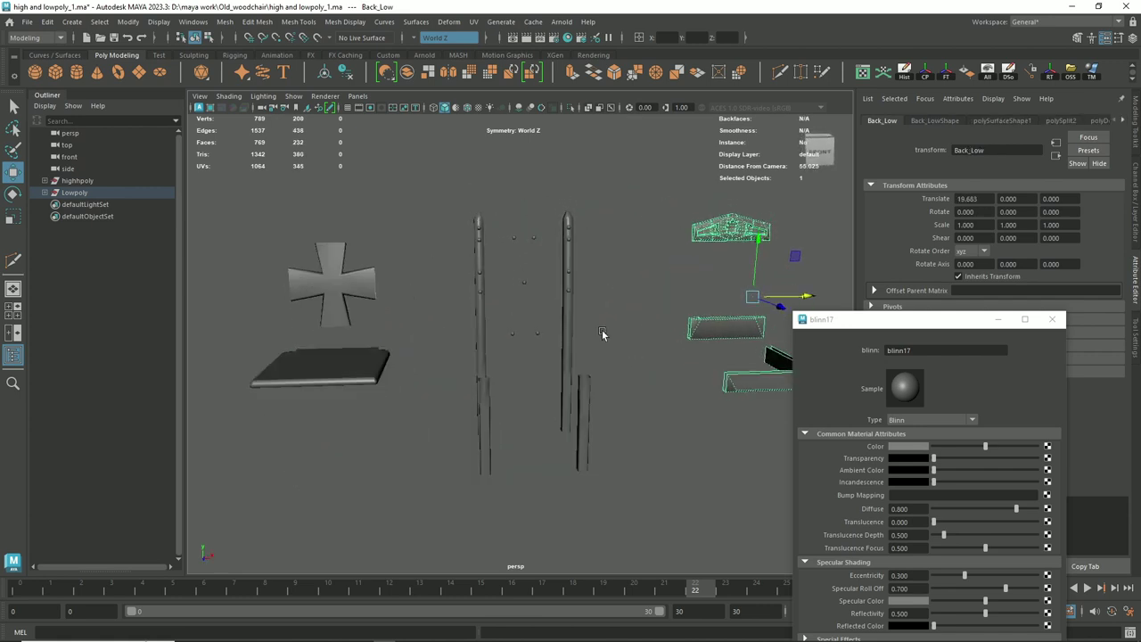
{"action": "key", "text": "ctrl+z"}
{"action": "key", "text": "ctrl+z"}
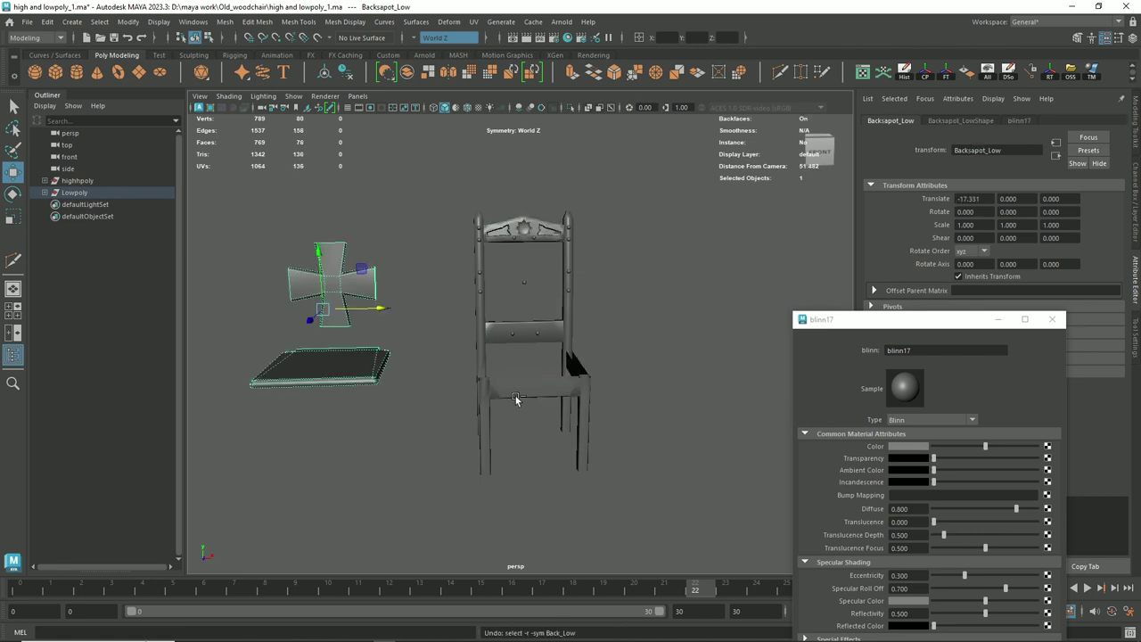
{"action": "key", "text": "ctrl+z"}
- Orbit around the chair from several angles, moving the blinn17 material window aside
{"action": "left_click_drag", "start_coordinate": [444, 304], "coordinate": [467, 369], "text": "alt"}
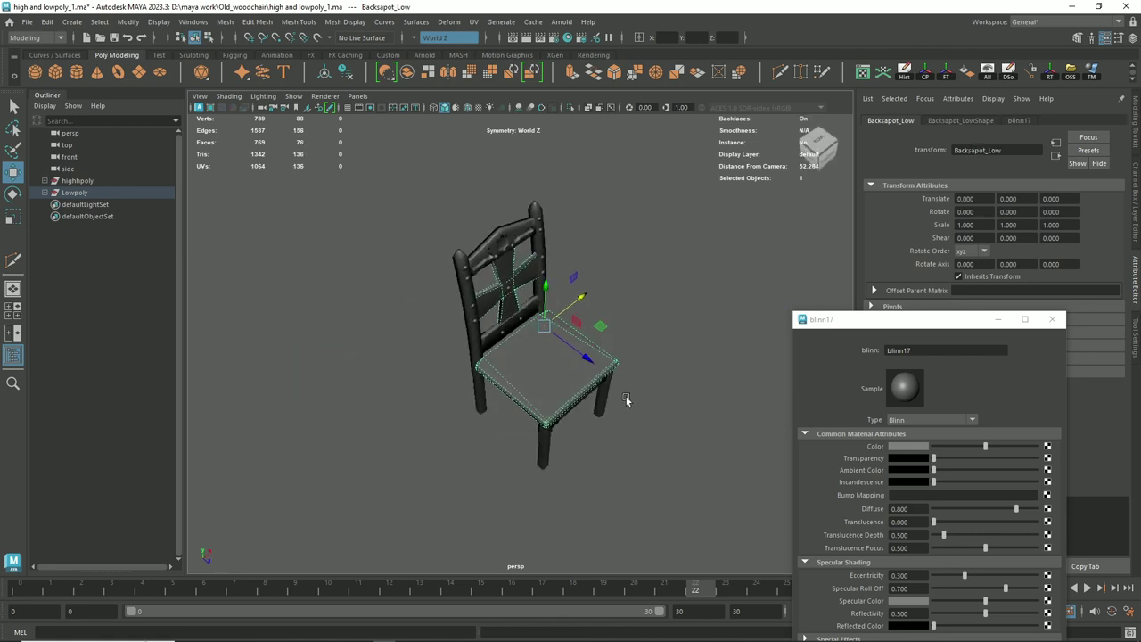
{"action": "left_click_drag", "start_coordinate": [627, 400], "coordinate": [585, 398], "text": "alt"}
{"action": "mouse_move", "coordinate": [442, 442]}
{"action": "left_mouse_down", "text": "alt"}
{"action": "mouse_move", "coordinate": [508, 419]}
{"action": "mouse_move", "coordinate": [501, 368]}
{"action": "left_mouse_up", "text": "alt"}
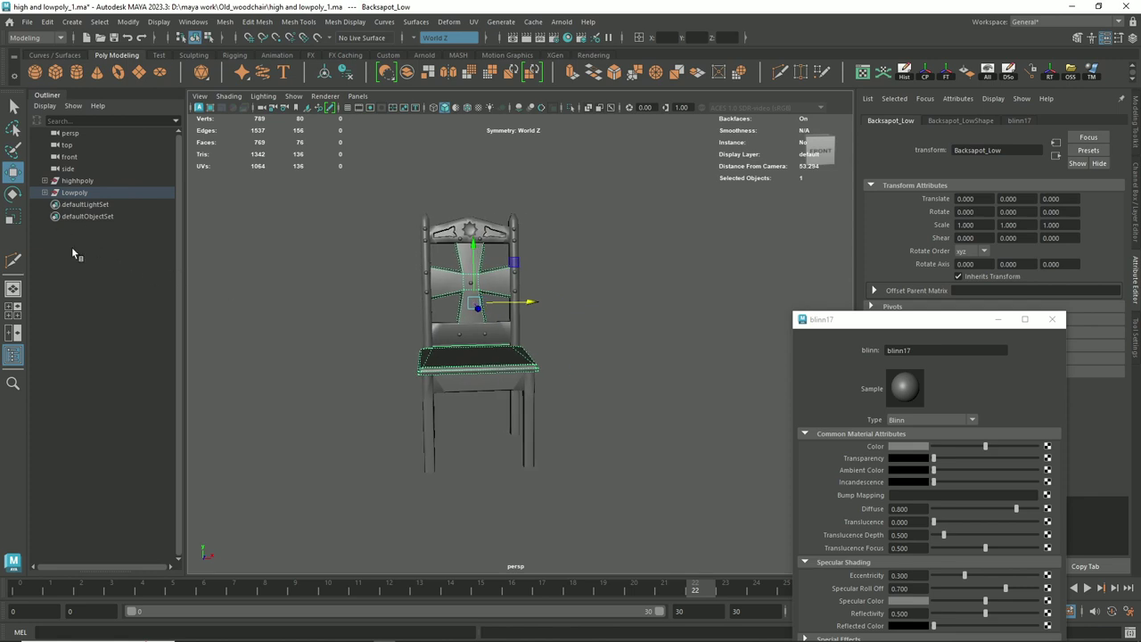
{"action": "left_click_drag", "start_coordinate": [463, 320], "coordinate": [492, 329], "text": "alt"}
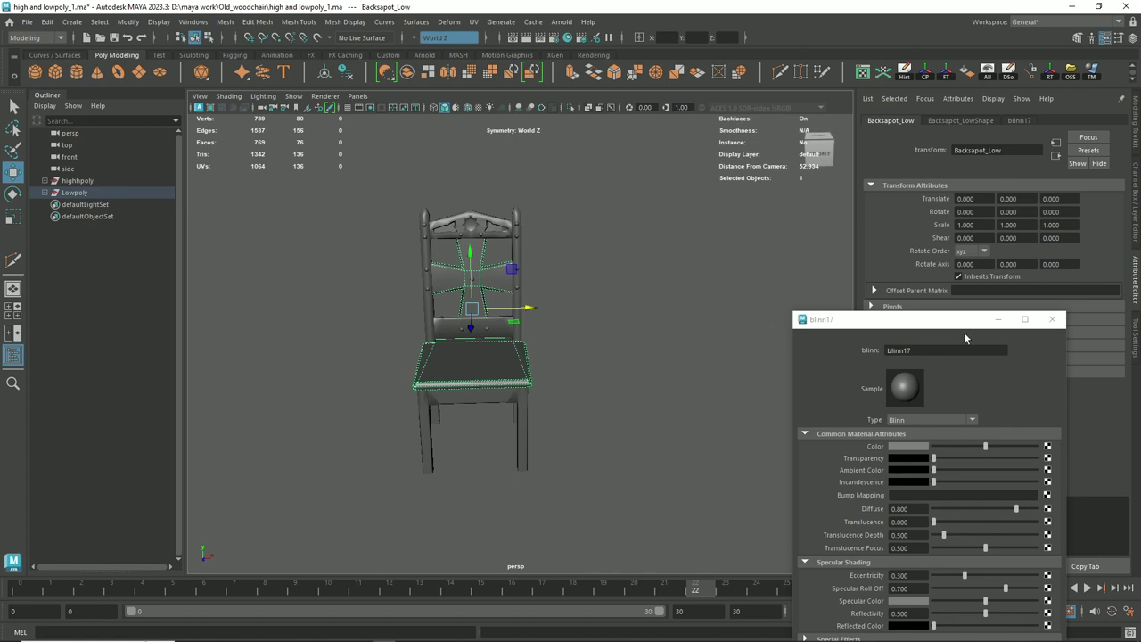
{"action": "left_click_drag", "start_coordinate": [958, 326], "coordinate": [971, 424]}
{"action": "mouse_move", "coordinate": [490, 303]}
{"action": "left_mouse_down", "text": "alt"}
{"action": "mouse_move", "coordinate": [453, 312]}
{"action": "mouse_move", "coordinate": [448, 334]}
{"action": "left_mouse_up", "text": "alt"}
{"action": "right_click_drag", "start_coordinate": [448, 333], "coordinate": [484, 362], "text": "alt"}
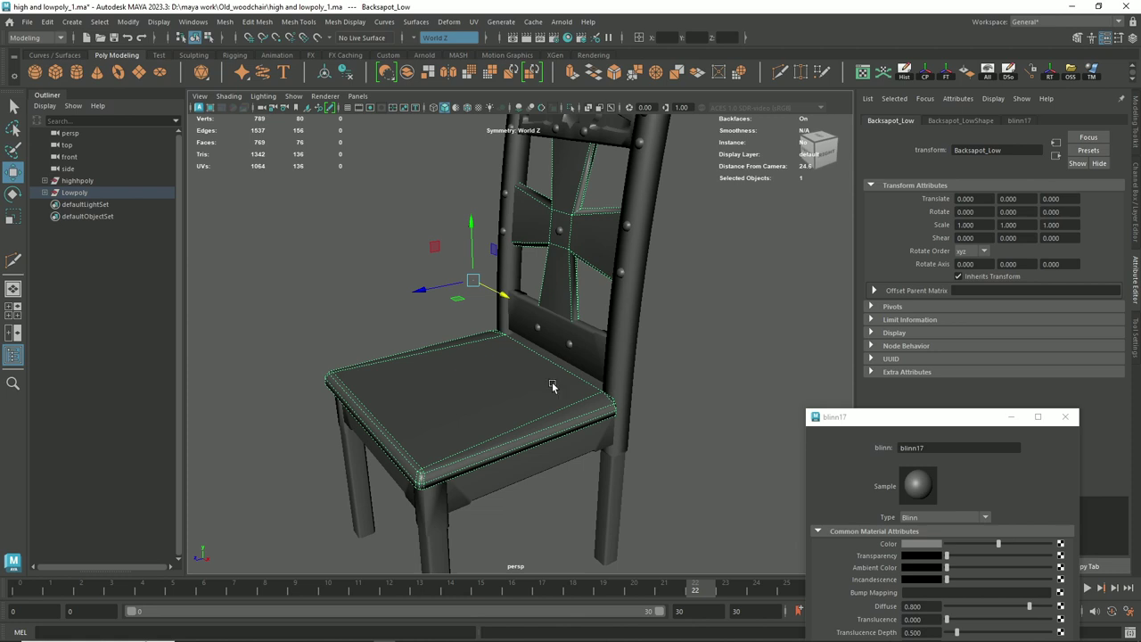
{"action": "left_click_drag", "start_coordinate": [553, 387], "coordinate": [596, 389], "text": "alt"}
{"action": "mouse_move", "coordinate": [548, 426]}
{"action": "left_mouse_down", "text": "alt"}
{"action": "mouse_move", "coordinate": [448, 420]}
{"action": "mouse_move", "coordinate": [499, 454]}
{"action": "mouse_move", "coordinate": [555, 402]}
{"action": "left_mouse_up", "text": "alt"}
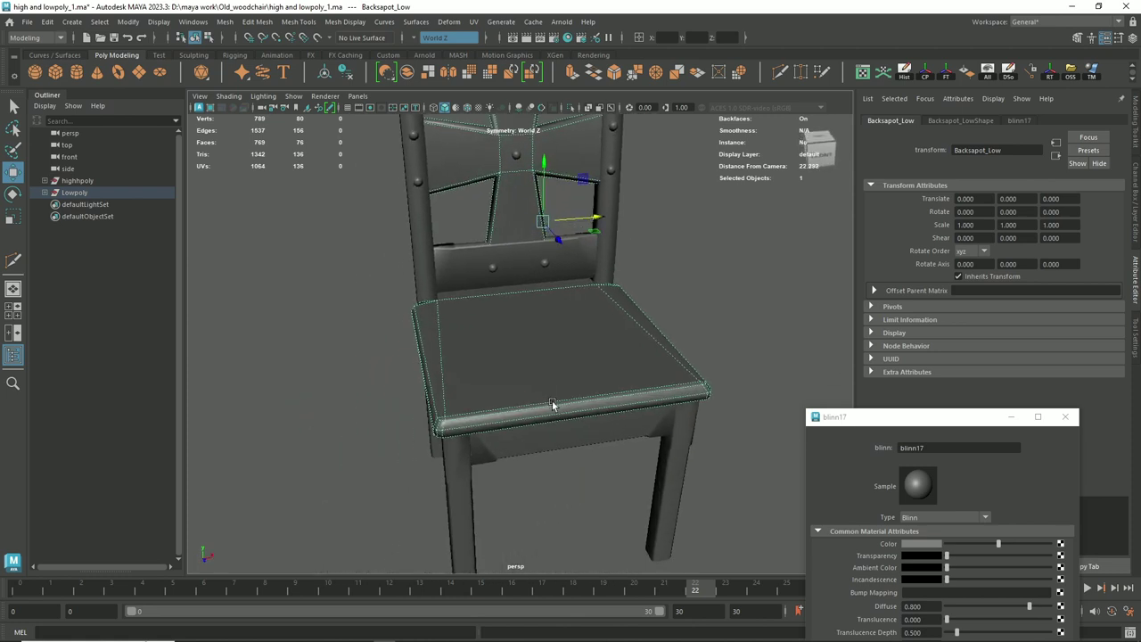
- Expand the Lowpoly group and box-select its four low-poly parts, then clear the selection
{"action": "left_click", "coordinate": [44, 193]}
{"action": "mouse_move", "coordinate": [268, 332]}
{"action": "left_mouse_down", "text": "alt"}
{"action": "mouse_move", "coordinate": [468, 356]}
{"action": "mouse_move", "coordinate": [496, 411]}
{"action": "left_mouse_up", "text": "alt"}
{"action": "scroll", "coordinate": [495, 411], "scroll_direction": "down", "scroll_amount": 3}
{"action": "left_click_drag", "start_coordinate": [388, 218], "coordinate": [692, 464]}
{"action": "scroll", "coordinate": [582, 357], "scroll_direction": "up", "scroll_amount": 3}
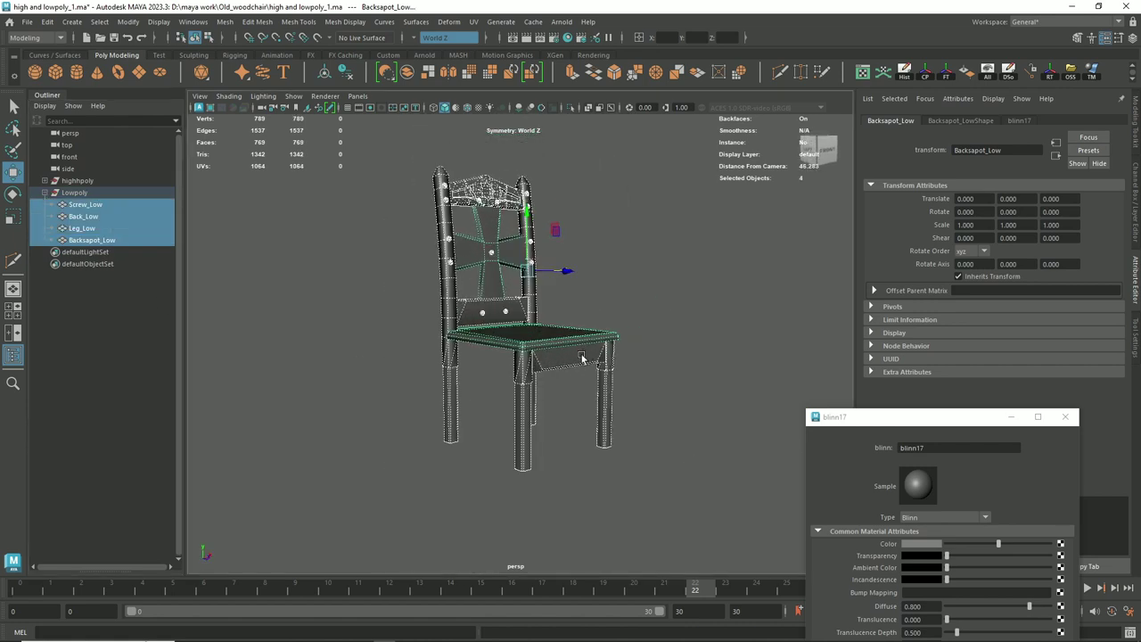
{"action": "left_click_drag", "start_coordinate": [581, 358], "coordinate": [535, 352], "text": "alt"}
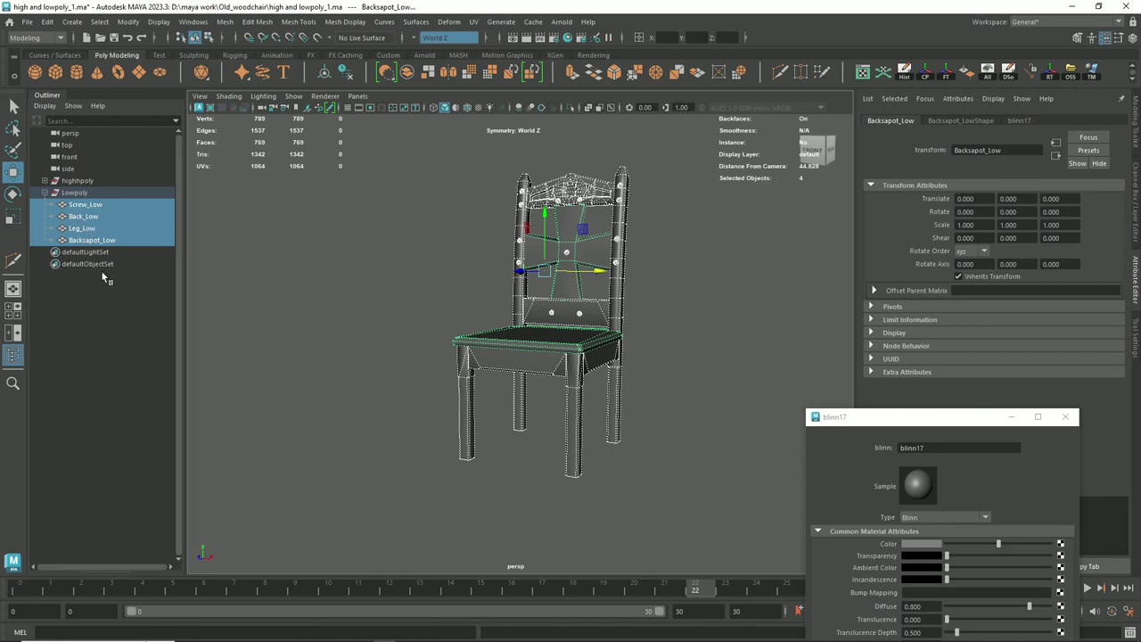
{"action": "left_click", "coordinate": [377, 460]}
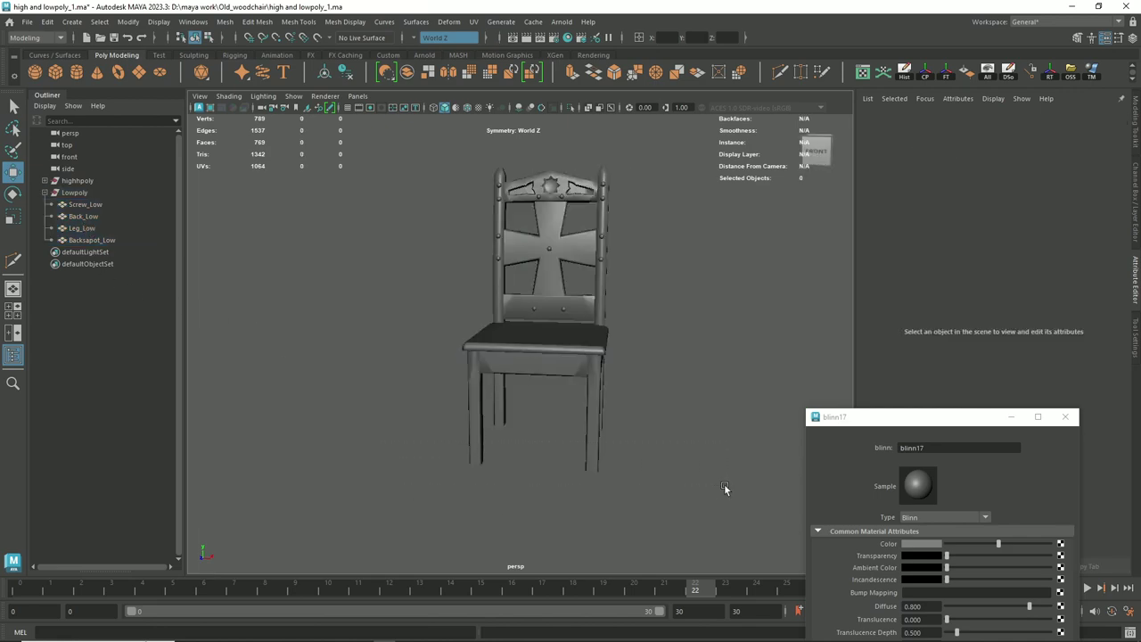
- Inspect Leg_Low, Backsapot_Low and Screw_Low individually, then select the highhpoly group
{"action": "left_click", "coordinate": [614, 430]}
{"action": "scroll", "coordinate": [679, 444], "scroll_direction": "up", "scroll_amount": 3}
{"action": "left_click_drag", "start_coordinate": [678, 444], "coordinate": [572, 432], "text": "alt"}
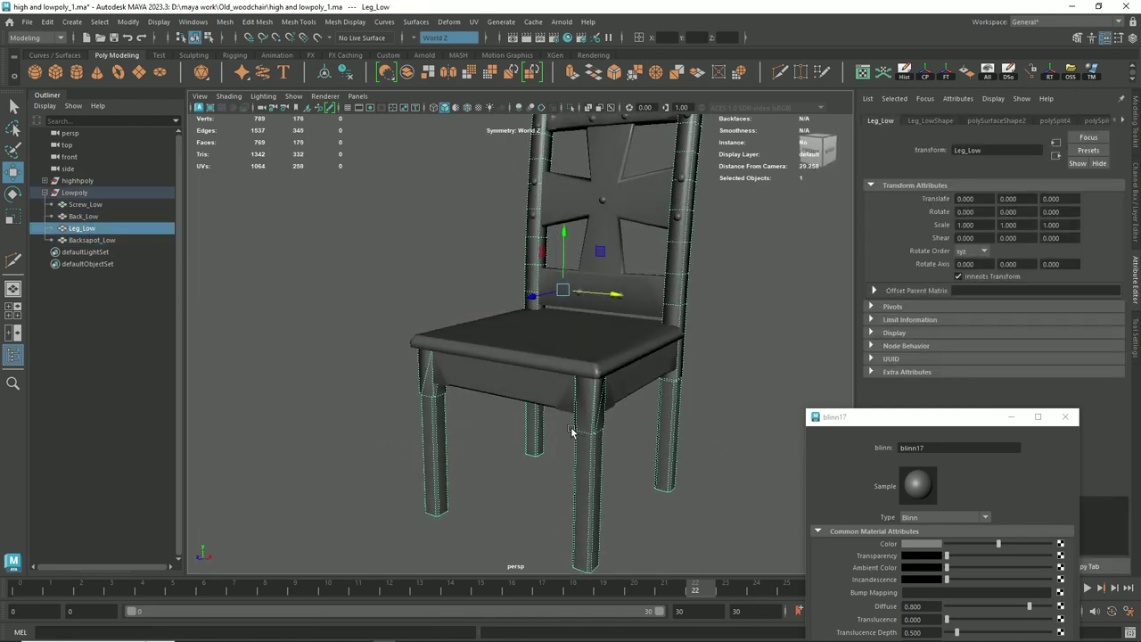
{"action": "left_click", "coordinate": [542, 385]}
{"action": "mouse_move", "coordinate": [542, 386]}
{"action": "left_mouse_down", "text": "alt"}
{"action": "mouse_move", "coordinate": [735, 444]}
{"action": "mouse_move", "coordinate": [651, 416]}
{"action": "mouse_move", "coordinate": [578, 436]}
{"action": "left_mouse_up", "text": "alt"}
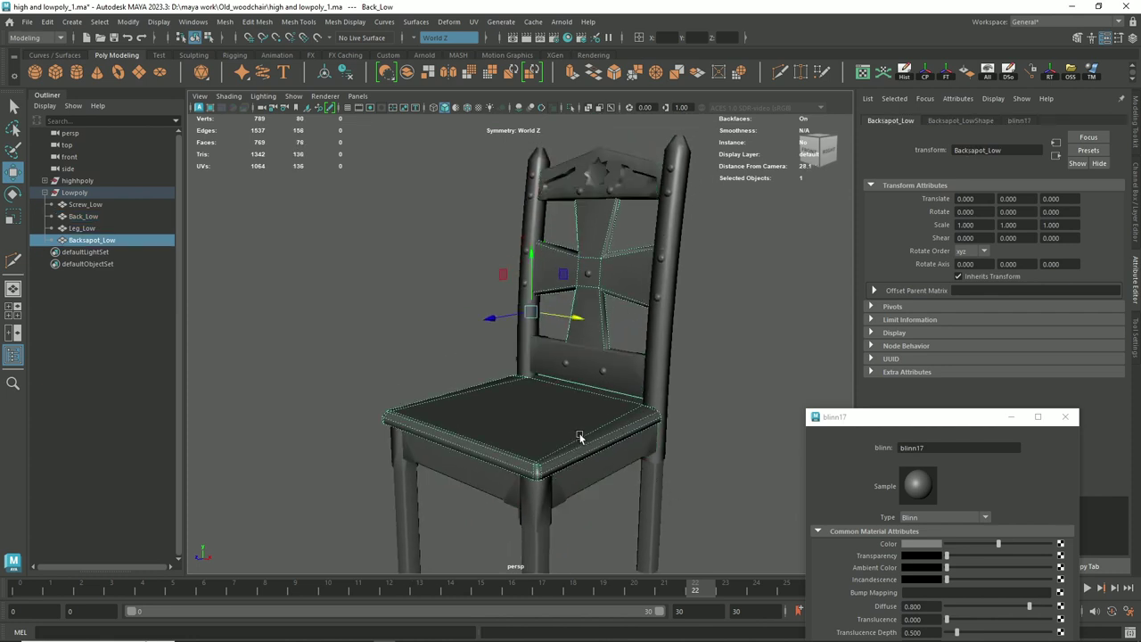
{"action": "left_click_drag", "start_coordinate": [541, 395], "coordinate": [585, 393], "text": "alt"}
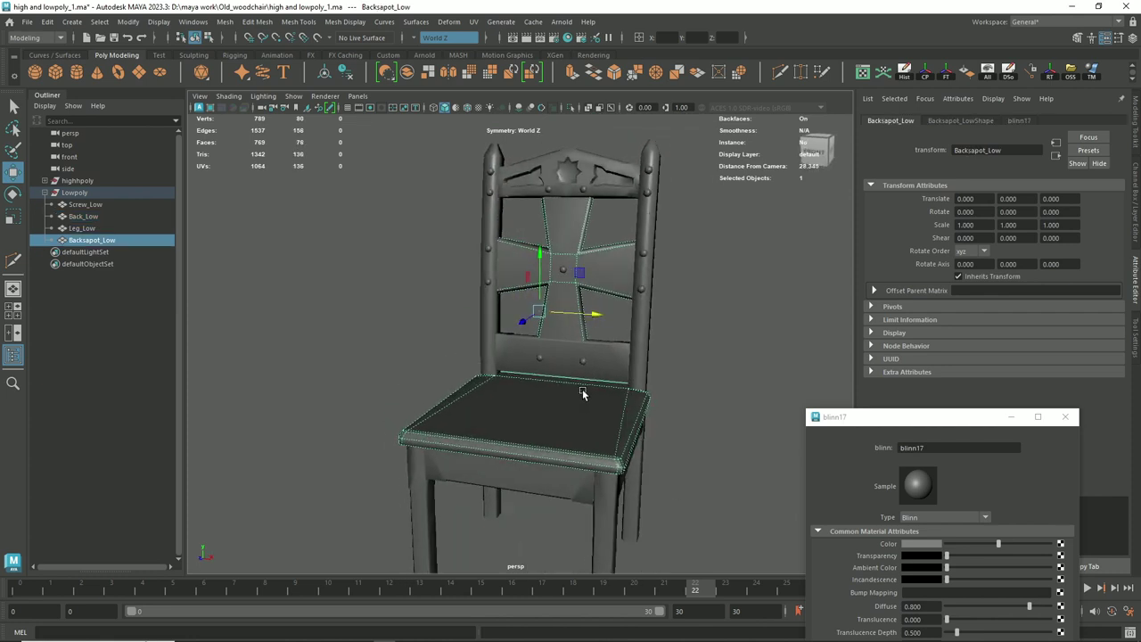
{"action": "left_click", "coordinate": [645, 291]}
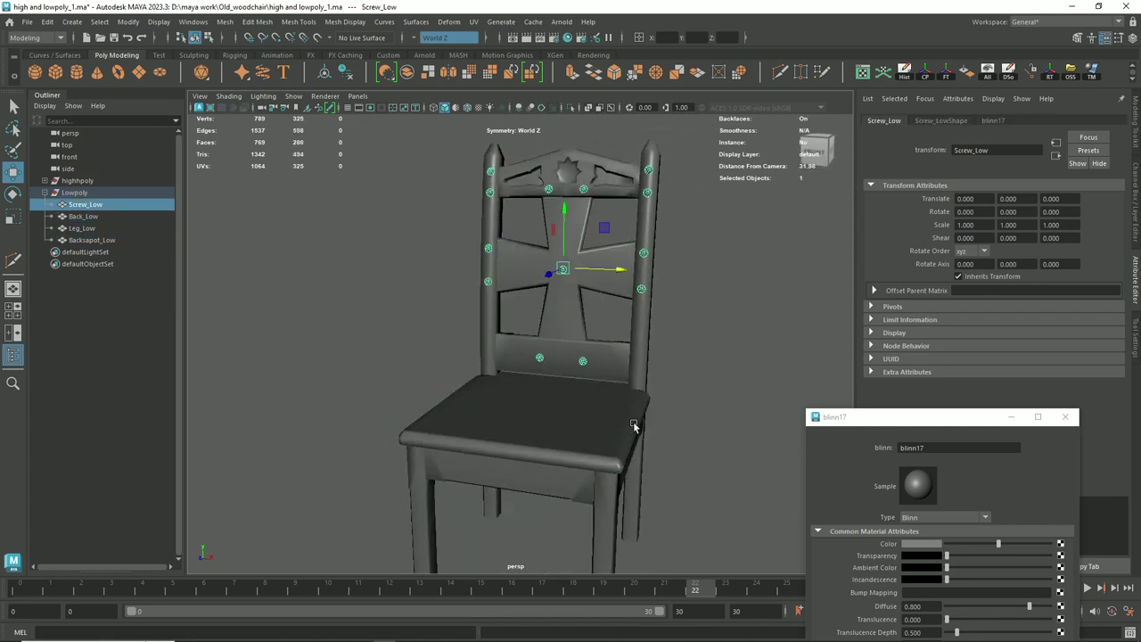
{"action": "right_click_drag", "start_coordinate": [598, 408], "coordinate": [350, 323], "text": "alt"}
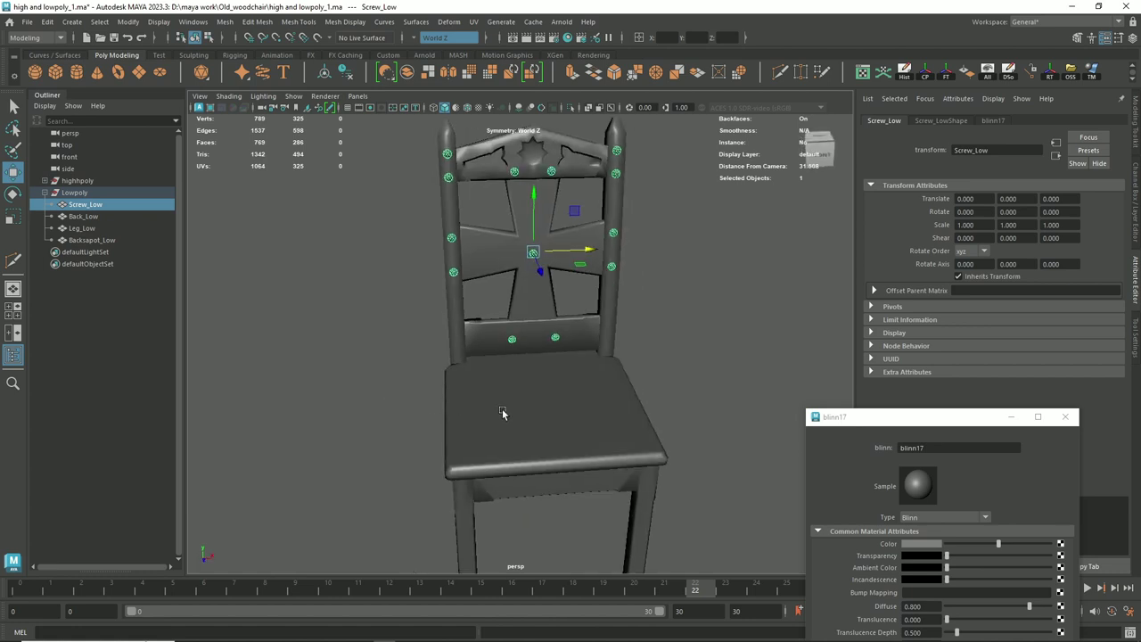
{"action": "left_click", "coordinate": [78, 181]}
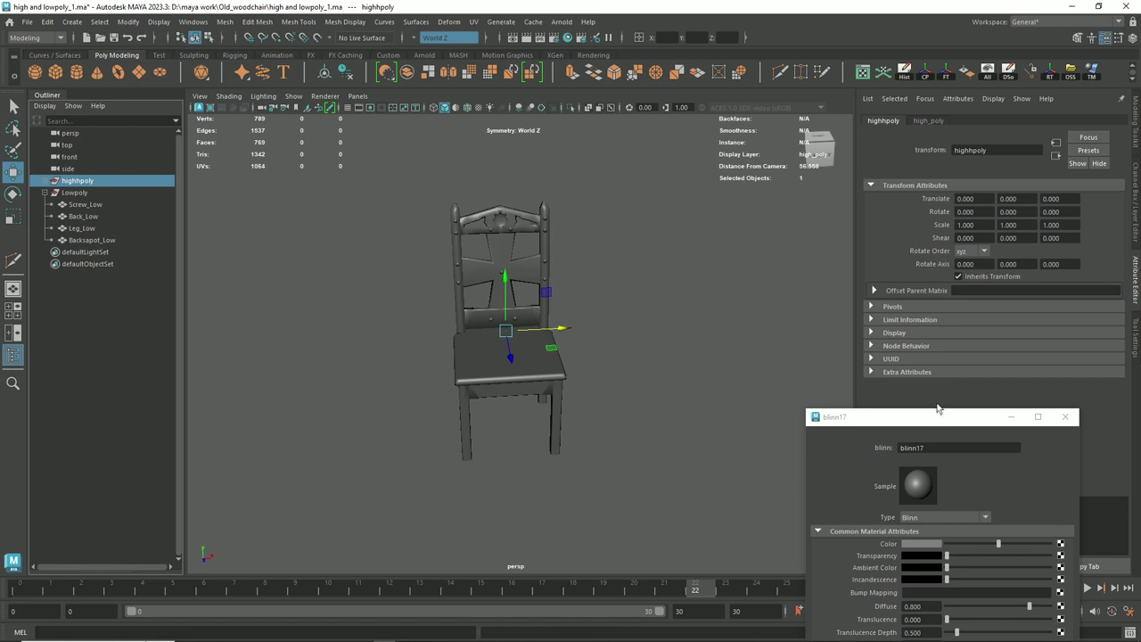
- Show the high_poly display layer and move the Lowpoly chair beside the high-poly chair
{"action": "left_click", "coordinate": [1136, 179]}
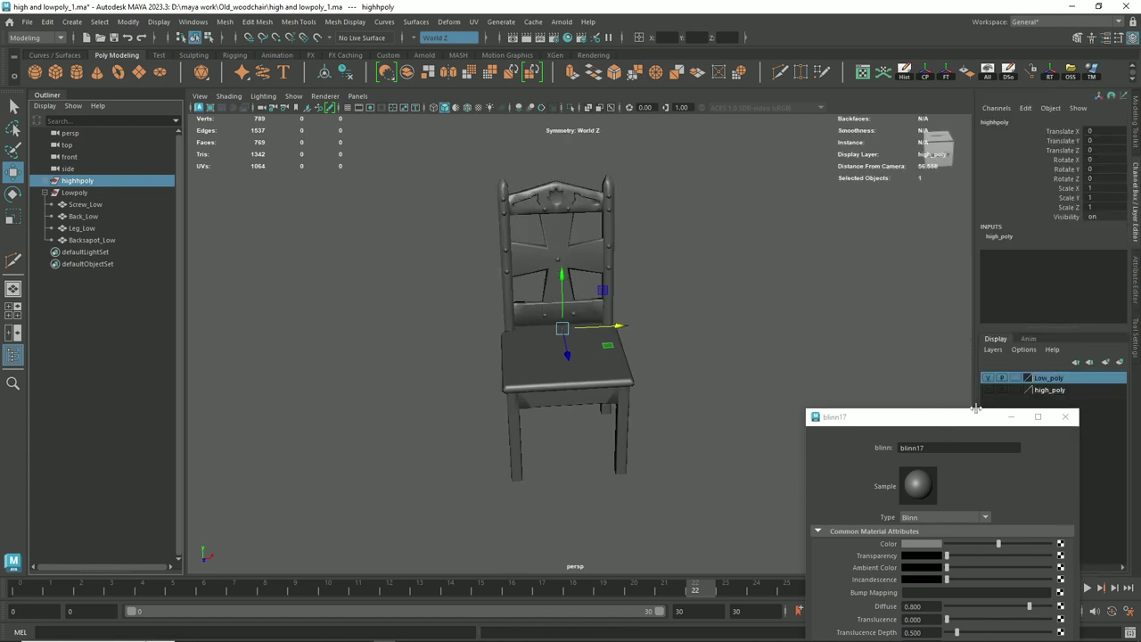
{"action": "left_click", "coordinate": [988, 391]}
{"action": "left_click", "coordinate": [75, 192]}
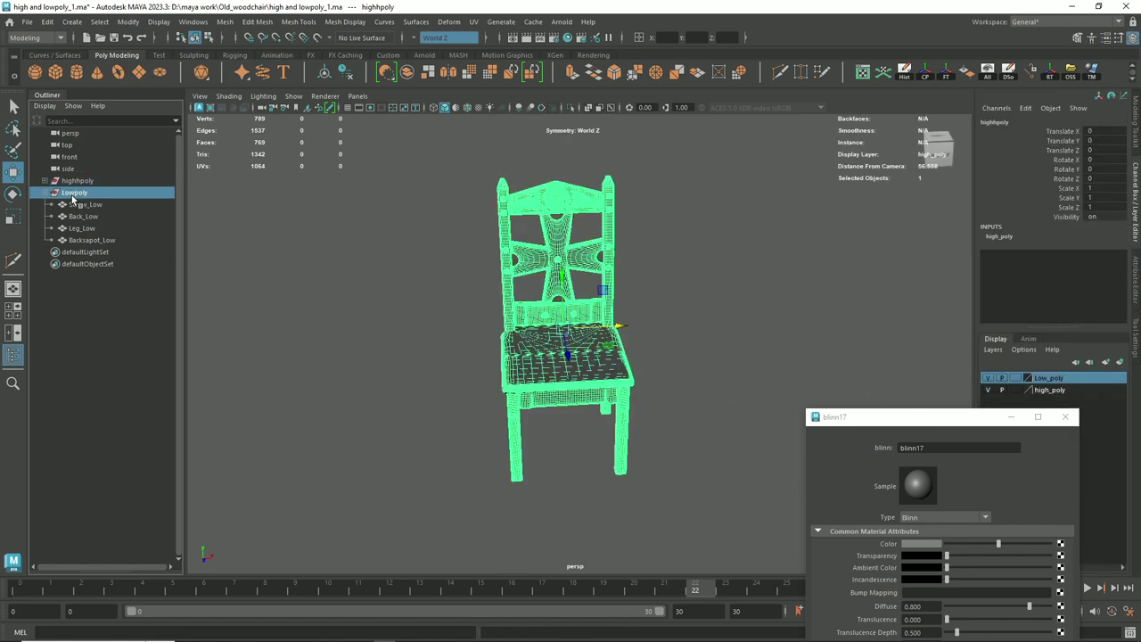
{"action": "left_click_drag", "start_coordinate": [614, 335], "coordinate": [862, 323]}
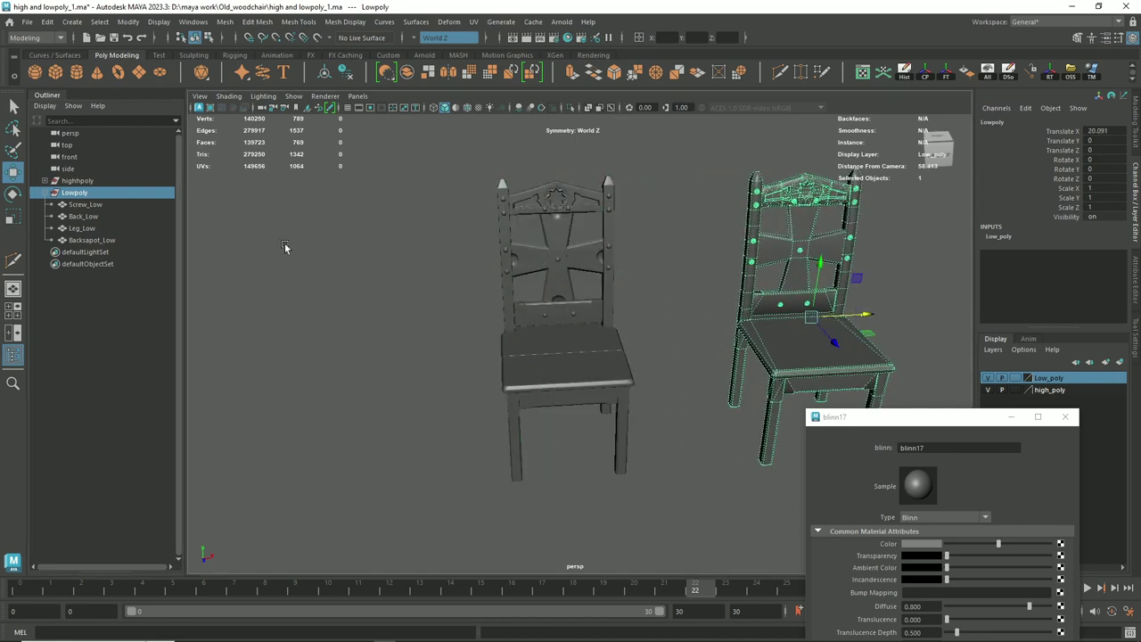
- Expand highhpoly and compare the Backsapot and Back high/low pairs side by side
{"action": "left_click", "coordinate": [46, 181]}
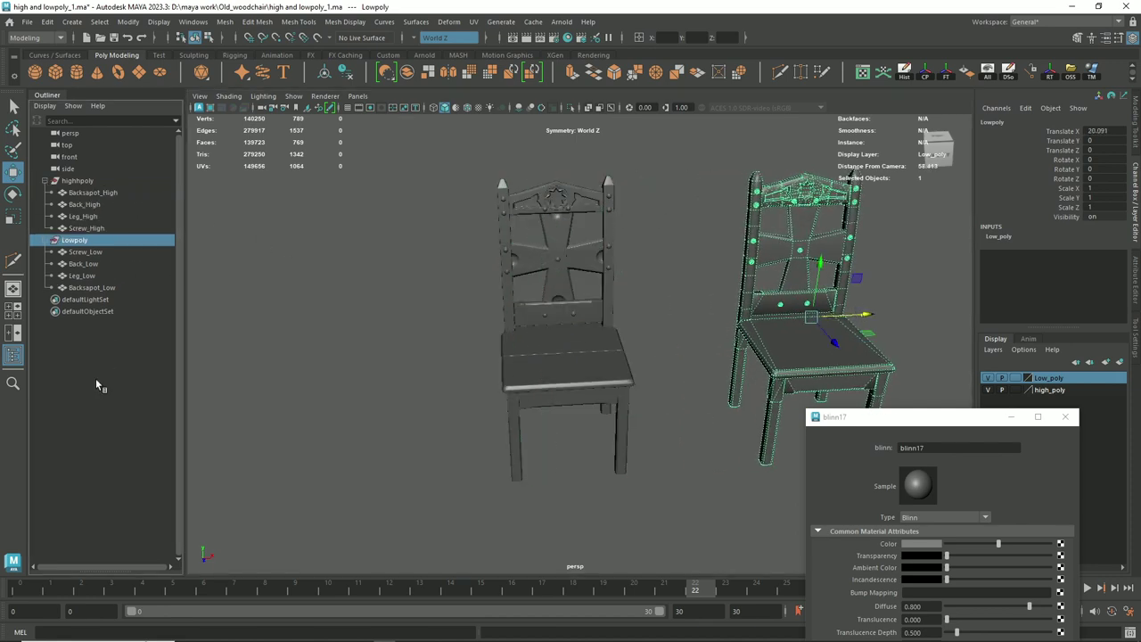
{"action": "left_click", "coordinate": [99, 287]}
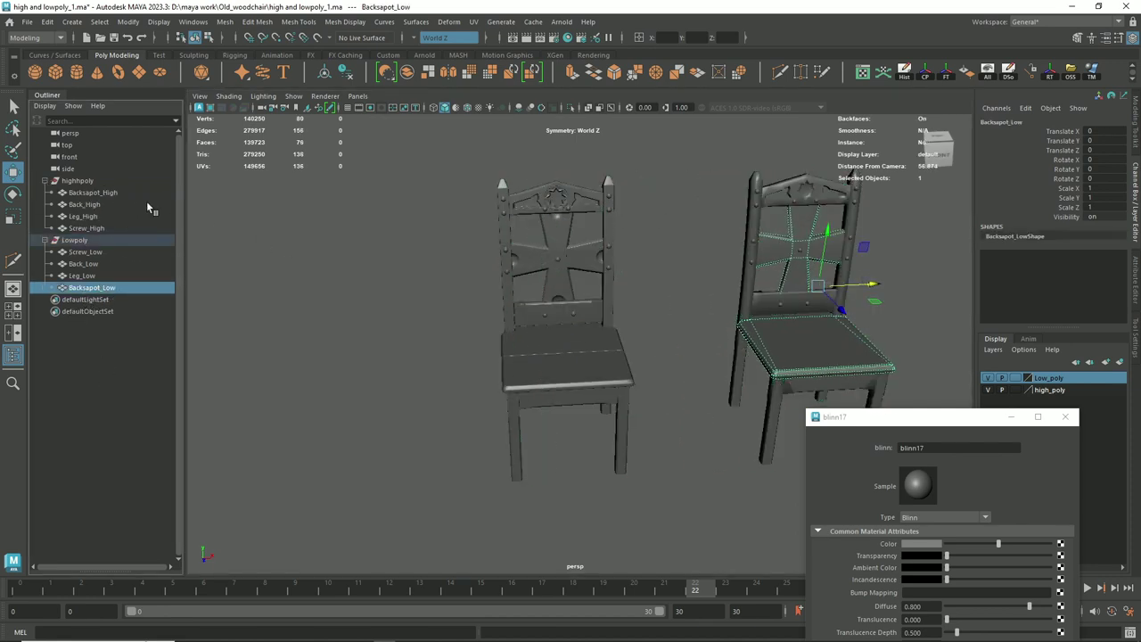
{"action": "left_click", "coordinate": [98, 193], "text": "ctrl"}
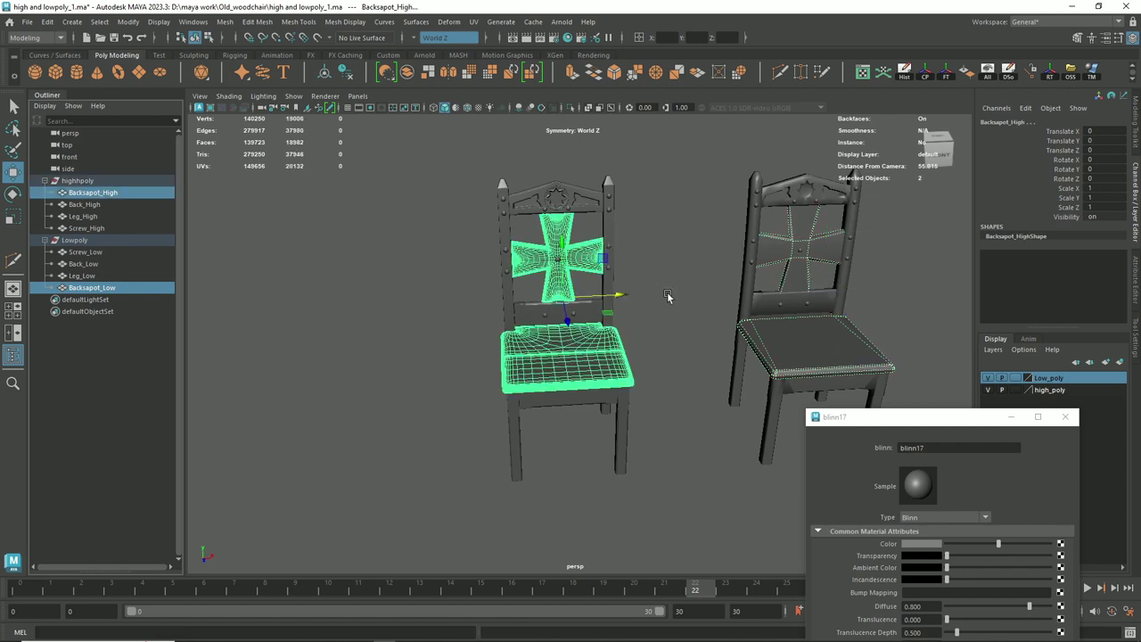
{"action": "middle_click_drag", "start_coordinate": [739, 336], "coordinate": [647, 308], "text": "alt"}
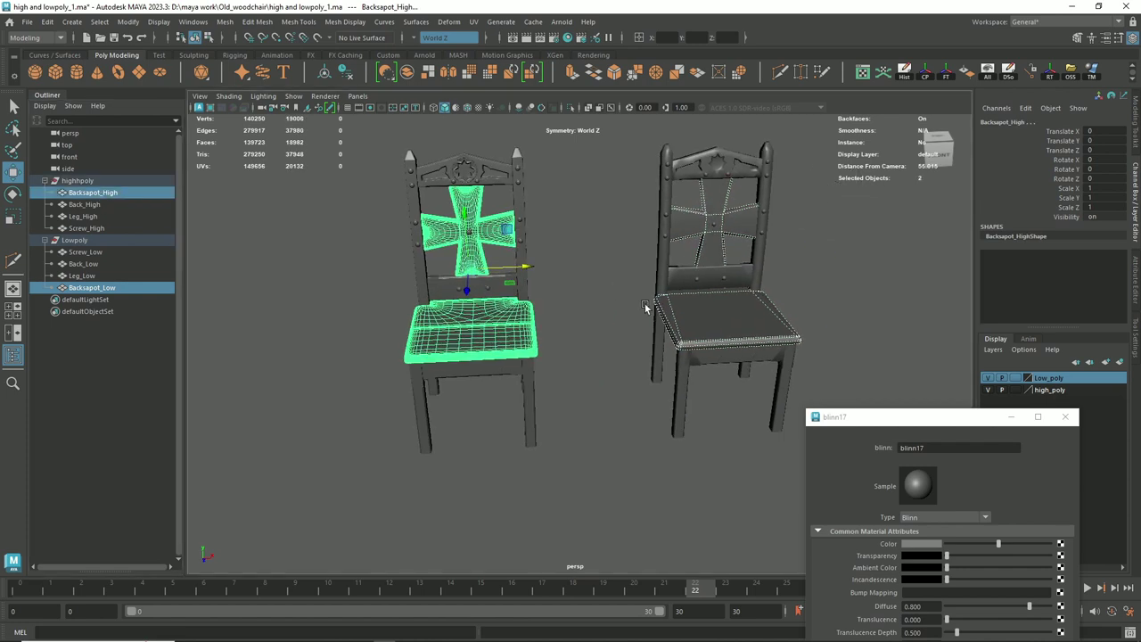
{"action": "left_click", "coordinate": [93, 205]}
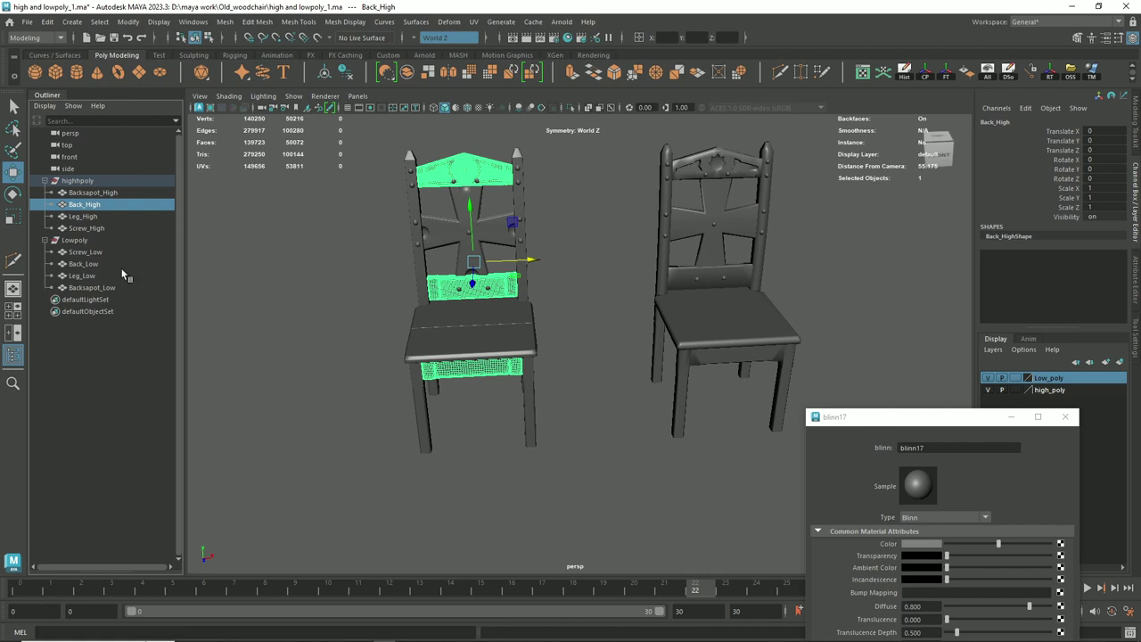
{"action": "left_click", "coordinate": [86, 266], "text": "ctrl"}
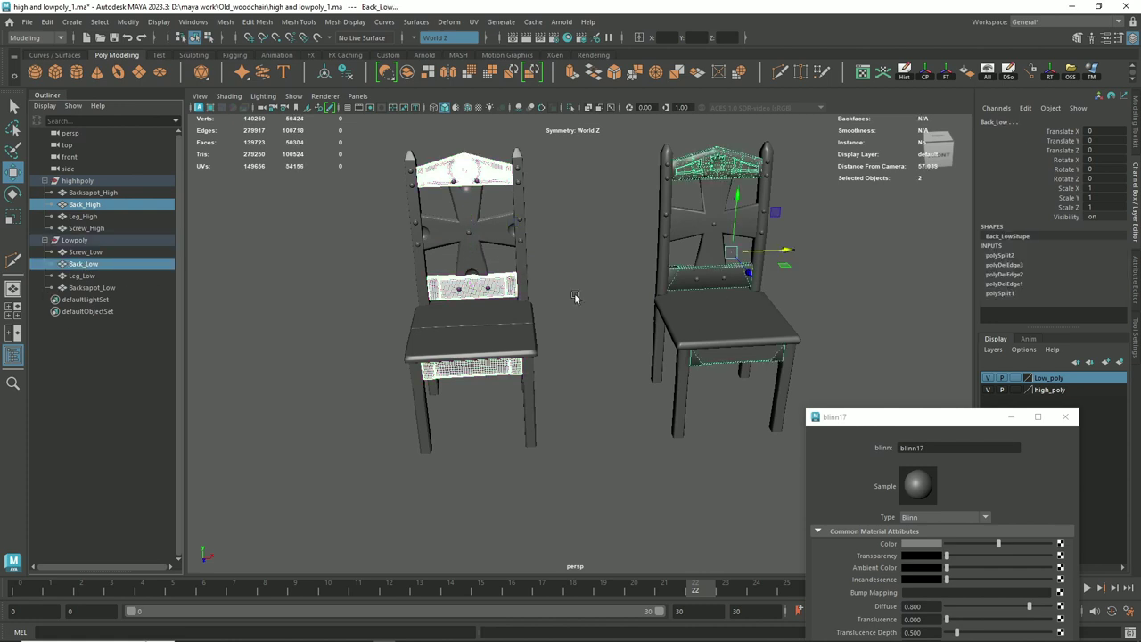
{"action": "left_click_drag", "start_coordinate": [813, 290], "coordinate": [752, 284], "text": "alt"}
{"action": "left_click_drag", "start_coordinate": [830, 298], "coordinate": [785, 301], "text": "alt"}
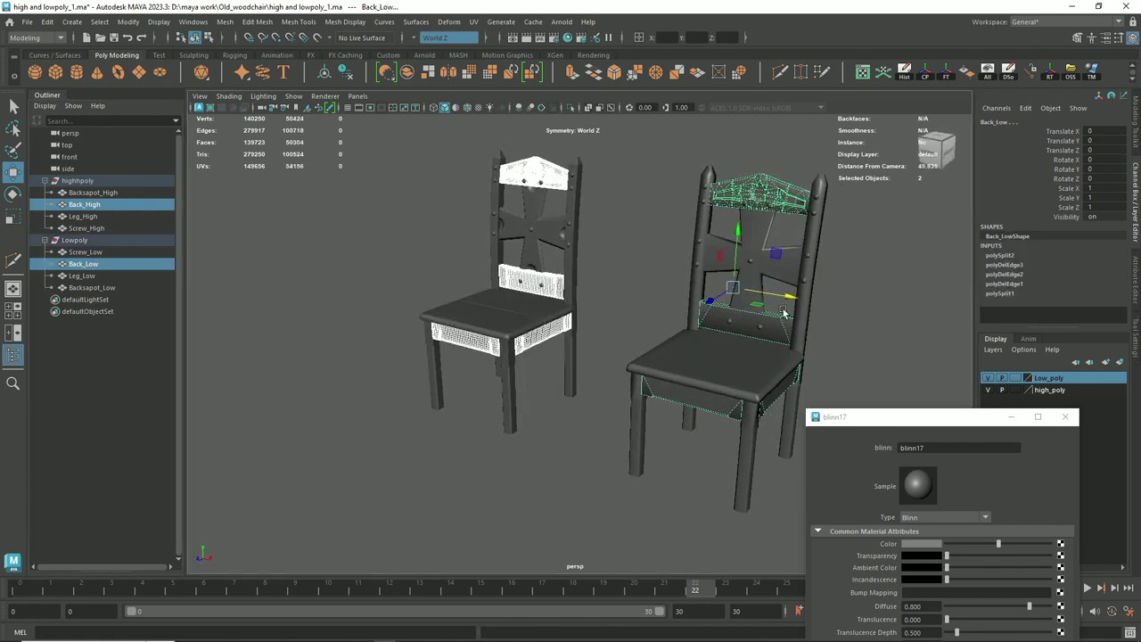
- Compare the Leg and Screw high/low pairs, then select the whole Lowpoly group
{"action": "left_click", "coordinate": [86, 217]}
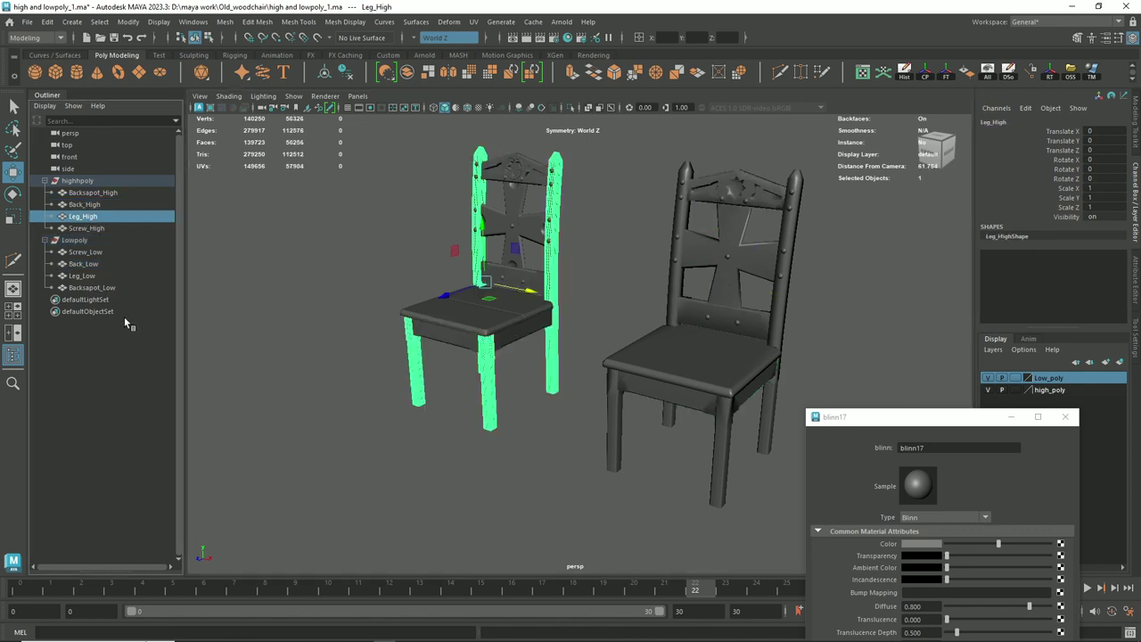
{"action": "left_click", "coordinate": [85, 277], "text": "ctrl"}
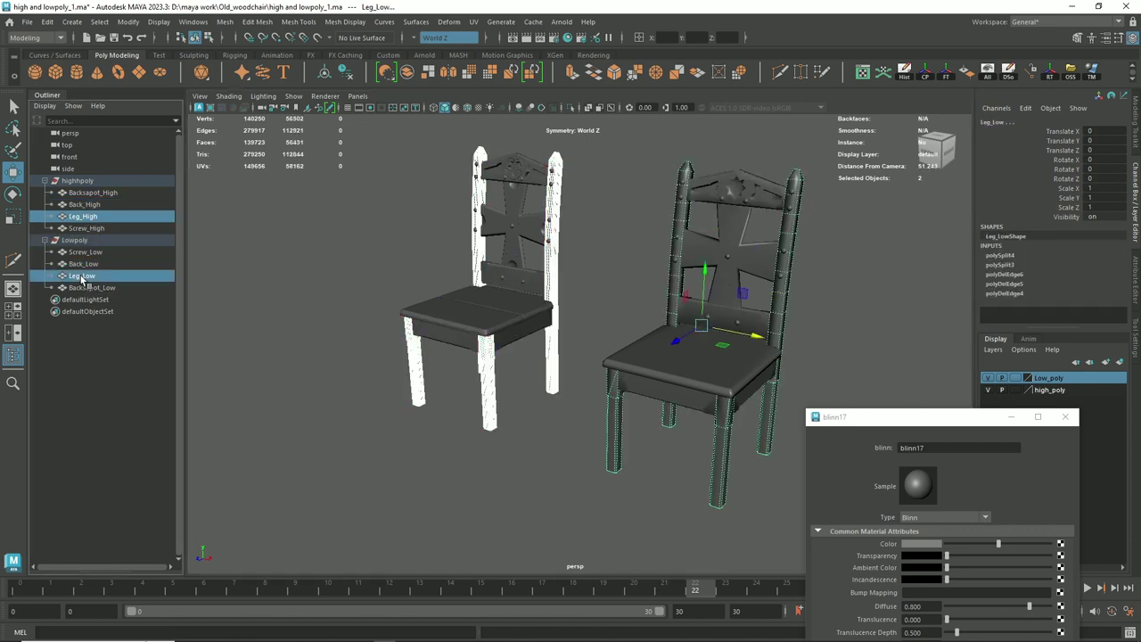
{"action": "left_click", "coordinate": [89, 229]}
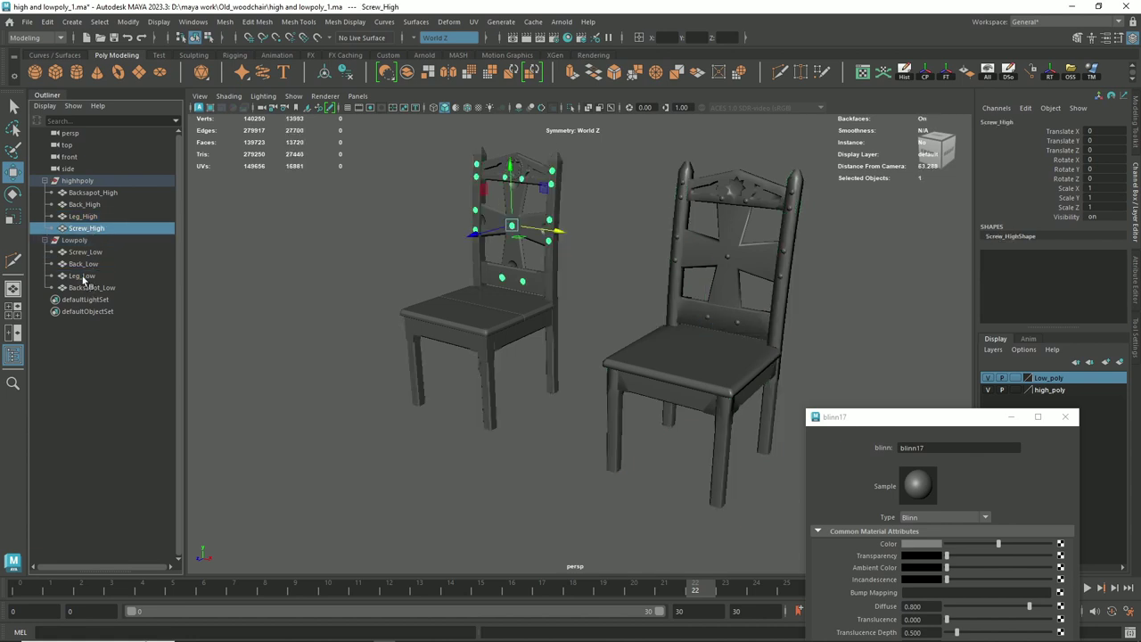
{"action": "left_click", "coordinate": [86, 253], "text": "ctrl"}
{"action": "left_click_drag", "start_coordinate": [489, 411], "coordinate": [690, 344], "text": "alt"}
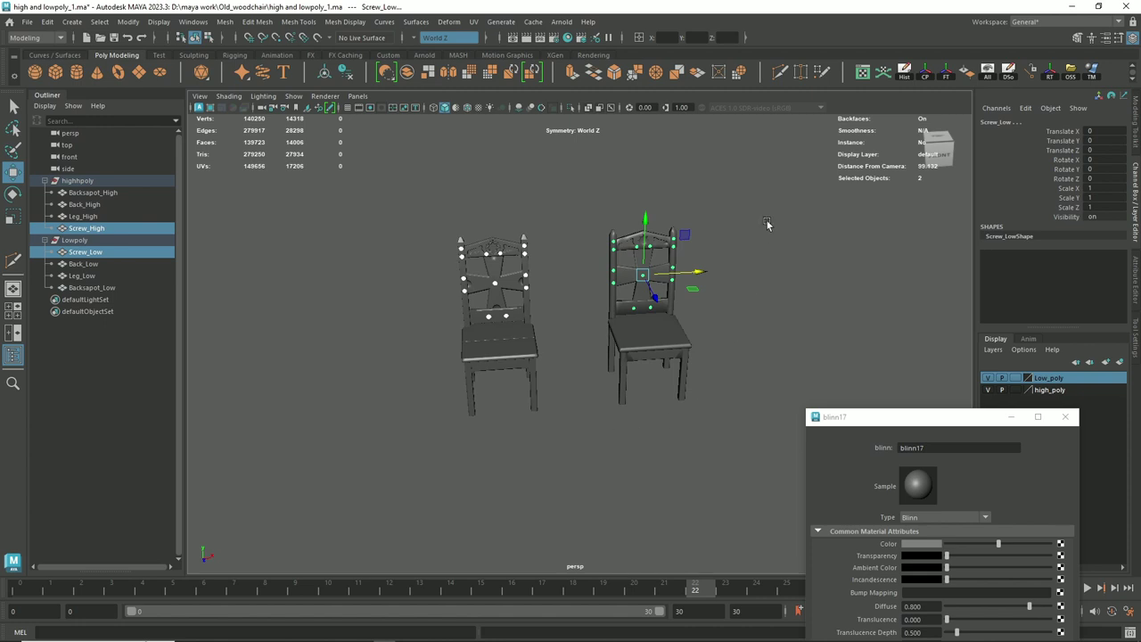
{"action": "left_click", "coordinate": [67, 241]}
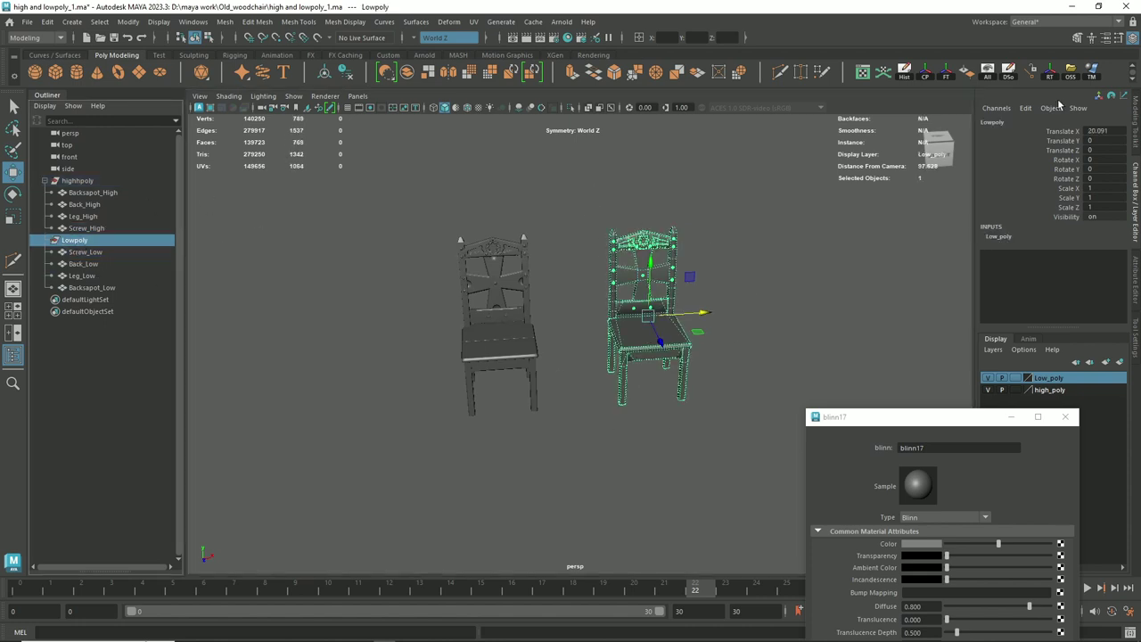
- Set the Lowpoly group's Translate X to 0 and view the overlapping chairs front-on
{"action": "double_click", "coordinate": [1110, 130]}
{"action": "type", "text": "0"}
{"action": "key", "text": "Return"}
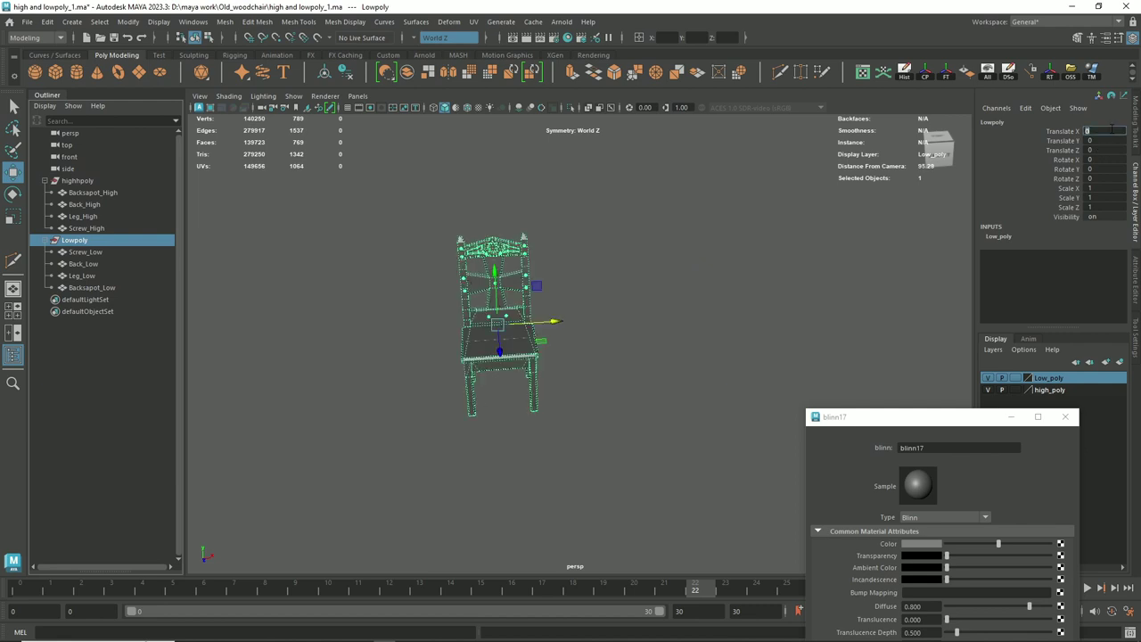
{"action": "left_click_drag", "start_coordinate": [724, 170], "coordinate": [589, 255], "text": "alt"}
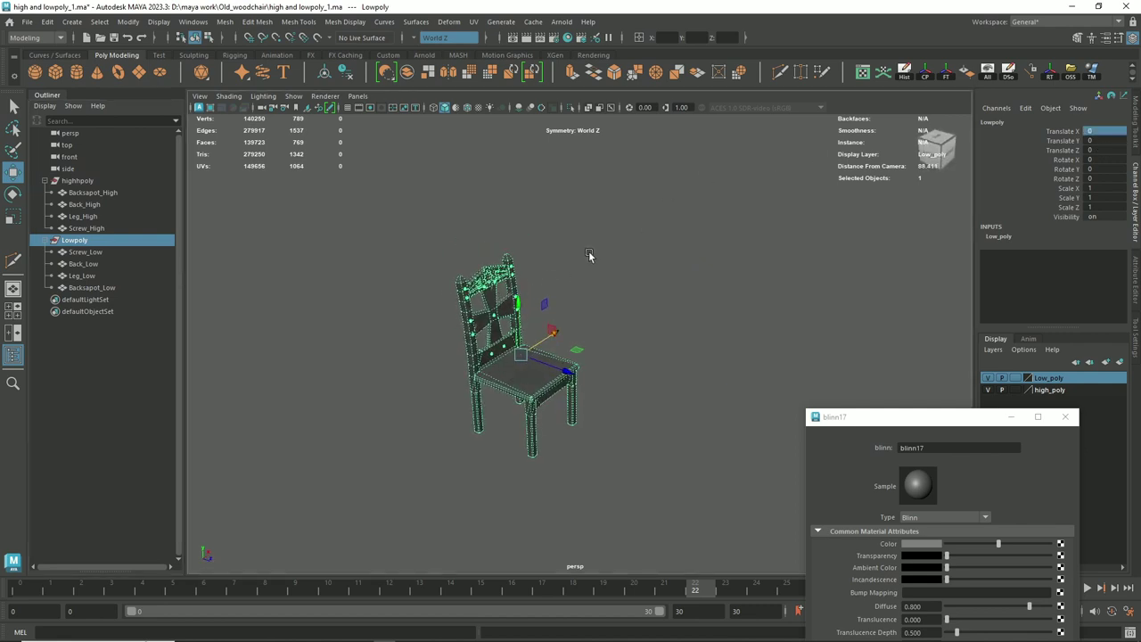
{"action": "right_click_drag", "start_coordinate": [589, 255], "coordinate": [678, 230], "text": "alt"}
{"action": "left_click_drag", "start_coordinate": [678, 229], "coordinate": [637, 256], "text": "alt"}
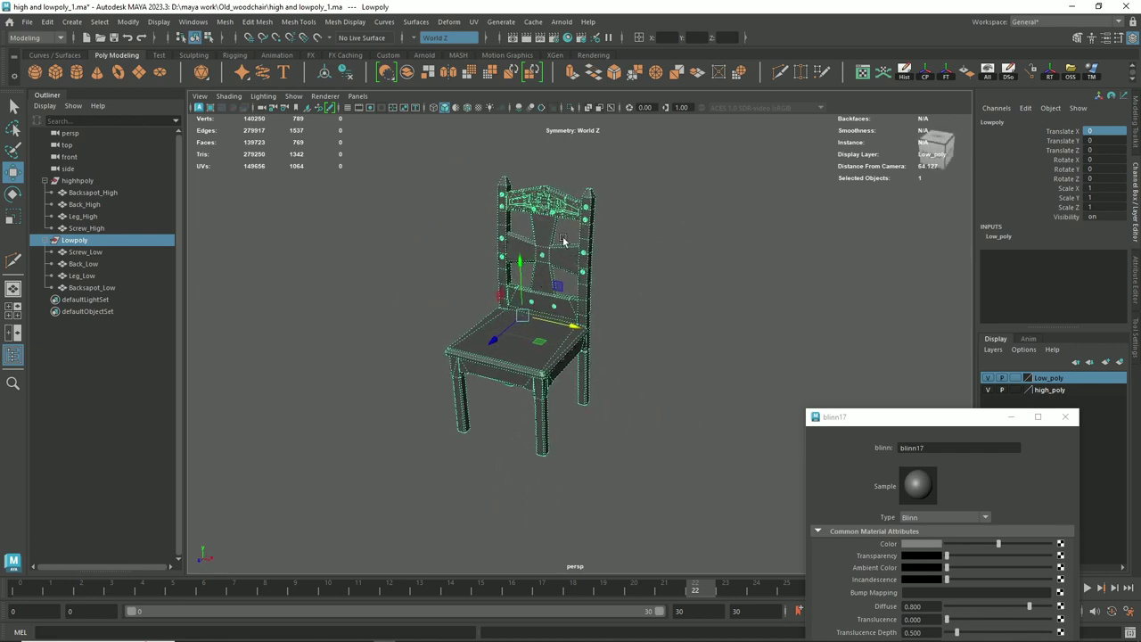
{"action": "mouse_move", "coordinate": [424, 320]}
{"action": "left_mouse_down", "text": "alt"}
{"action": "mouse_move", "coordinate": [469, 311]}
{"action": "mouse_move", "coordinate": [466, 294]}
{"action": "mouse_move", "coordinate": [486, 318]}
{"action": "left_mouse_up", "text": "alt"}
{"action": "scroll", "coordinate": [486, 319], "scroll_direction": "up", "scroll_amount": 2}
- Clear the selection, reselect the Lowpoly group and bring up the File menu
{"action": "left_click", "coordinate": [330, 324]}
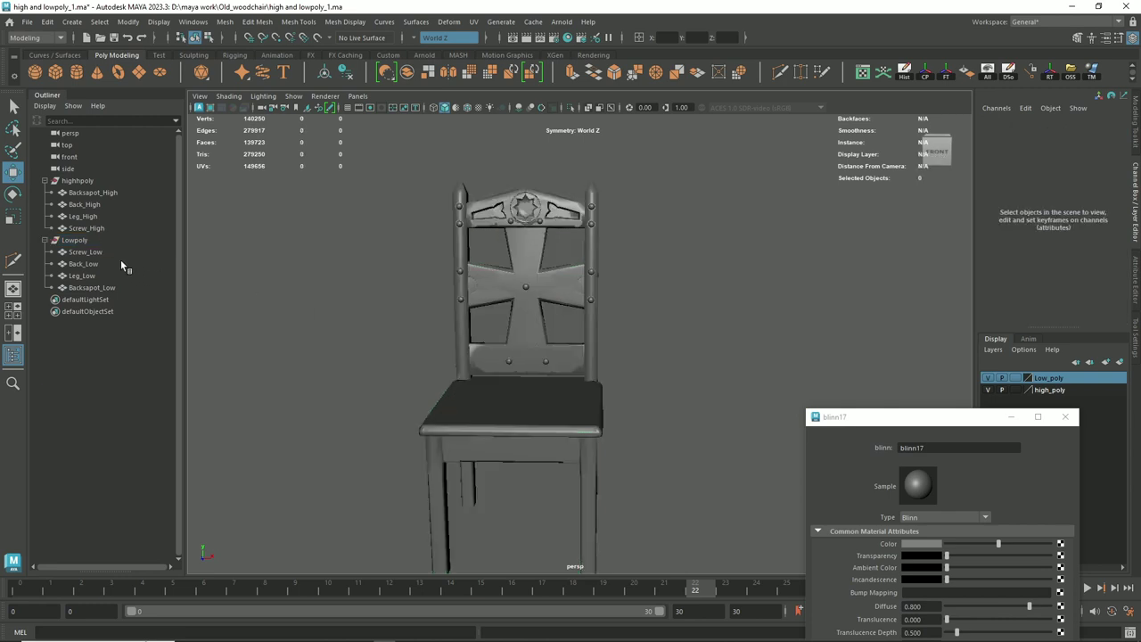
{"action": "left_click", "coordinate": [70, 242]}
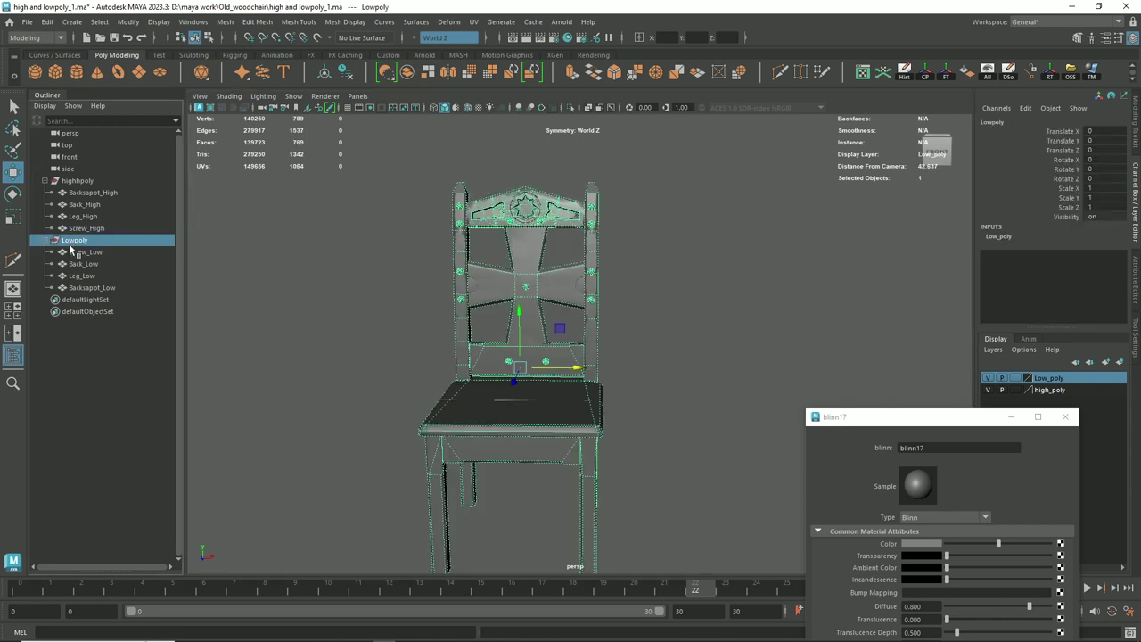
{"action": "left_click", "coordinate": [21, 23]}
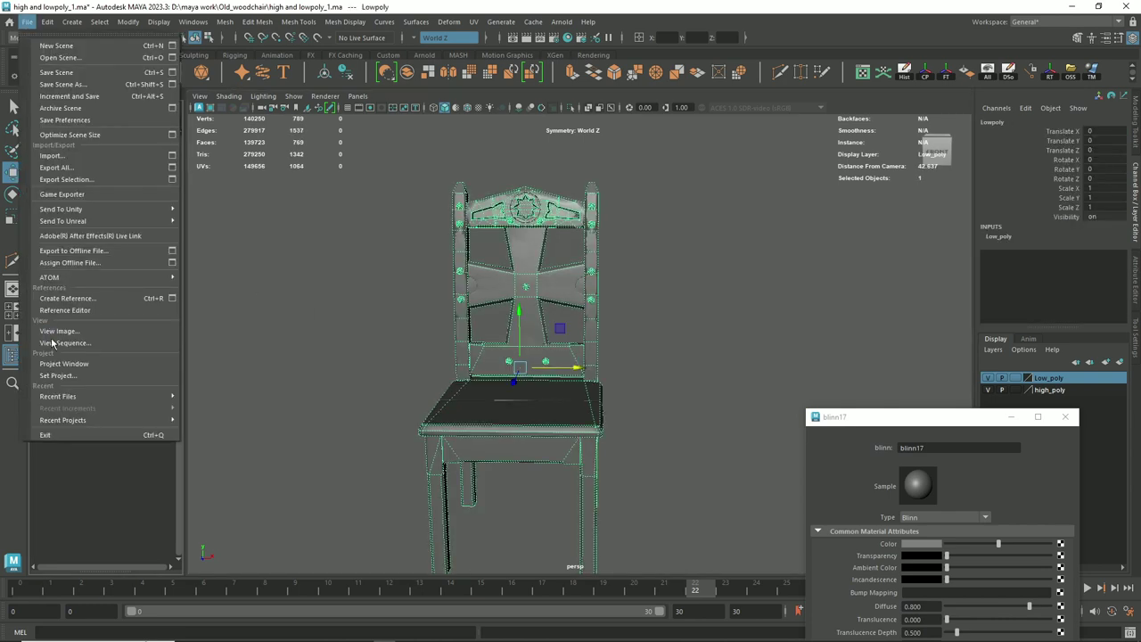
- Cancel Export Selection and open Windows > Settings/Preferences > Plug-in Manager
{"action": "left_click", "coordinate": [64, 179]}
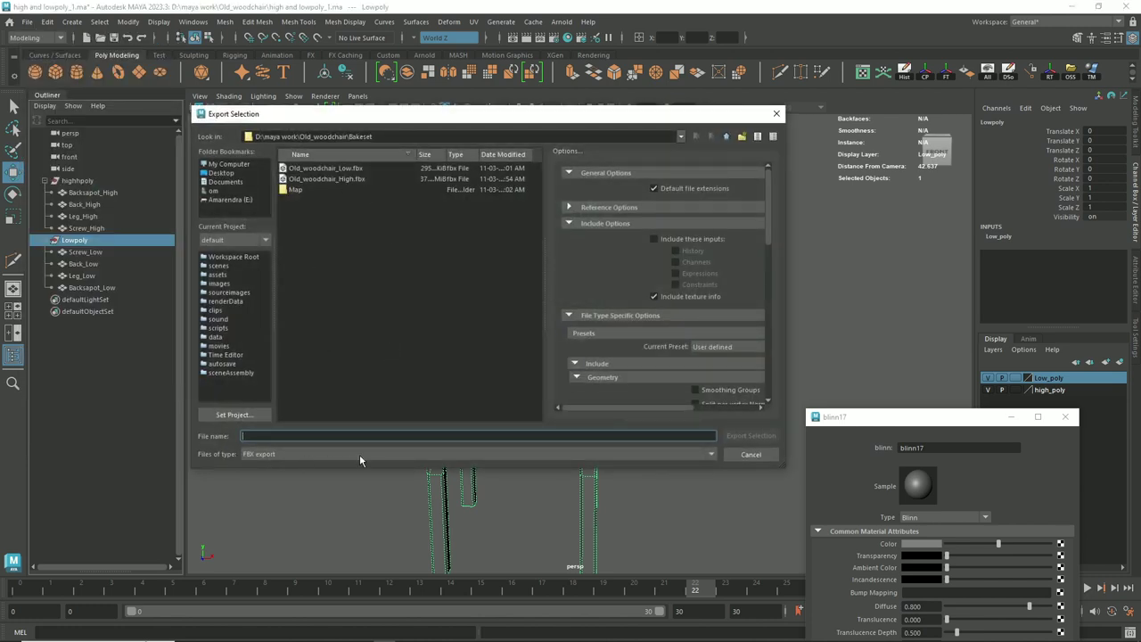
{"action": "left_click", "coordinate": [775, 114]}
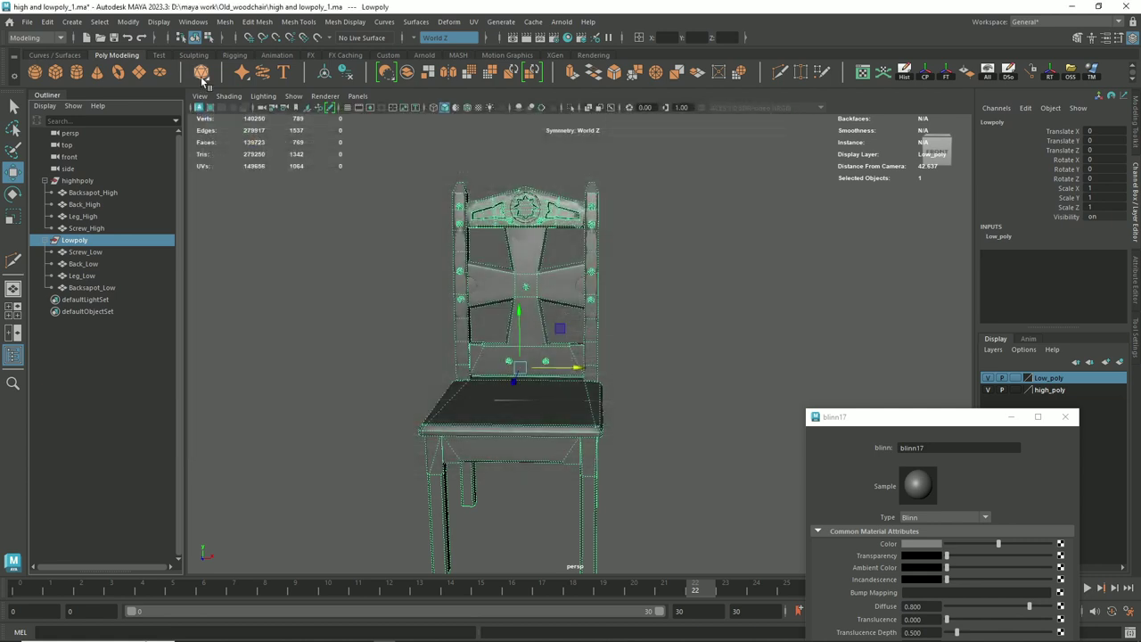
{"action": "left_click", "coordinate": [204, 23]}
{"action": "mouse_move", "coordinate": [228, 153]}
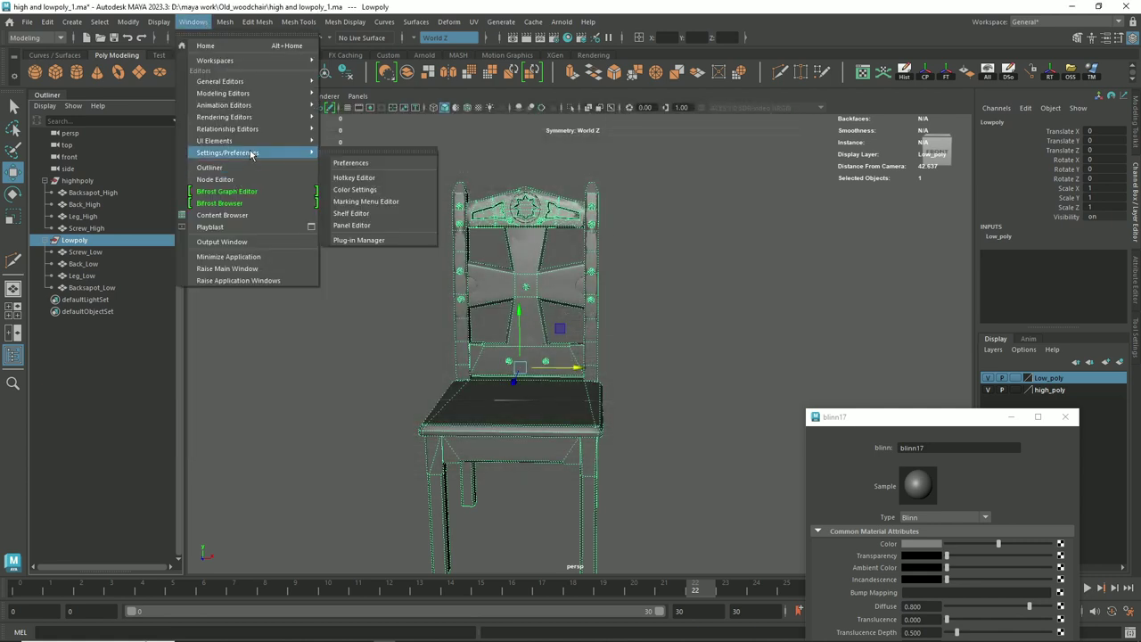
{"action": "left_click", "coordinate": [359, 239]}
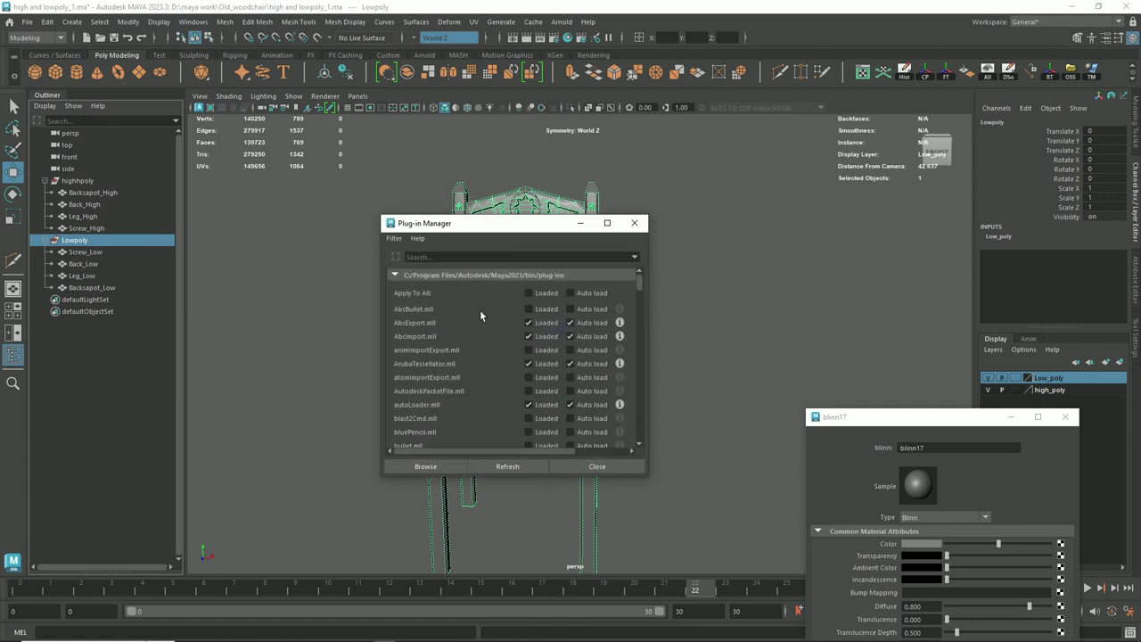
- Search plug-ins for 'fbx', verify fbxmaya.mll is loaded and auto-loaded, then close the manager
{"action": "scroll", "coordinate": [446, 286], "scroll_direction": "down", "scroll_amount": 4}
{"action": "scroll", "coordinate": [464, 350], "scroll_direction": "down", "scroll_amount": 5}
{"action": "scroll", "coordinate": [465, 351], "scroll_direction": "down", "scroll_amount": 4}
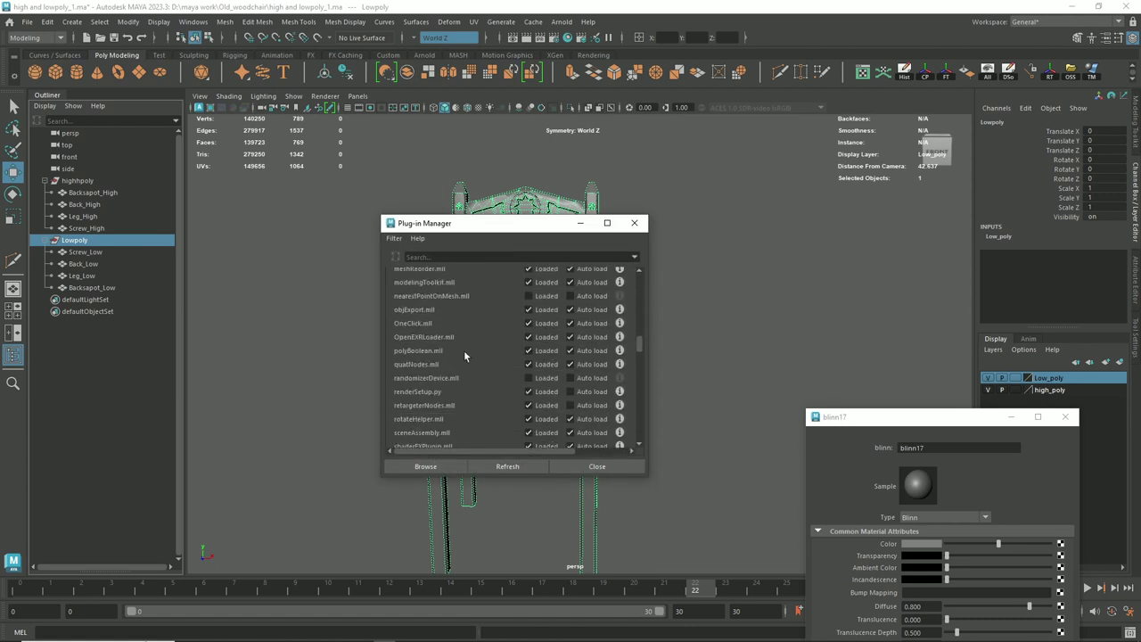
{"action": "scroll", "coordinate": [464, 350], "scroll_direction": "down", "scroll_amount": 3}
{"action": "scroll", "coordinate": [463, 350], "scroll_direction": "down", "scroll_amount": 3}
{"action": "scroll", "coordinate": [464, 350], "scroll_direction": "down", "scroll_amount": 3}
{"action": "scroll", "coordinate": [459, 366], "scroll_direction": "down", "scroll_amount": 3}
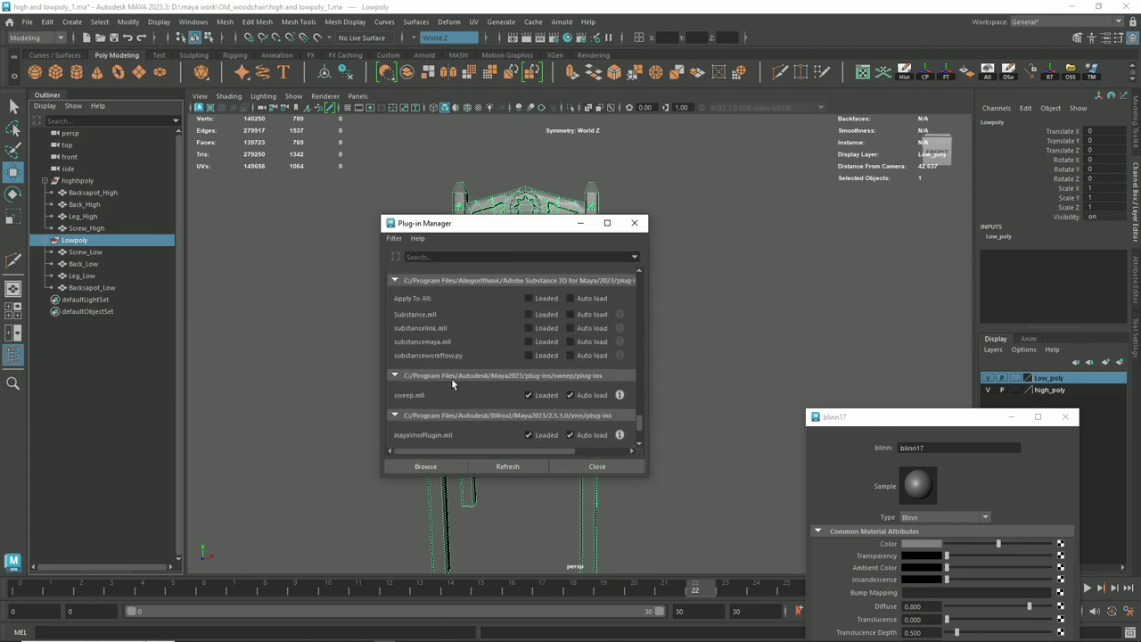
{"action": "scroll", "coordinate": [452, 383], "scroll_direction": "down", "scroll_amount": 3}
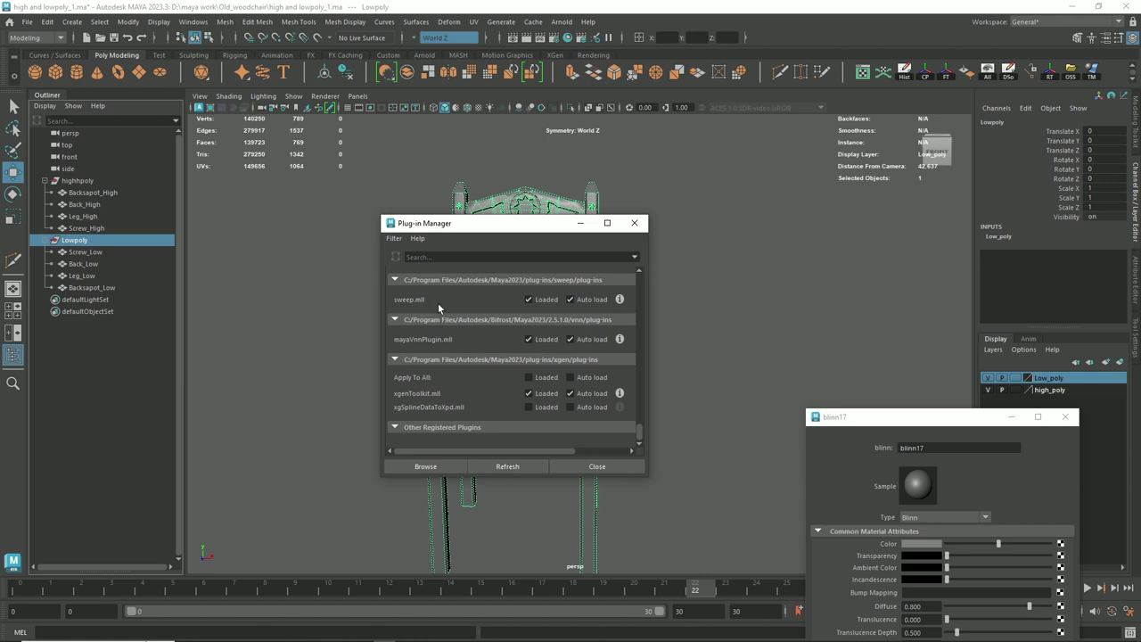
{"action": "left_click", "coordinate": [457, 257]}
{"action": "type", "text": "fb"}
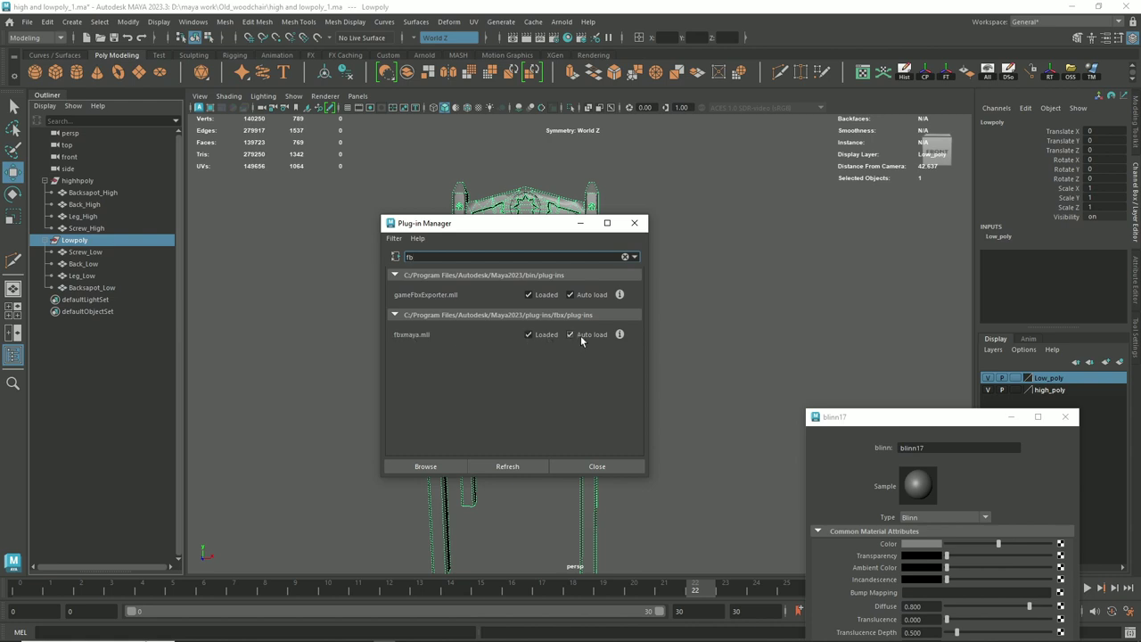
{"action": "left_click", "coordinate": [644, 230]}
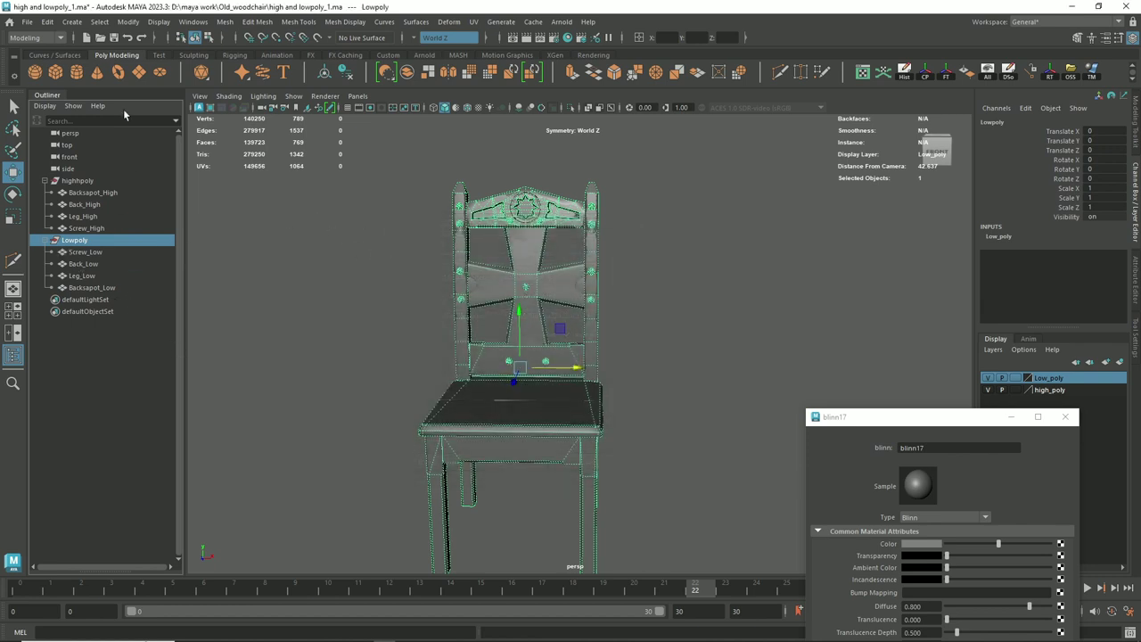
- Export Lowpoly as Old_woodchair_Low.fbx with Triangulate on, overwrite it, then select the highpoly group
{"action": "left_click", "coordinate": [27, 21]}
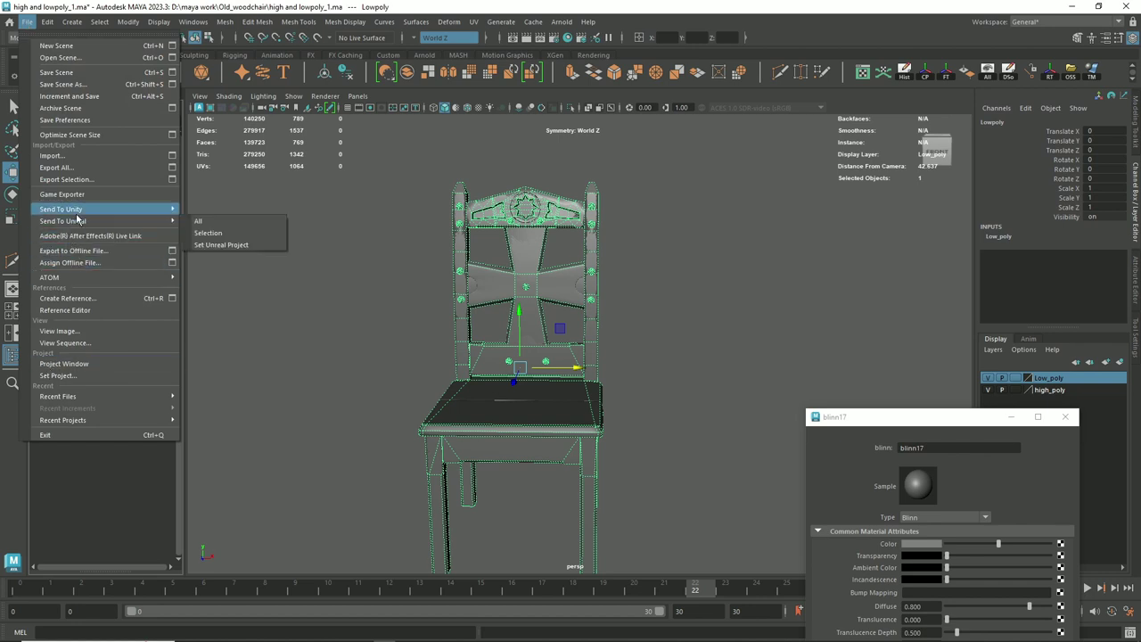
{"action": "left_click", "coordinate": [70, 180]}
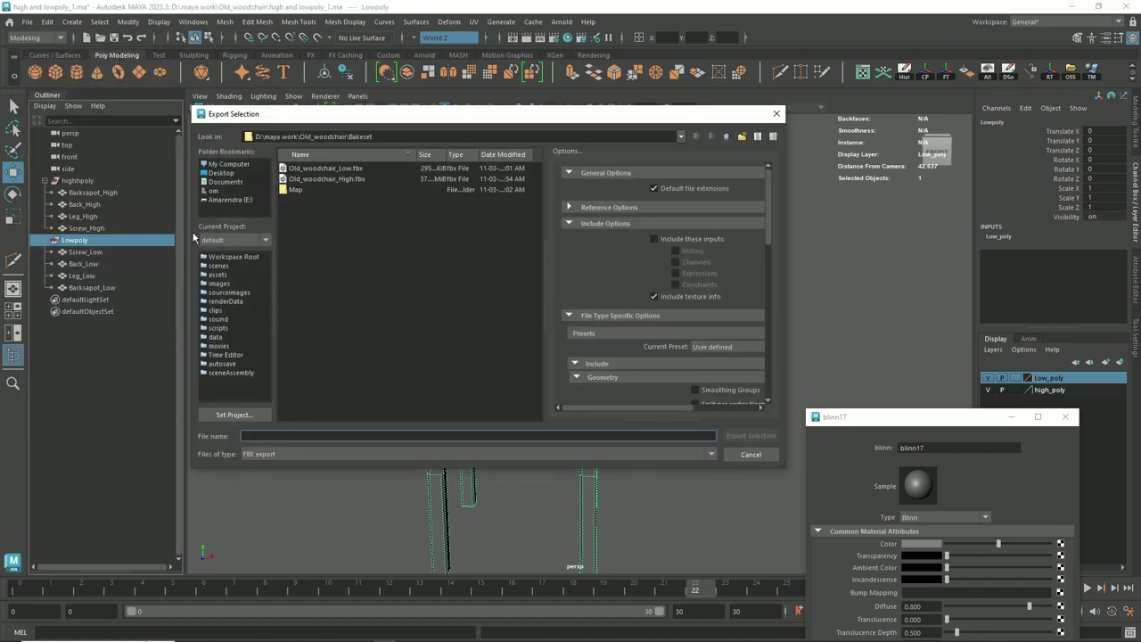
{"action": "left_click_drag", "start_coordinate": [398, 122], "coordinate": [610, 113]}
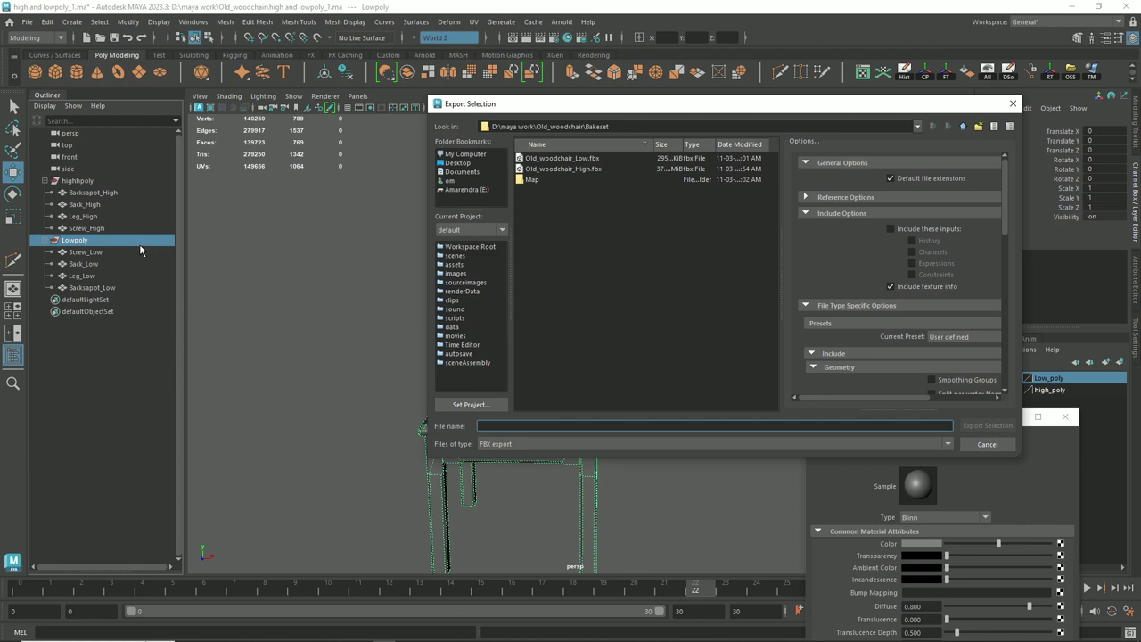
{"action": "left_click", "coordinate": [572, 158]}
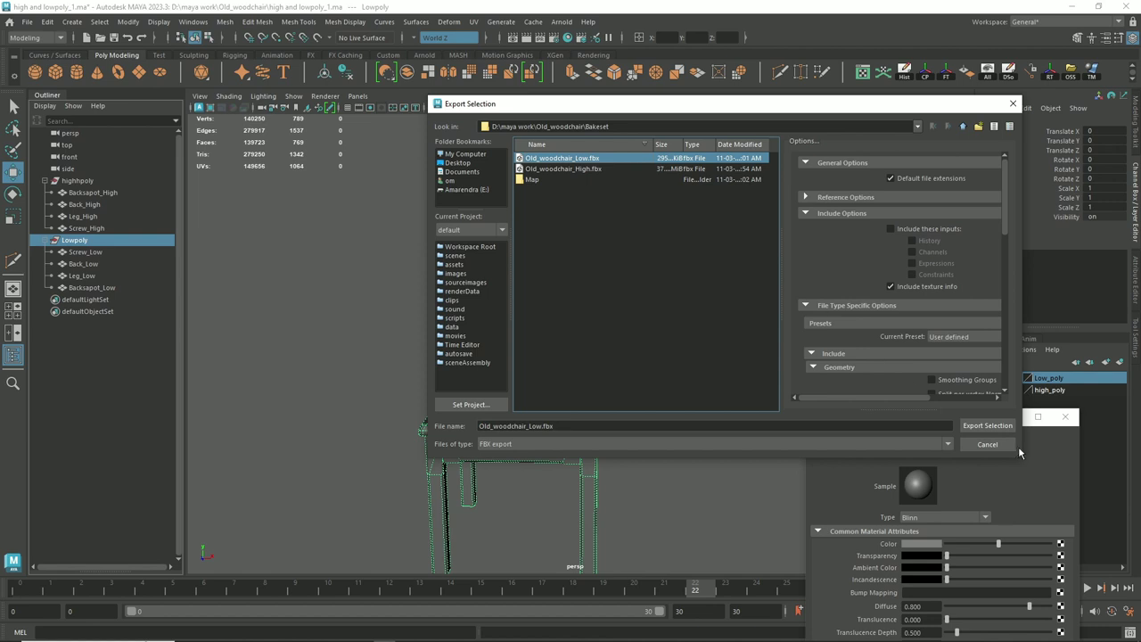
{"action": "scroll", "coordinate": [923, 312], "scroll_direction": "down", "scroll_amount": 3}
{"action": "scroll", "coordinate": [924, 312], "scroll_direction": "down", "scroll_amount": 2}
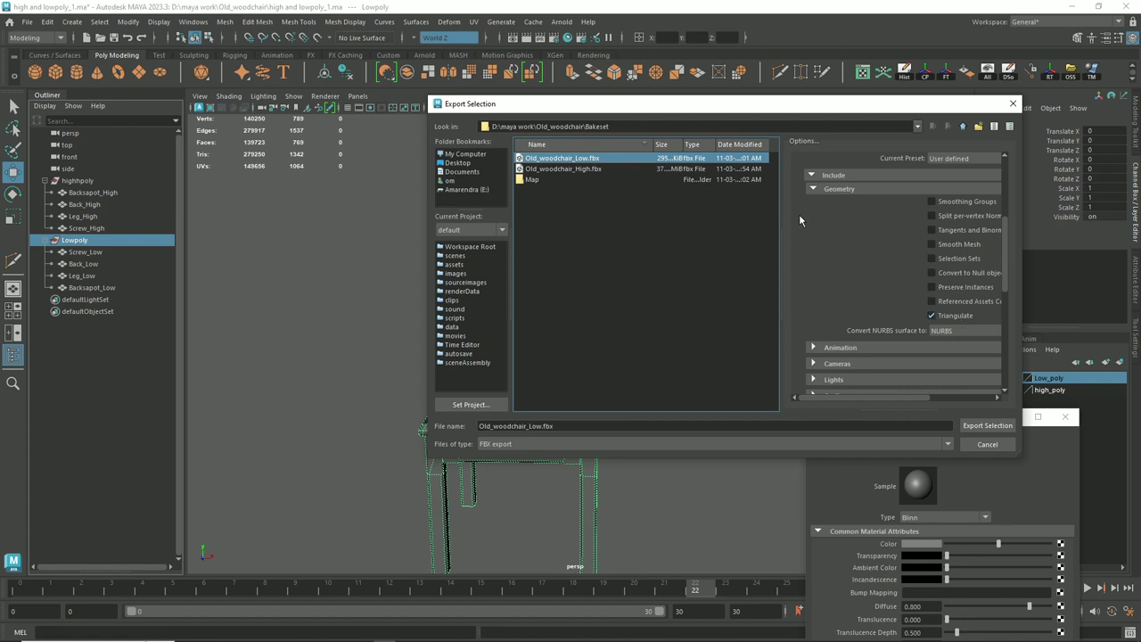
{"action": "left_click", "coordinate": [987, 427]}
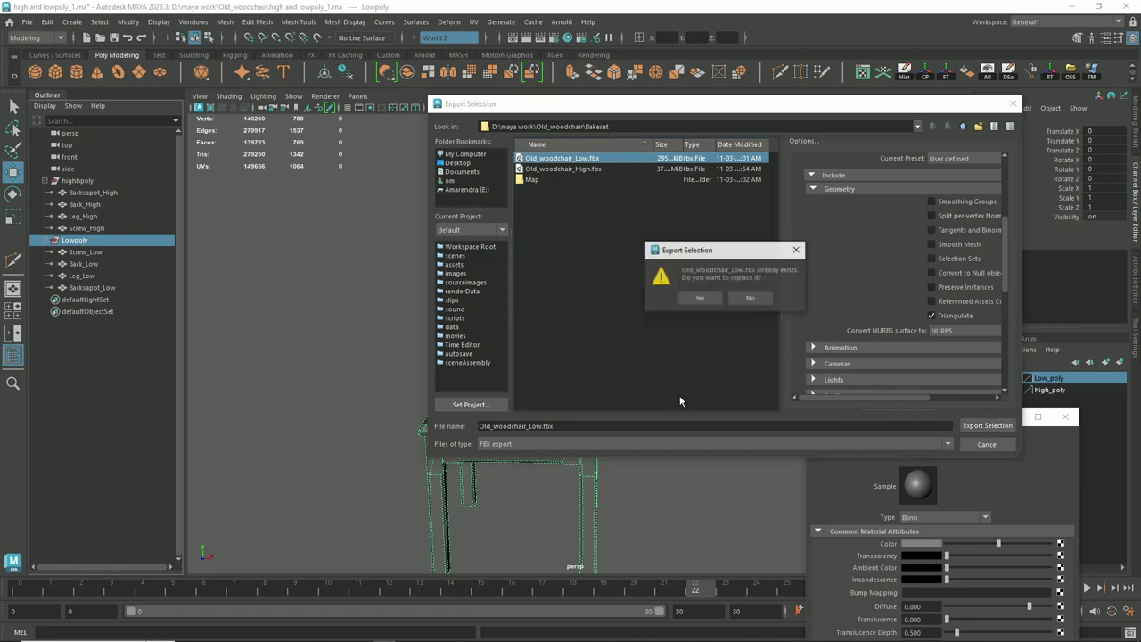
{"action": "left_click", "coordinate": [701, 298]}
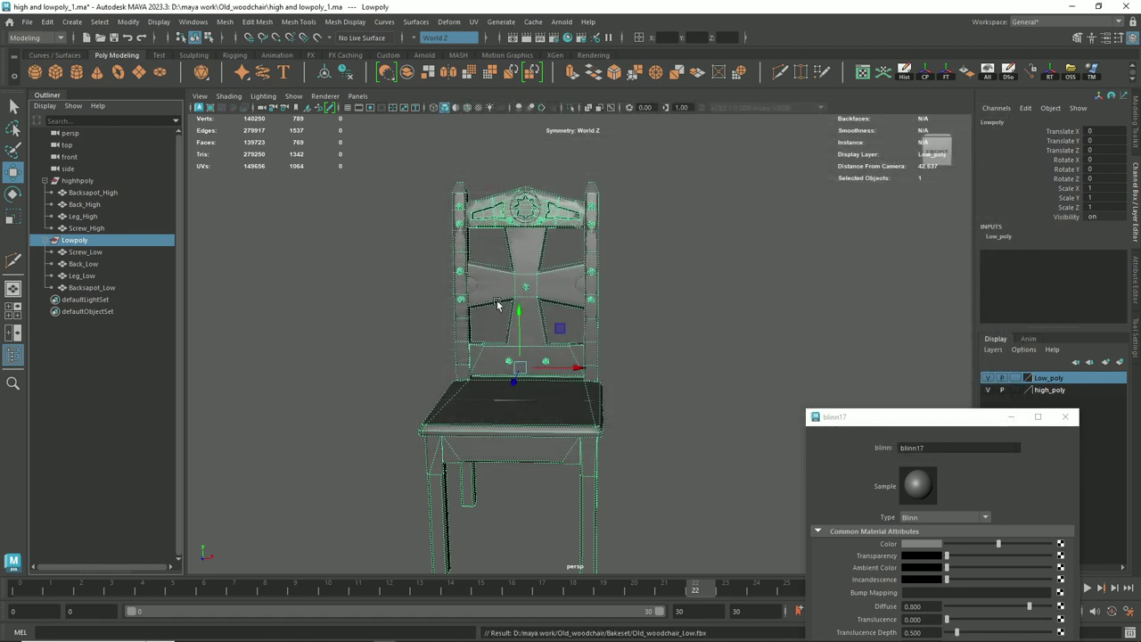
{"action": "left_click", "coordinate": [89, 181]}
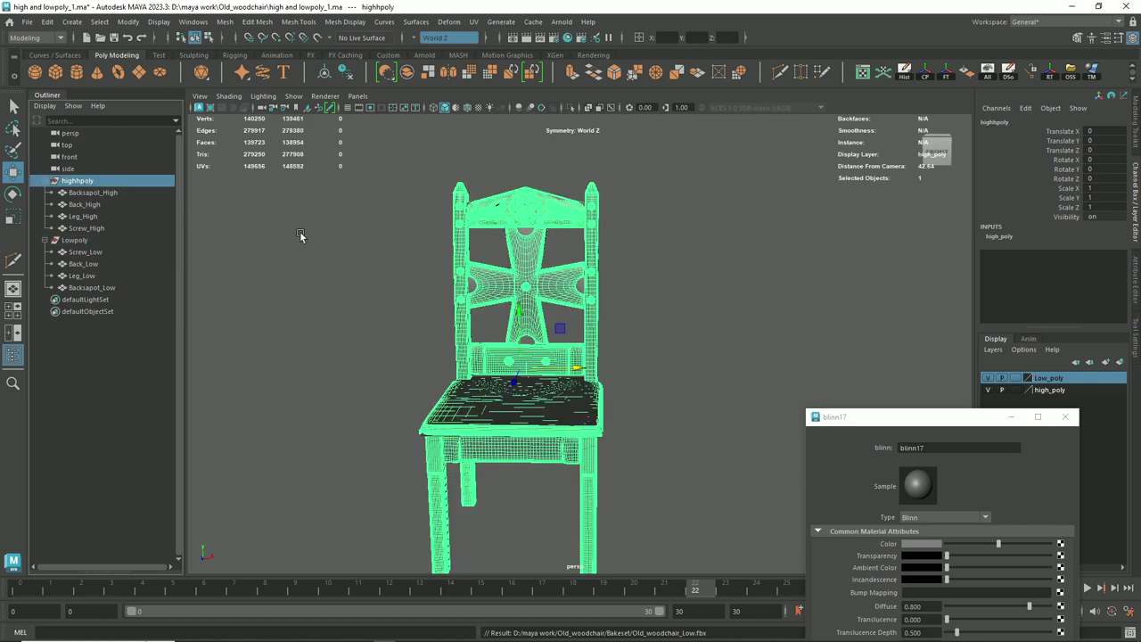
- Export the selected high-poly chair as Old_woodchair_High.fbx, confirming the overwrite
{"action": "left_click", "coordinate": [28, 22]}
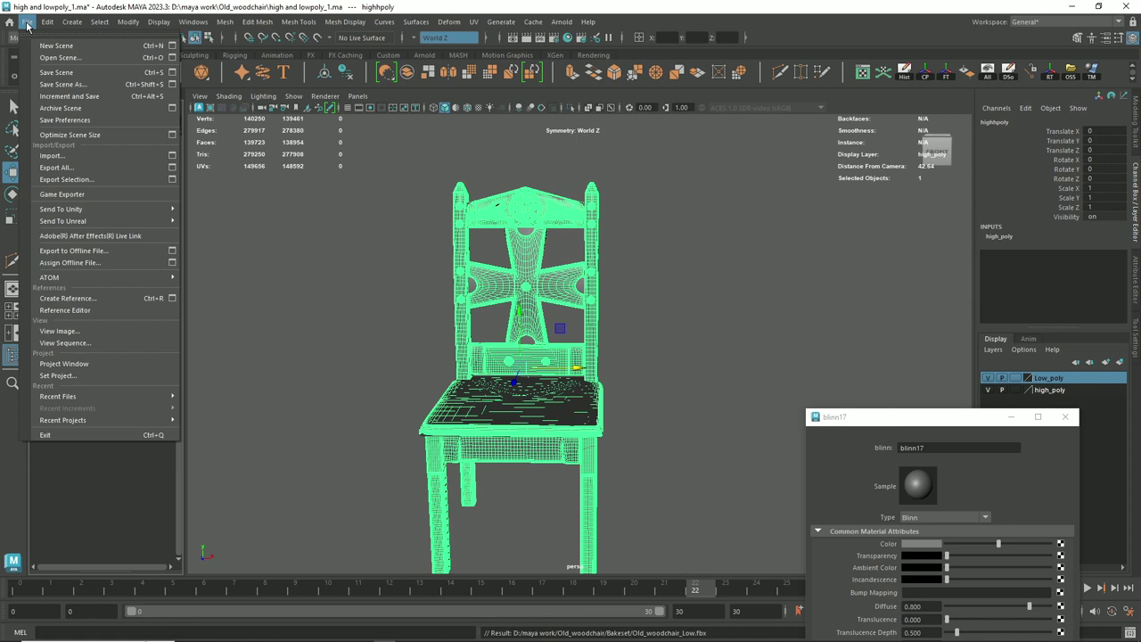
{"action": "left_click", "coordinate": [89, 182]}
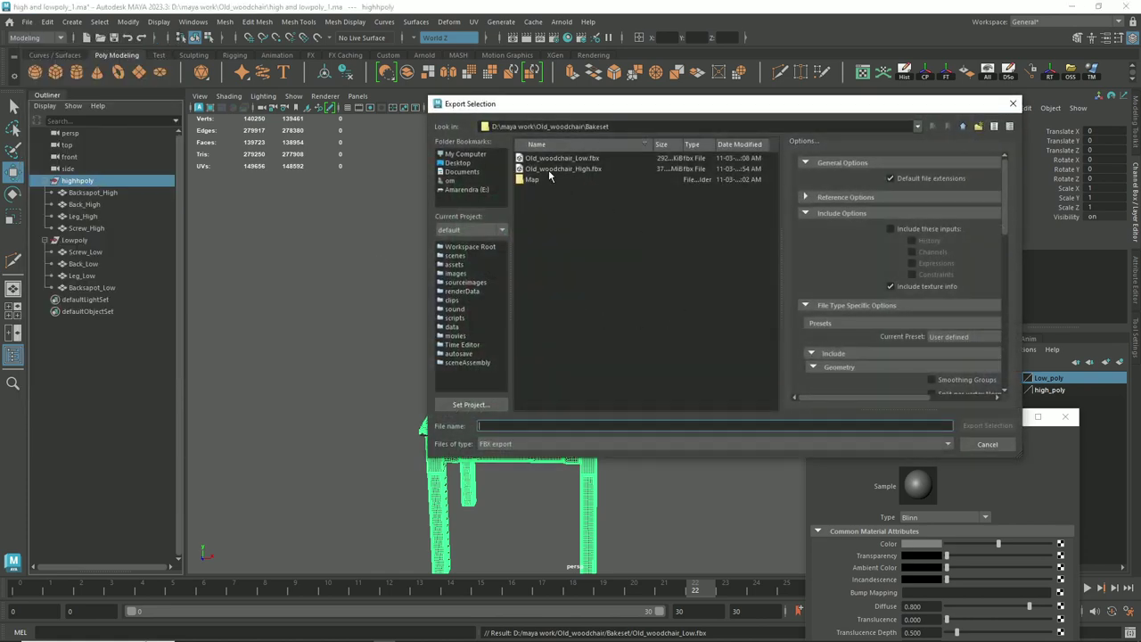
{"action": "left_click", "coordinate": [569, 169]}
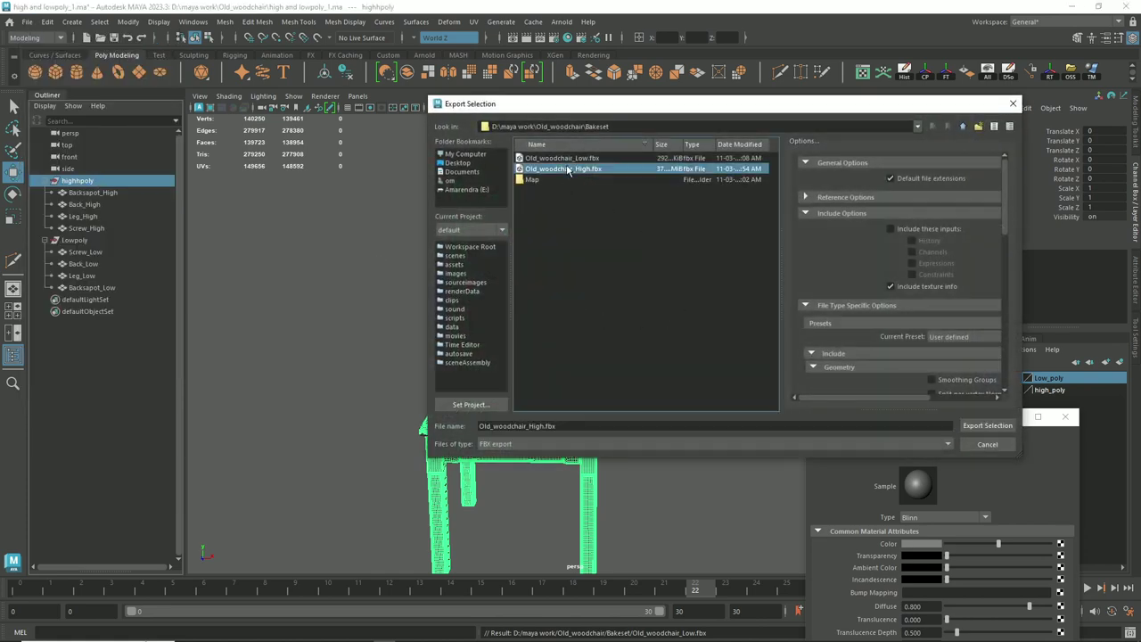
{"action": "left_click", "coordinate": [991, 426]}
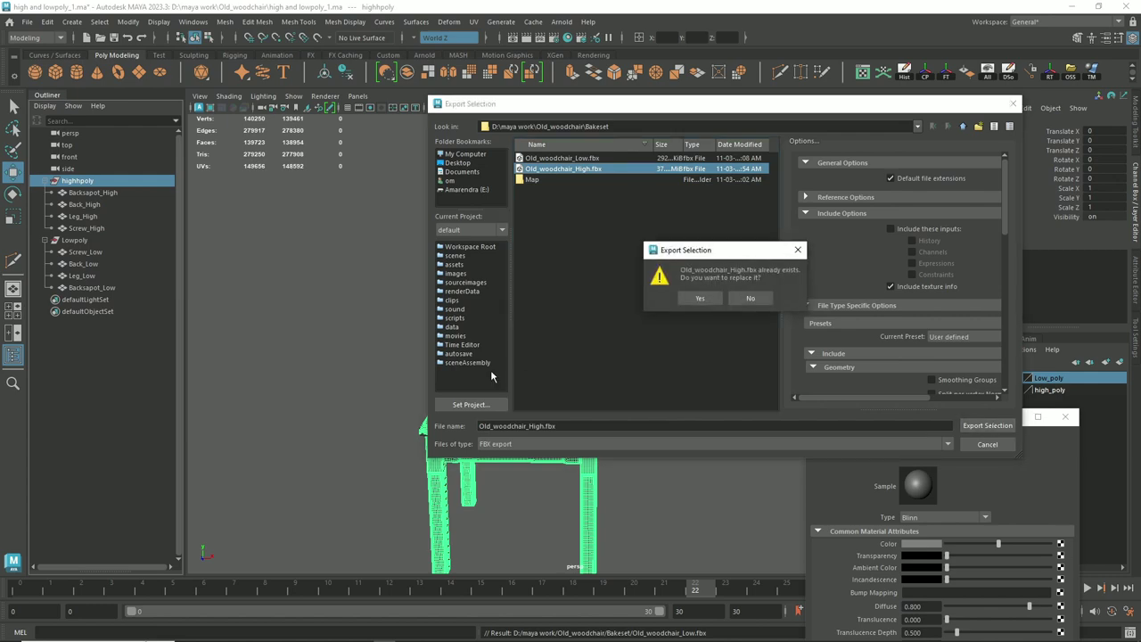
{"action": "left_click", "coordinate": [704, 300]}
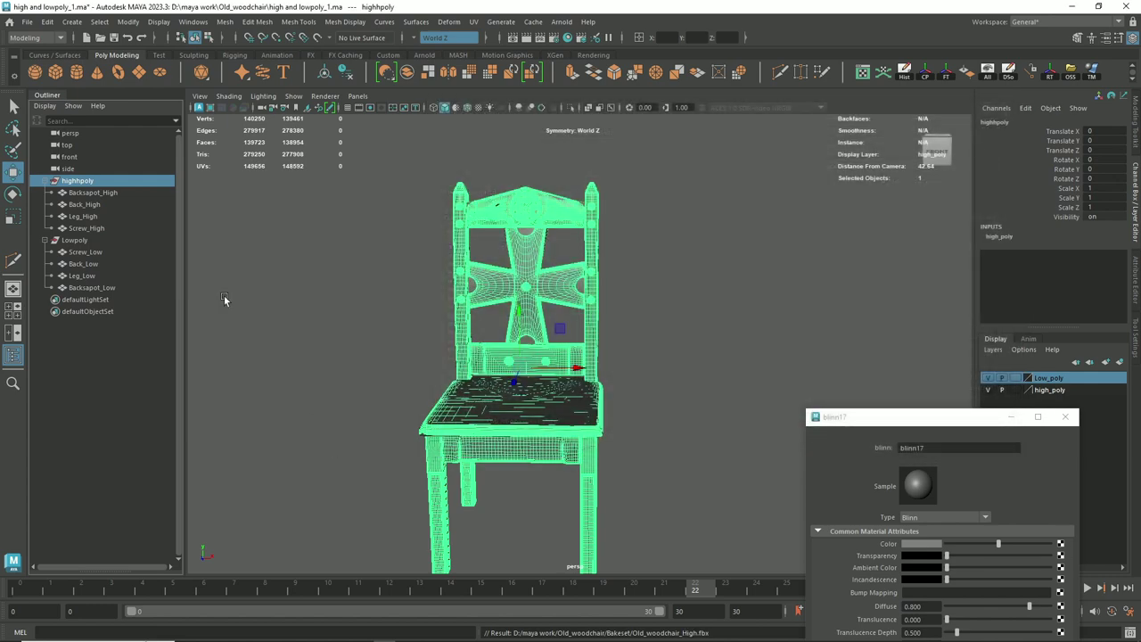
{"action": "scroll", "coordinate": [302, 261], "scroll_direction": "down", "scroll_amount": 5}
- Minimize Maya and launch Marmoset Toolbag 4 from the desktop
{"action": "key", "text": "super"}
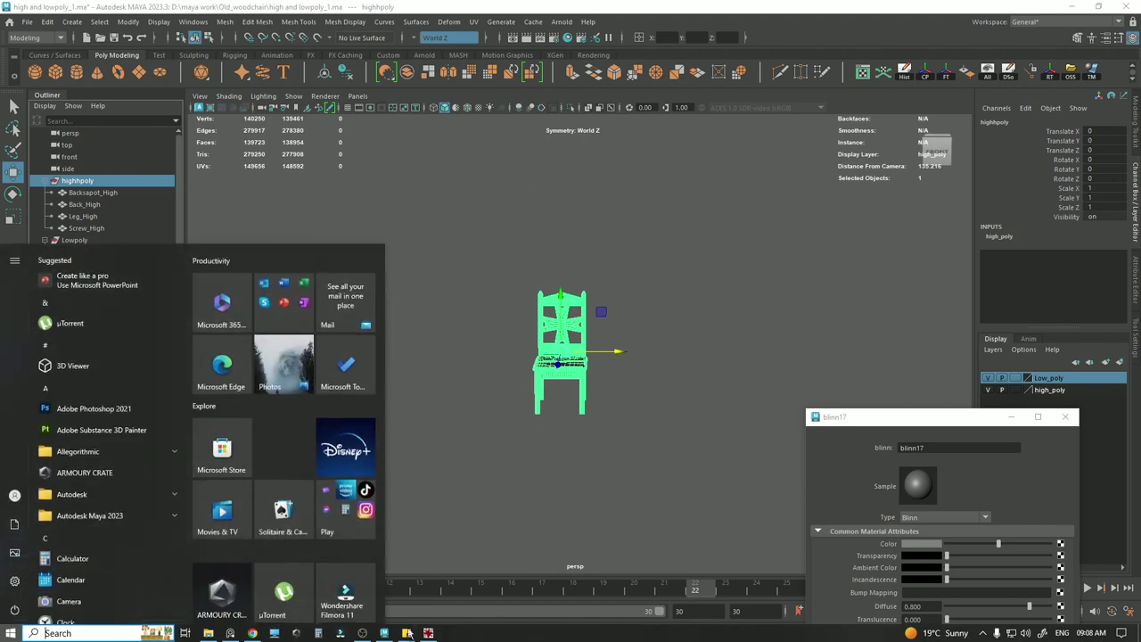
{"action": "left_click", "coordinate": [1074, 9]}
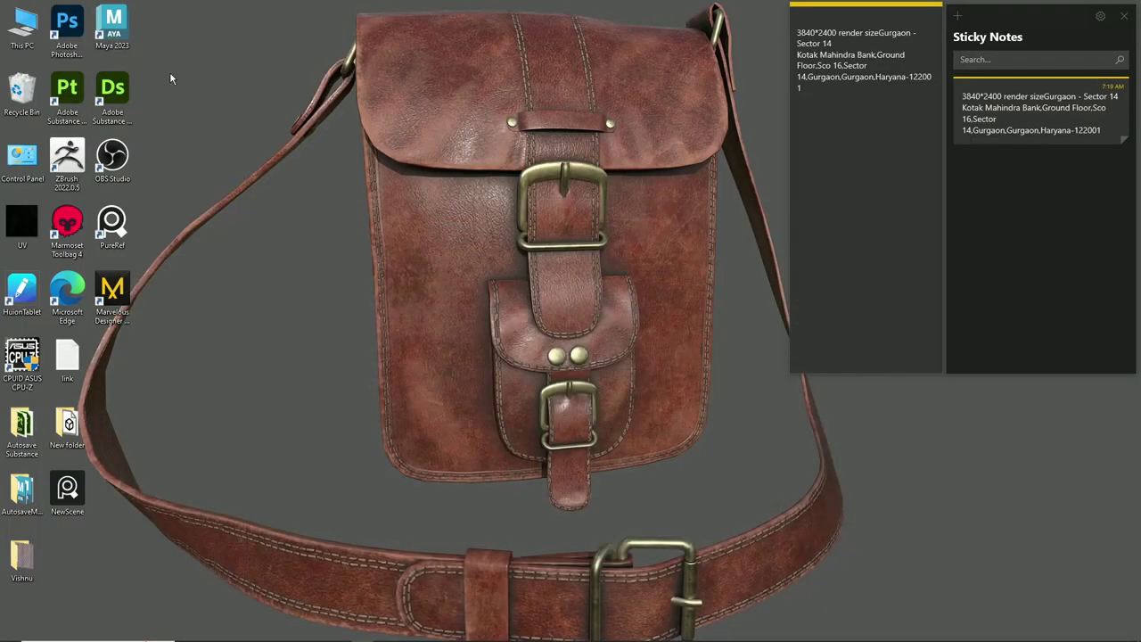
{"action": "double_click", "coordinate": [69, 229]}
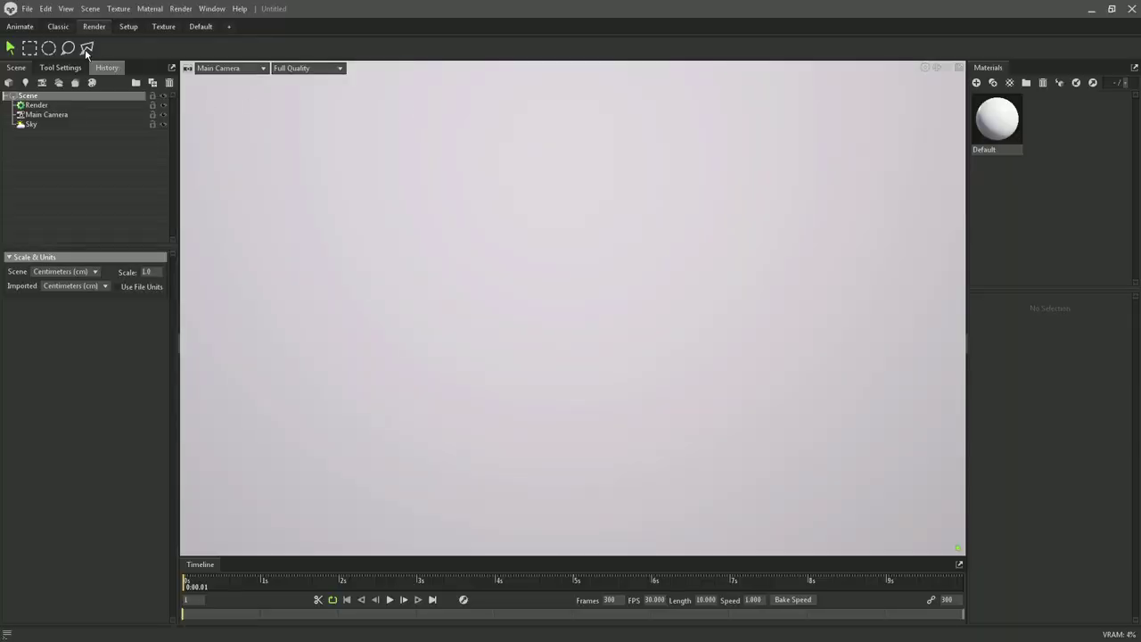
- Create a new bake project in Marmoset Toolbag
{"action": "left_click", "coordinate": [27, 9]}
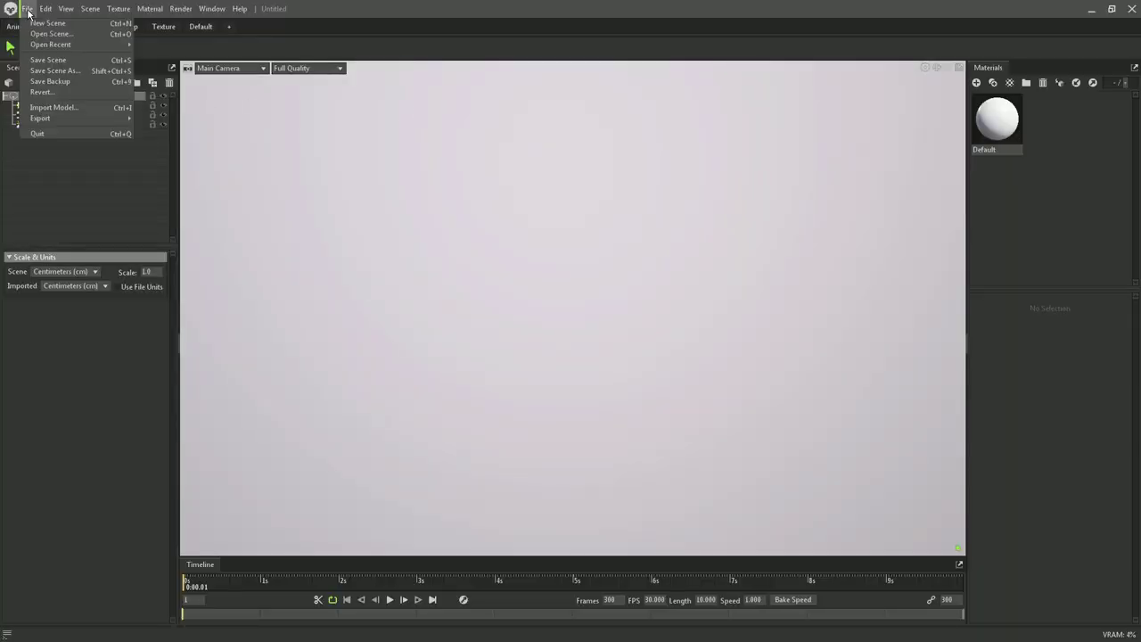
{"action": "left_click", "coordinate": [94, 215]}
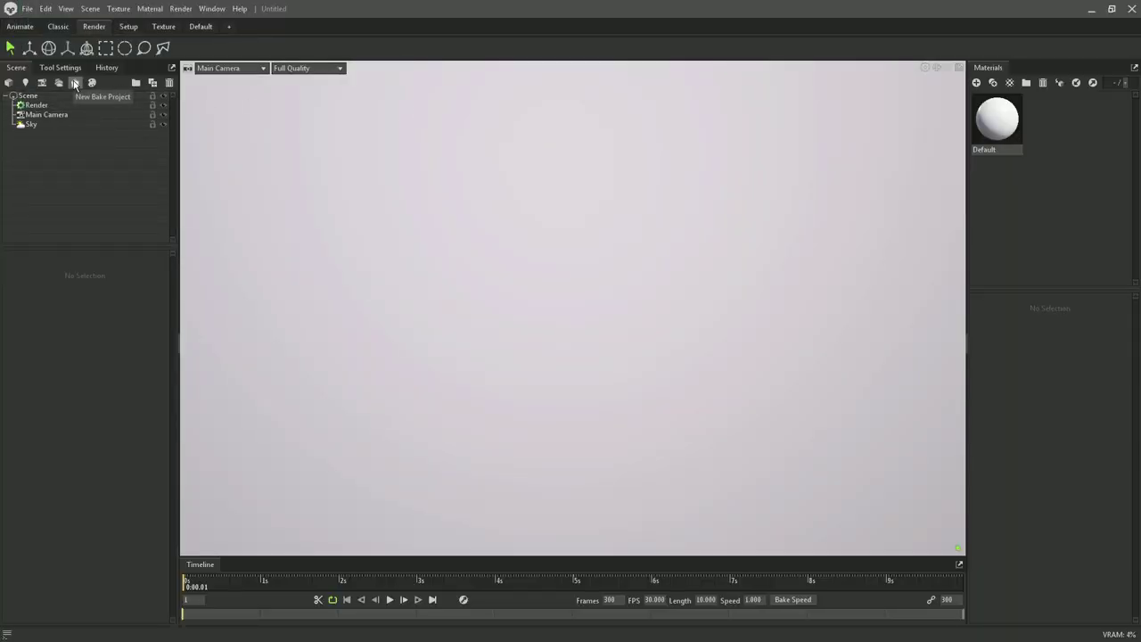
{"action": "left_click", "coordinate": [75, 83]}
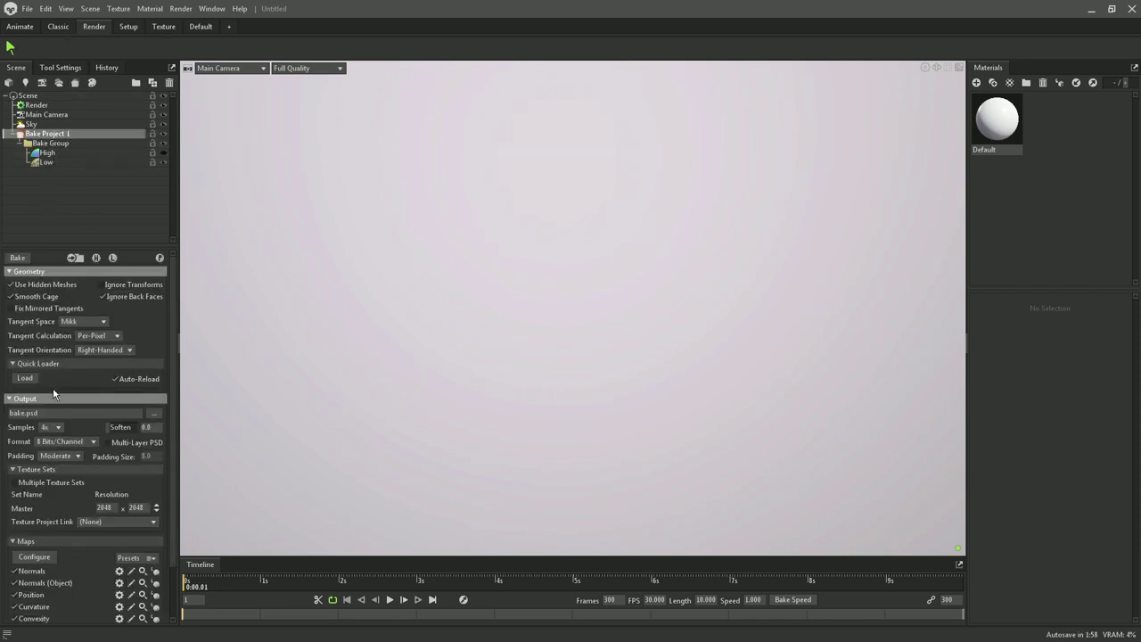
- Load Old_woodchair_High from the Bakeset folder into the bake project
{"action": "left_click", "coordinate": [25, 378]}
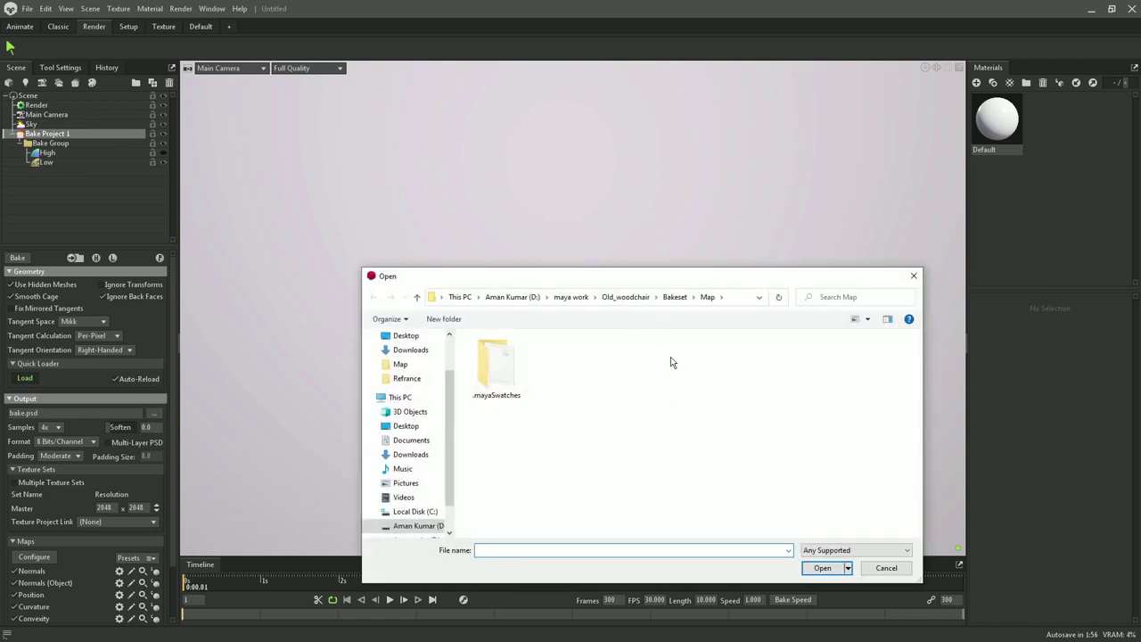
{"action": "left_click", "coordinate": [679, 301]}
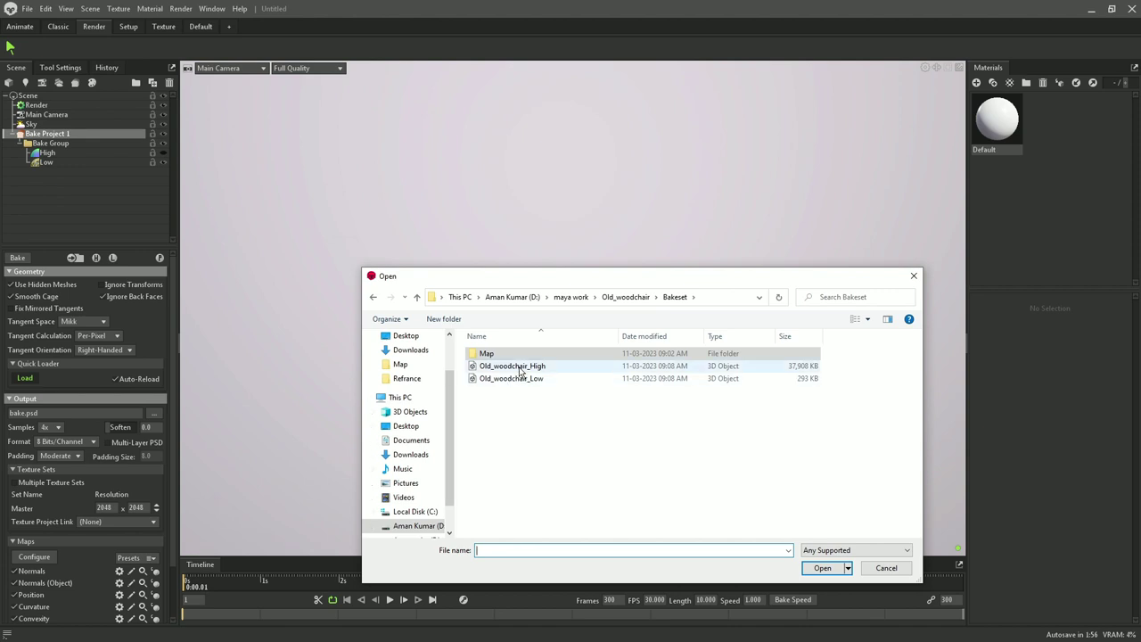
{"action": "double_click", "coordinate": [521, 368]}
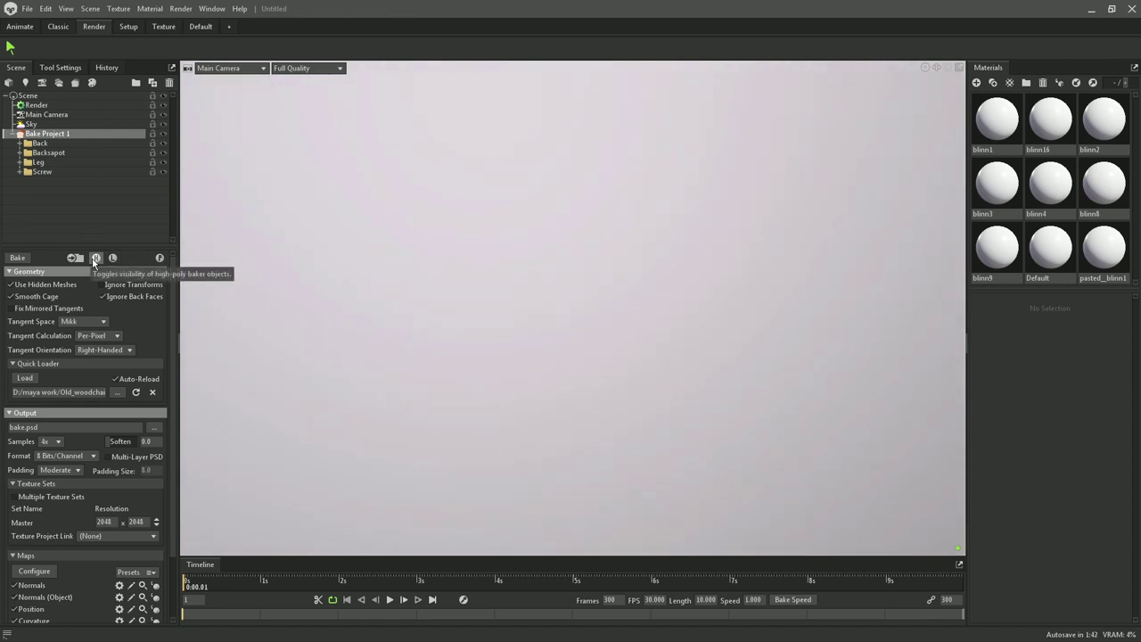
- Turn on high-poly display and orbit the viewport around the chair
{"action": "left_click", "coordinate": [95, 258]}
{"action": "mouse_move", "coordinate": [886, 295]}
{"action": "left_mouse_down"}
{"action": "mouse_move", "coordinate": [838, 254]}
{"action": "mouse_move", "coordinate": [689, 391]}
{"action": "mouse_move", "coordinate": [675, 324]}
{"action": "mouse_move", "coordinate": [636, 351]}
{"action": "mouse_move", "coordinate": [642, 392]}
{"action": "mouse_move", "coordinate": [634, 372]}
{"action": "mouse_move", "coordinate": [513, 368]}
{"action": "mouse_move", "coordinate": [795, 350]}
{"action": "mouse_move", "coordinate": [322, 349]}
{"action": "mouse_move", "coordinate": [487, 369]}
{"action": "left_mouse_up"}
{"action": "scroll", "coordinate": [633, 371], "scroll_direction": "up", "scroll_amount": 2}
{"action": "scroll", "coordinate": [633, 372], "scroll_direction": "up", "scroll_amount": 1}
{"action": "scroll", "coordinate": [607, 375], "scroll_direction": "down", "scroll_amount": 5}
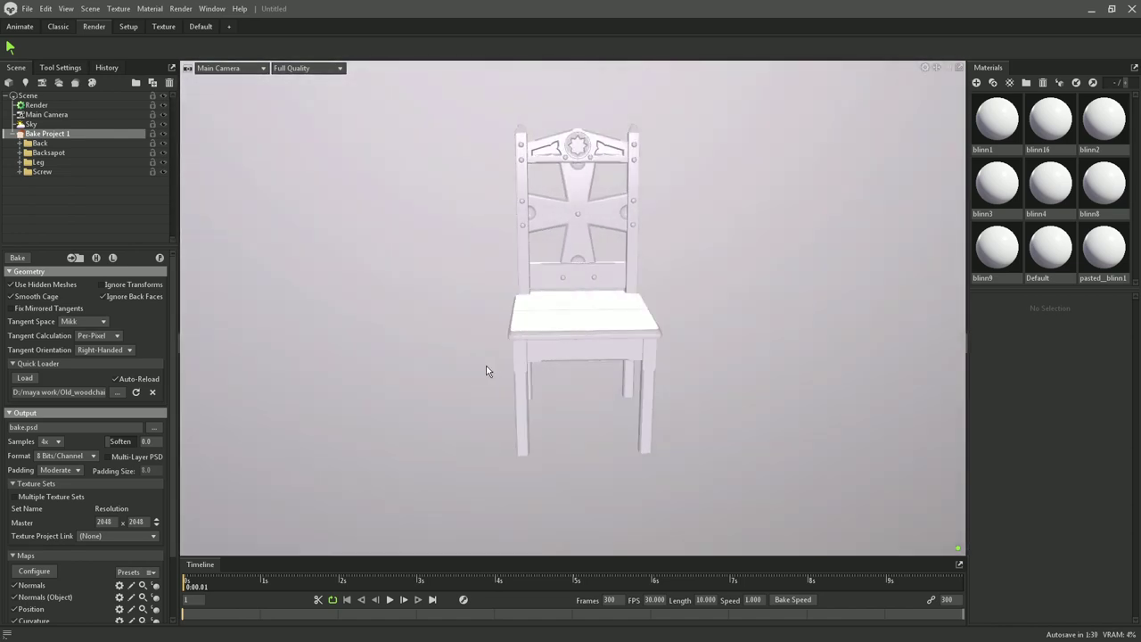
- Select Backsapot_High, rotate the lighting, then return to Bake Project 1
{"action": "left_click", "coordinate": [624, 339]}
{"action": "mouse_move", "coordinate": [591, 351]}
{"action": "left_mouse_down", "text": "shift"}
{"action": "mouse_move", "coordinate": [605, 325]}
{"action": "mouse_move", "coordinate": [515, 345]}
{"action": "mouse_move", "coordinate": [553, 376]}
{"action": "mouse_move", "coordinate": [725, 380]}
{"action": "mouse_move", "coordinate": [578, 390]}
{"action": "mouse_move", "coordinate": [734, 391]}
{"action": "left_mouse_up", "text": "shift"}
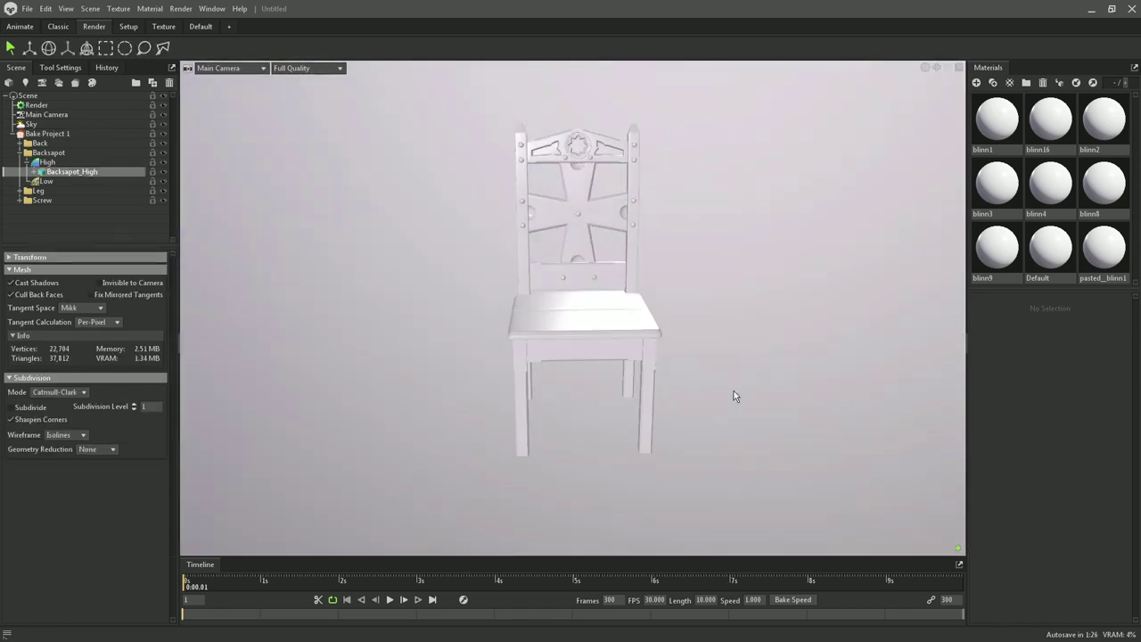
{"action": "left_click_drag", "start_coordinate": [486, 370], "coordinate": [471, 375]}
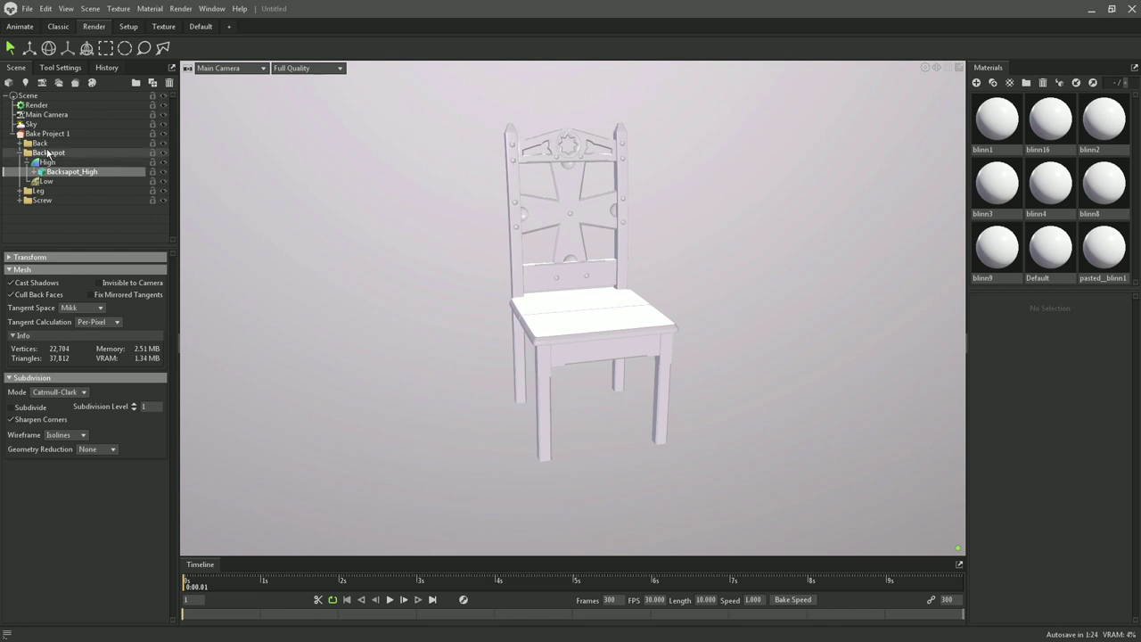
{"action": "left_click", "coordinate": [47, 134]}
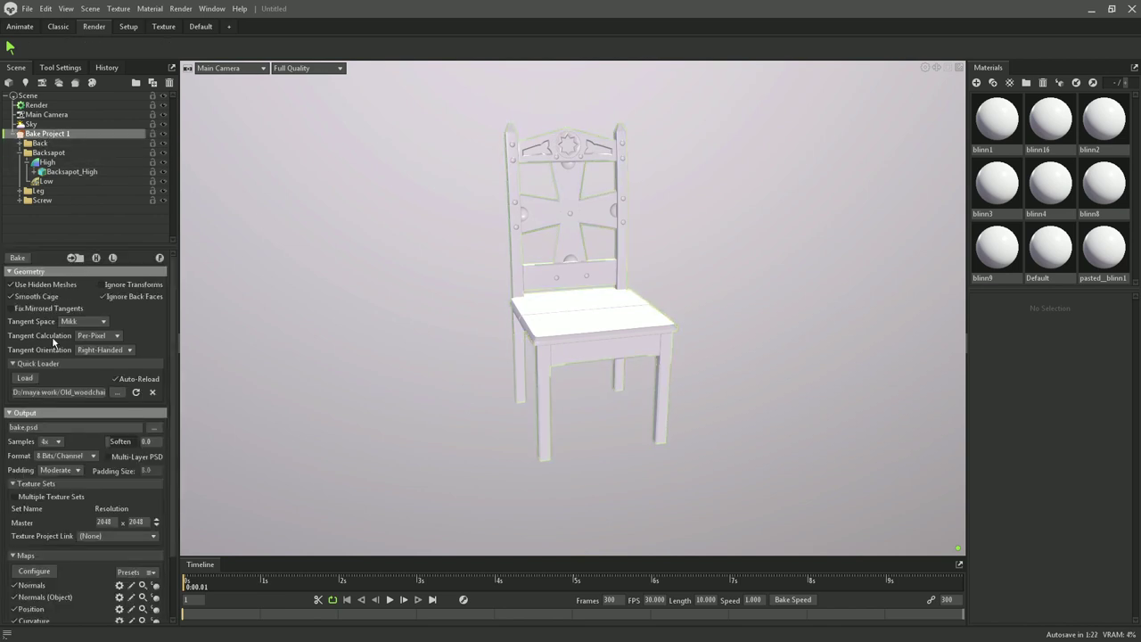
- Open Old_woodchair_Low in the Quick Loader to add the low-poly meshes
{"action": "left_click", "coordinate": [25, 377]}
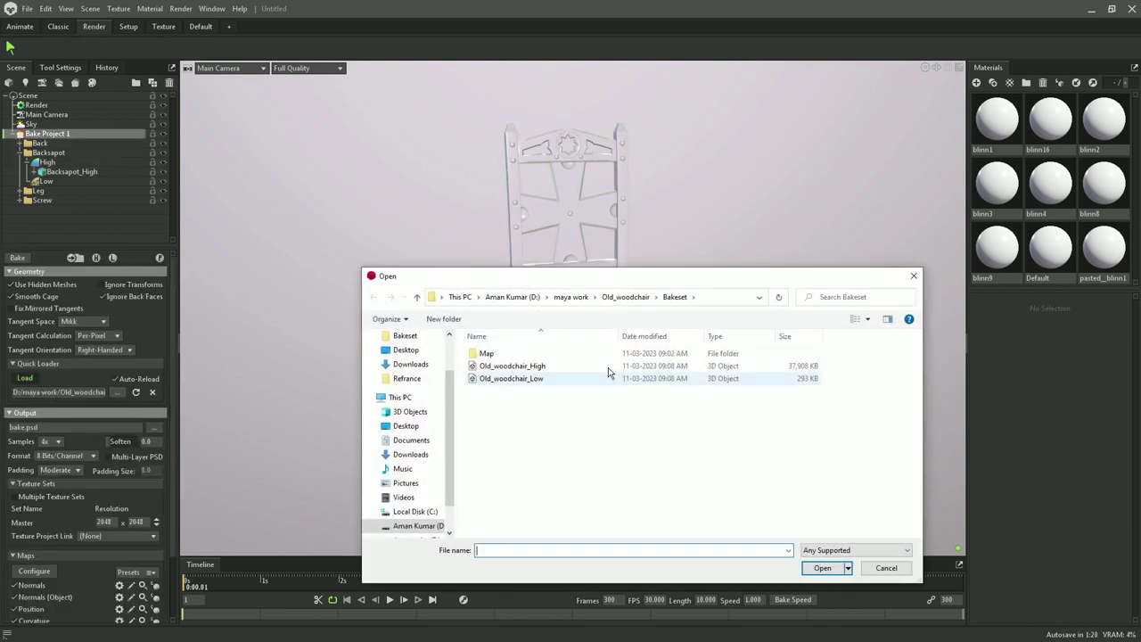
{"action": "left_click", "coordinate": [509, 379]}
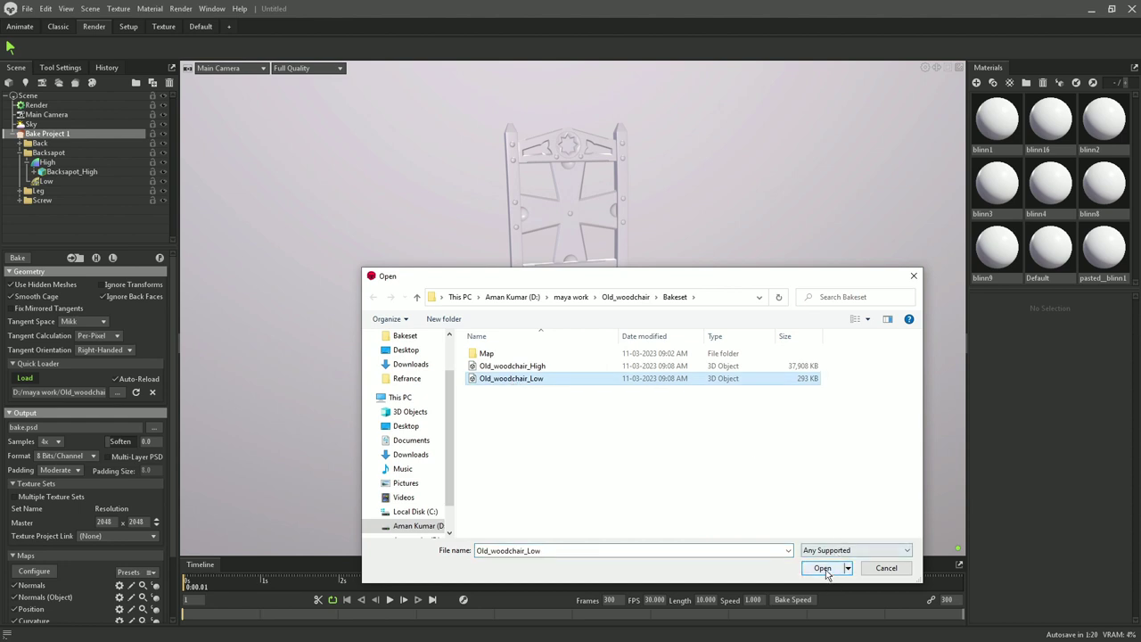
{"action": "left_click", "coordinate": [822, 568]}
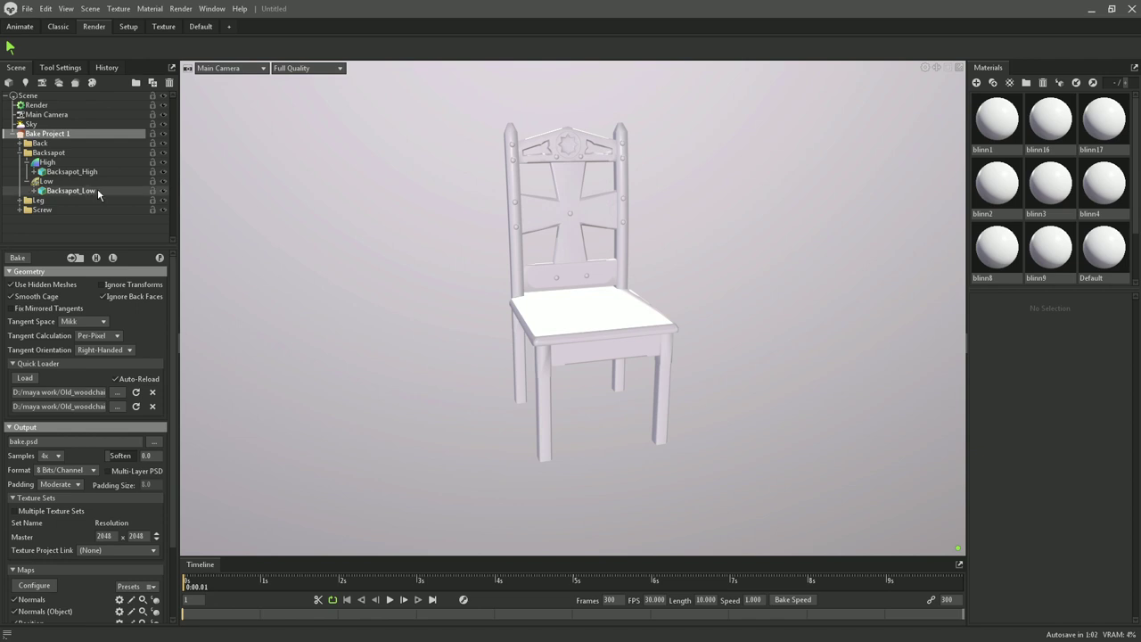
- Toggle the high-poly chair on and off repeatedly to compare it against the low-poly mesh
{"action": "mouse_move", "coordinate": [389, 310]}
{"action": "left_mouse_down"}
{"action": "mouse_move", "coordinate": [320, 319]}
{"action": "mouse_move", "coordinate": [471, 311]}
{"action": "left_mouse_up"}
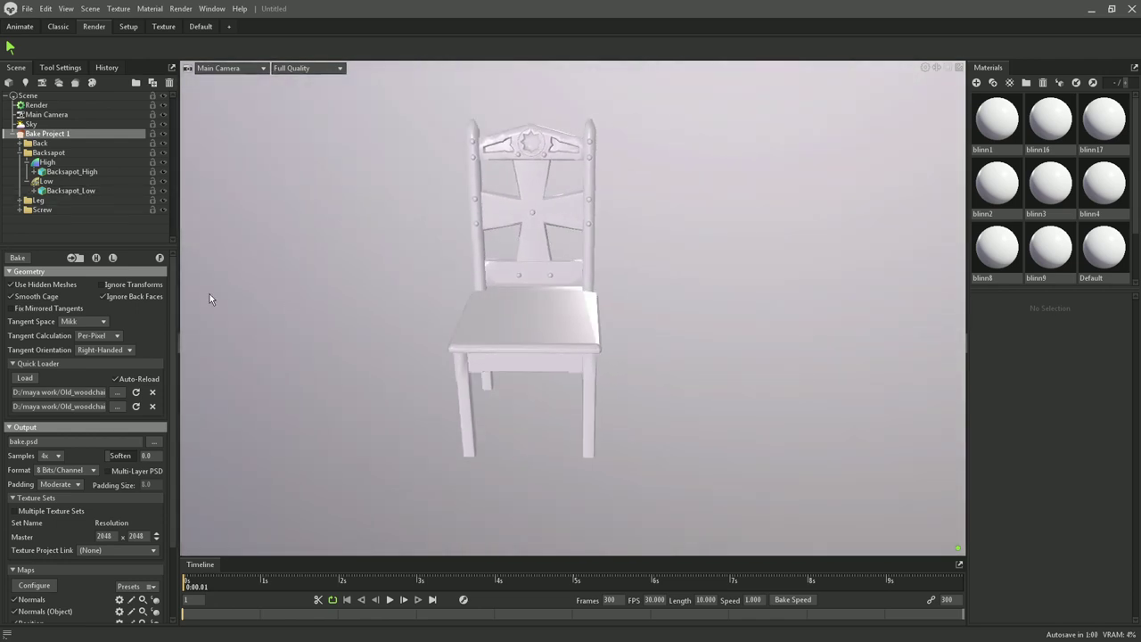
{"action": "scroll", "coordinate": [574, 221], "scroll_direction": "up", "scroll_amount": 3}
{"action": "middle_click_drag", "start_coordinate": [575, 221], "coordinate": [576, 245]}
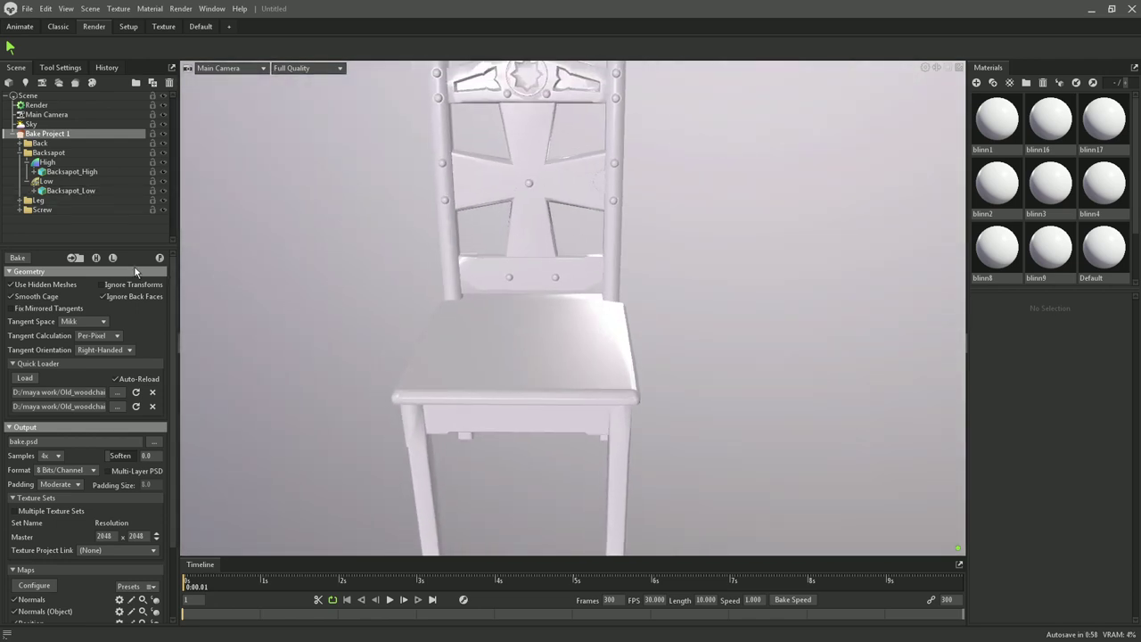
{"action": "left_click", "coordinate": [97, 259]}
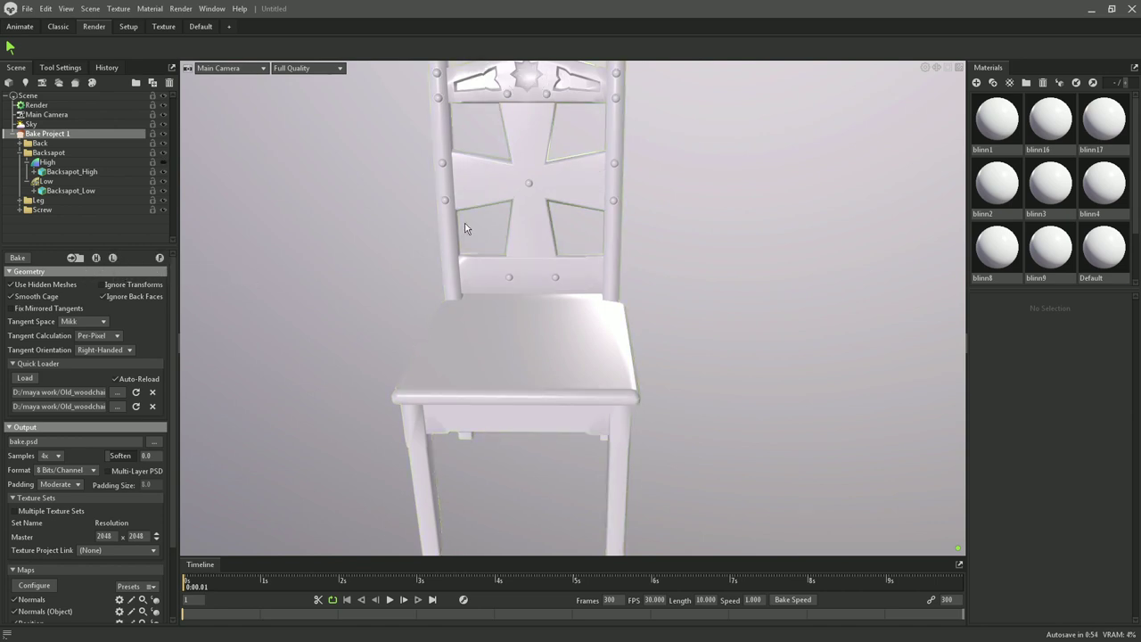
{"action": "left_click_drag", "start_coordinate": [465, 224], "coordinate": [505, 236]}
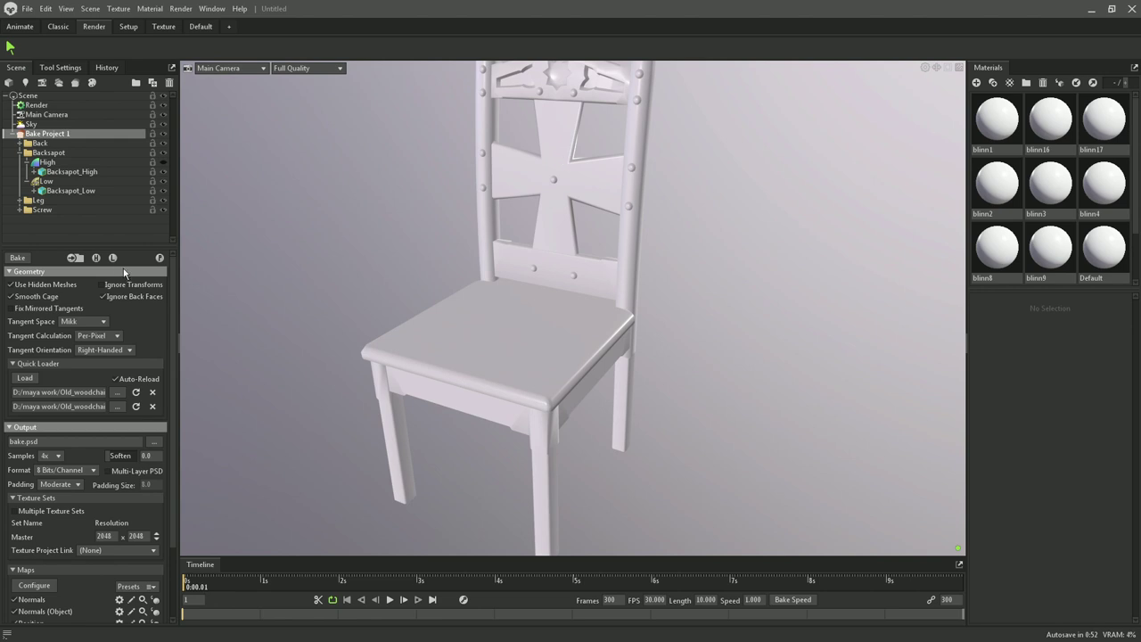
{"action": "left_click", "coordinate": [97, 258]}
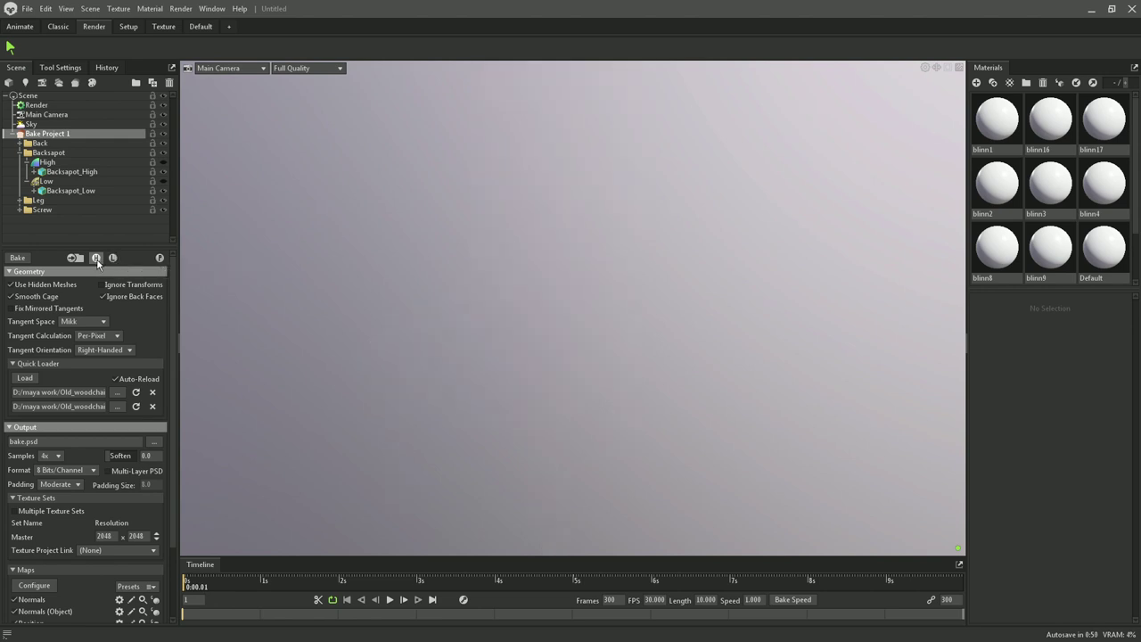
{"action": "left_click", "coordinate": [98, 259]}
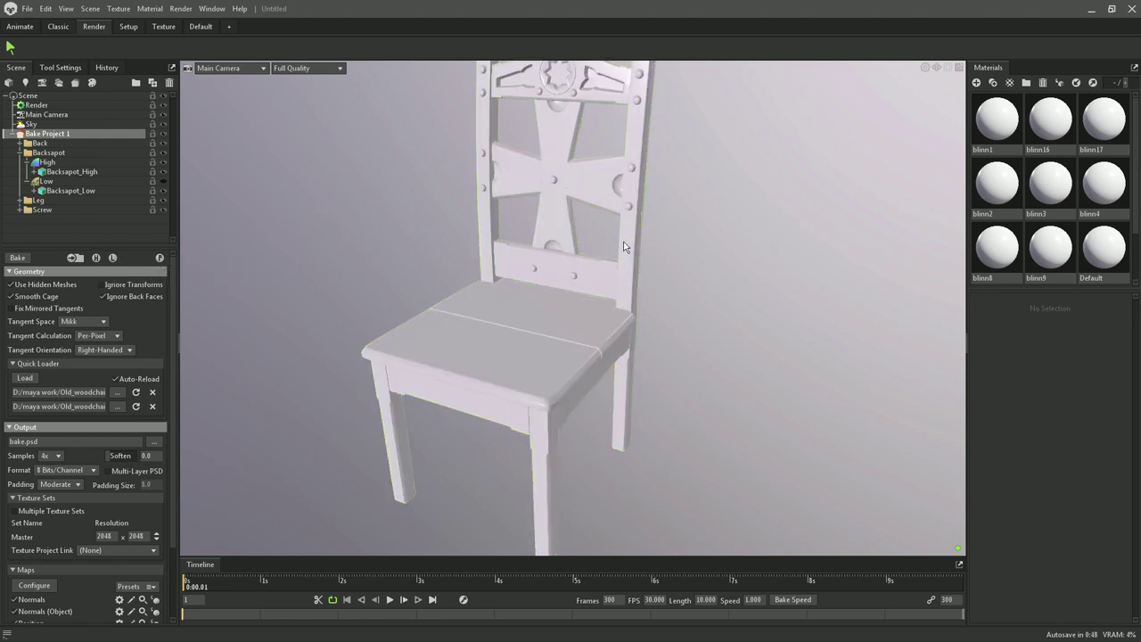
{"action": "left_click", "coordinate": [98, 259]}
{"action": "left_click", "coordinate": [97, 259]}
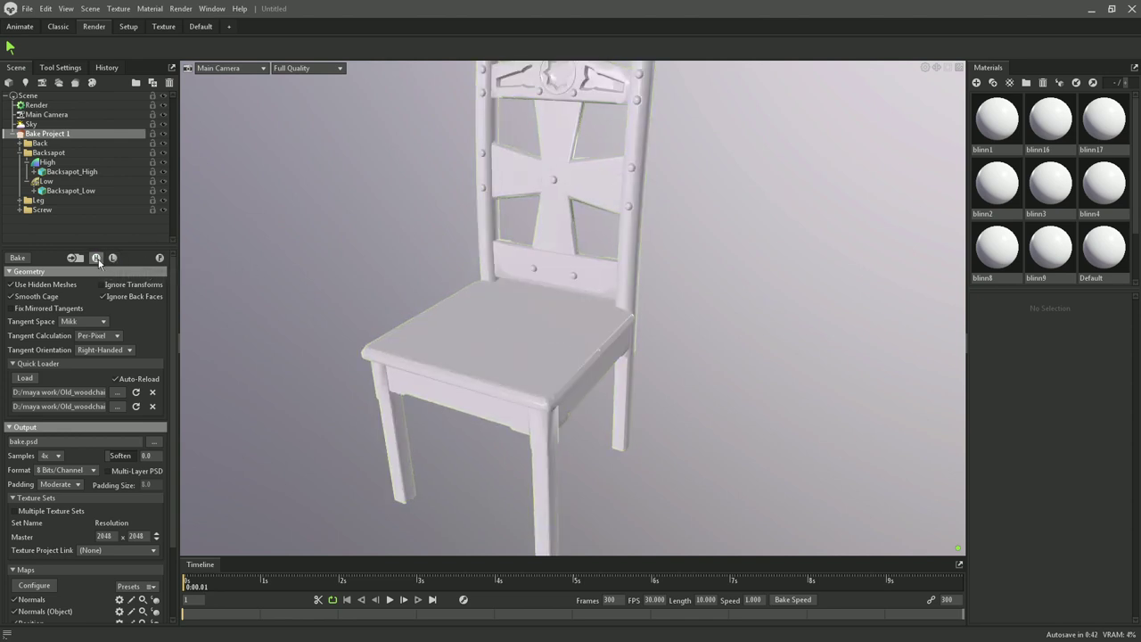
- Return to a front view and browse for the bake output file's save location
{"action": "left_click_drag", "start_coordinate": [571, 278], "coordinate": [540, 363]}
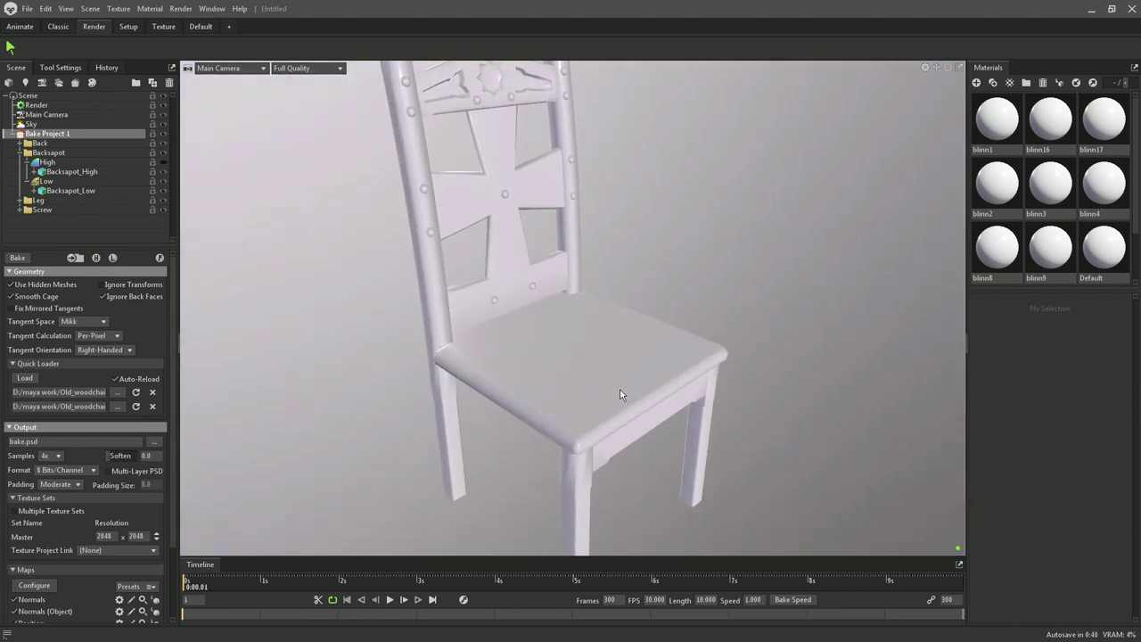
{"action": "mouse_move", "coordinate": [619, 395]}
{"action": "left_mouse_down"}
{"action": "mouse_move", "coordinate": [522, 277]}
{"action": "mouse_move", "coordinate": [277, 322]}
{"action": "left_mouse_up"}
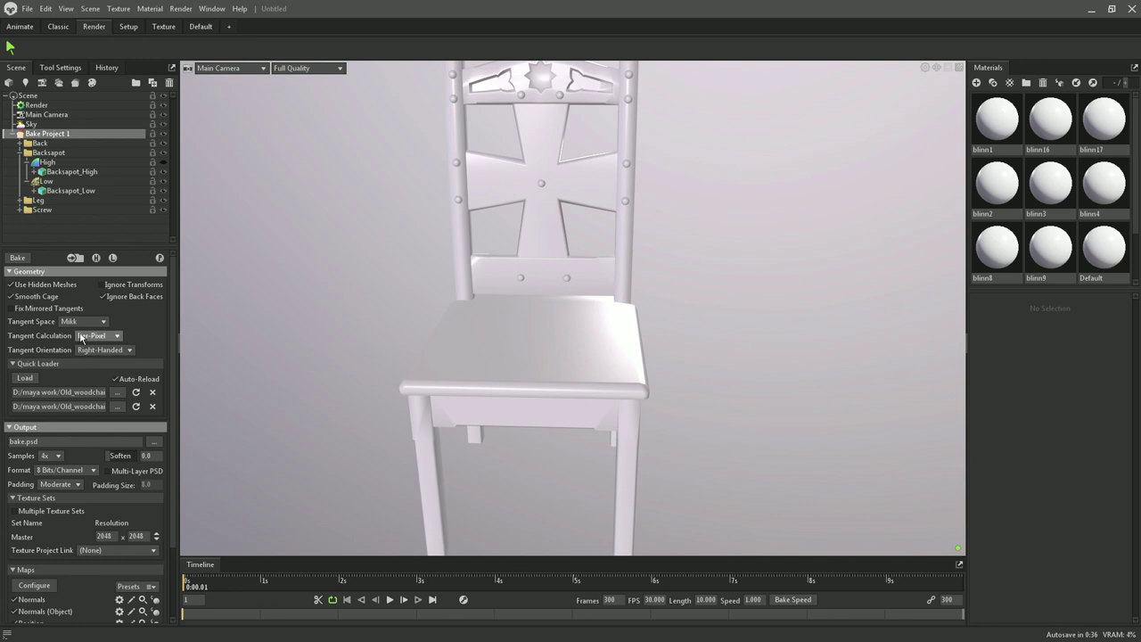
{"action": "scroll", "coordinate": [69, 445], "scroll_direction": "down", "scroll_amount": 1}
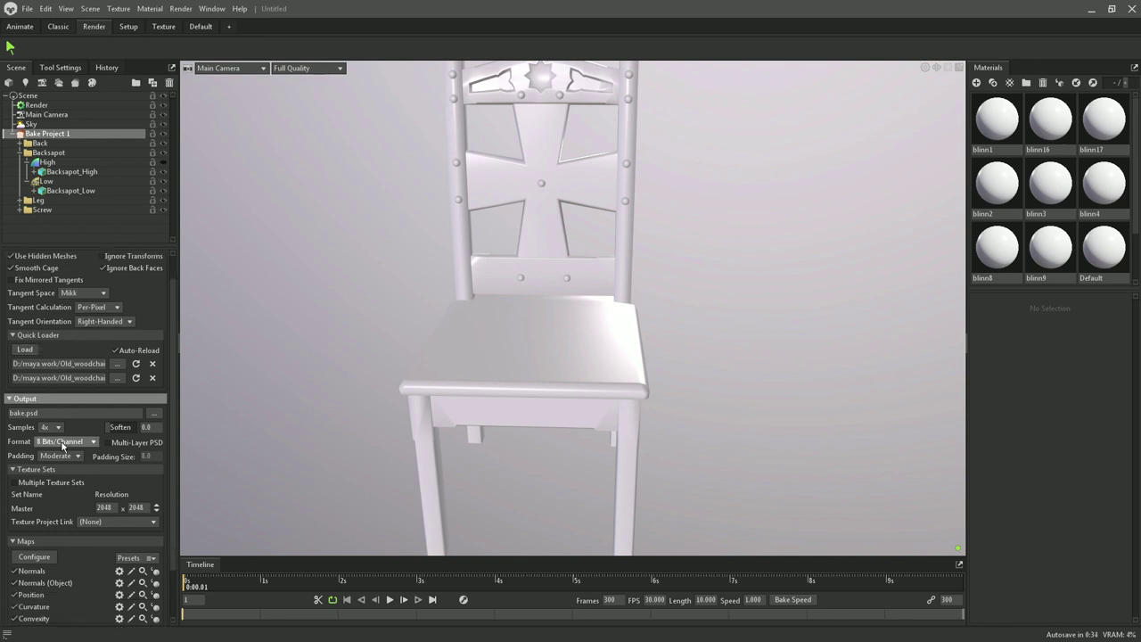
{"action": "left_click", "coordinate": [154, 414]}
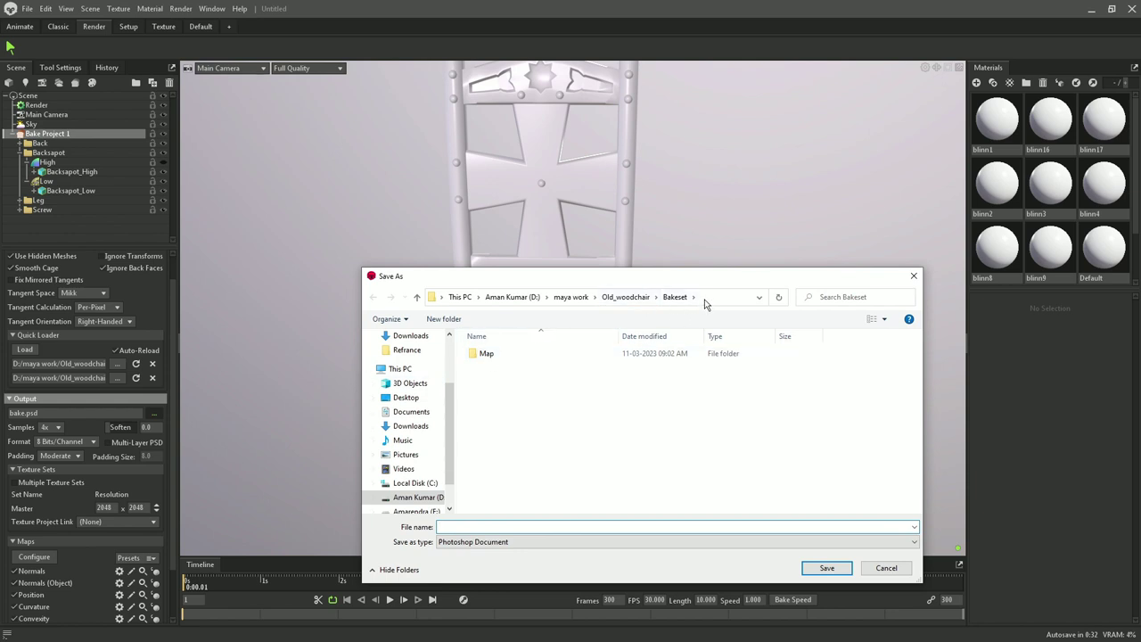
- Save the bake output as a Targa image named Old_woodchair_normal in the Bakeset Map folder
{"action": "left_click", "coordinate": [492, 356]}
{"action": "double_click", "coordinate": [491, 356]}
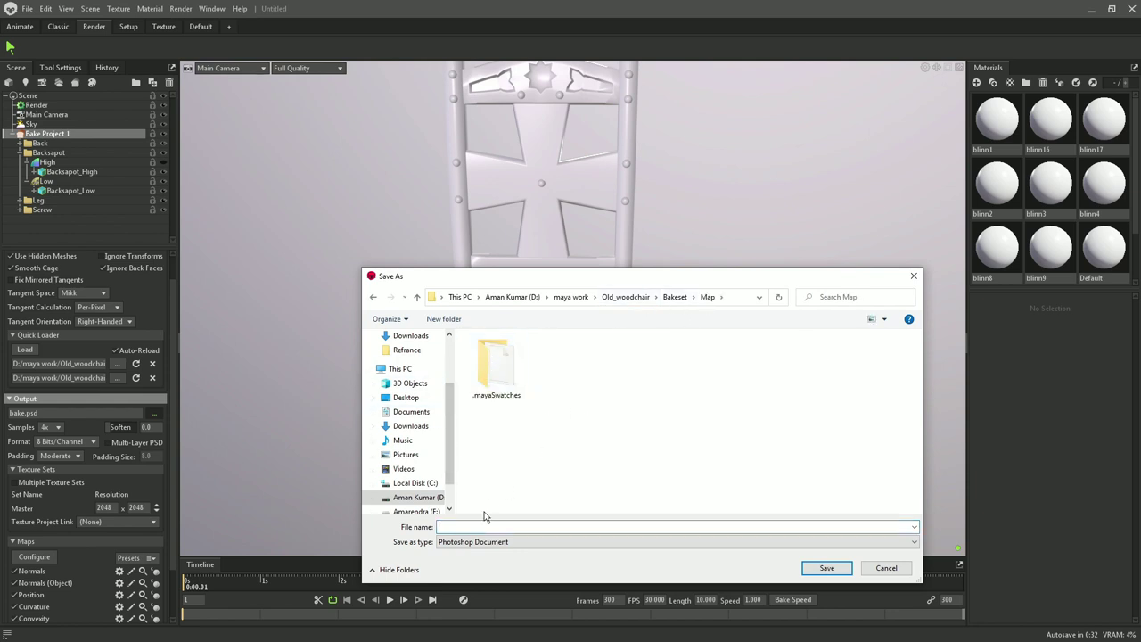
{"action": "left_click", "coordinate": [552, 542]}
{"action": "left_click", "coordinate": [479, 564]}
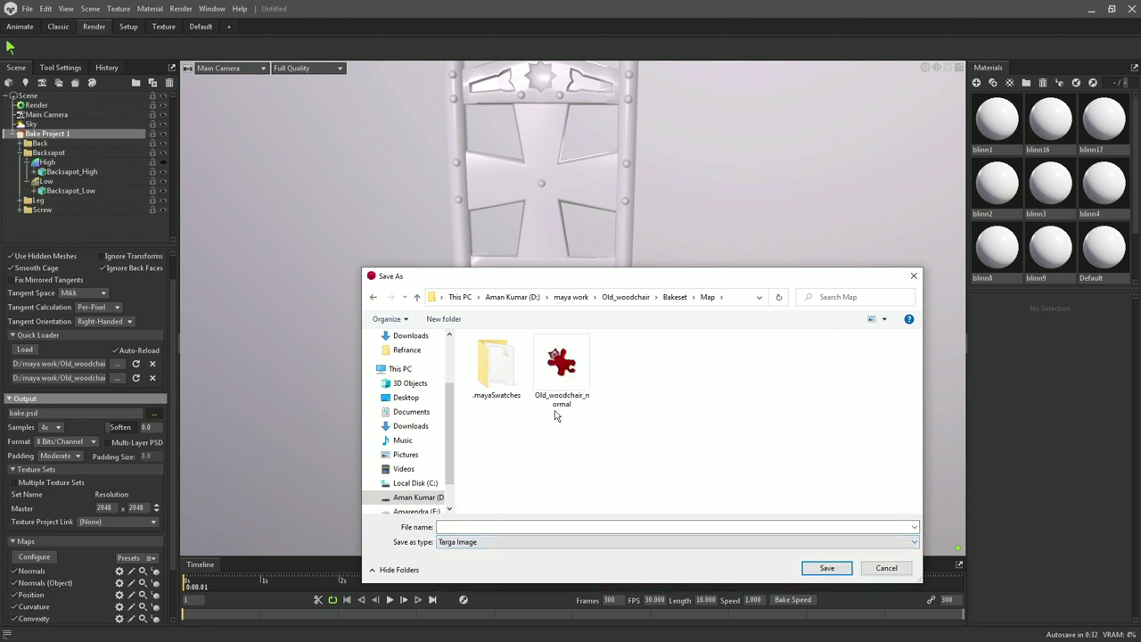
{"action": "left_click", "coordinate": [557, 366]}
{"action": "left_click", "coordinate": [488, 526]}
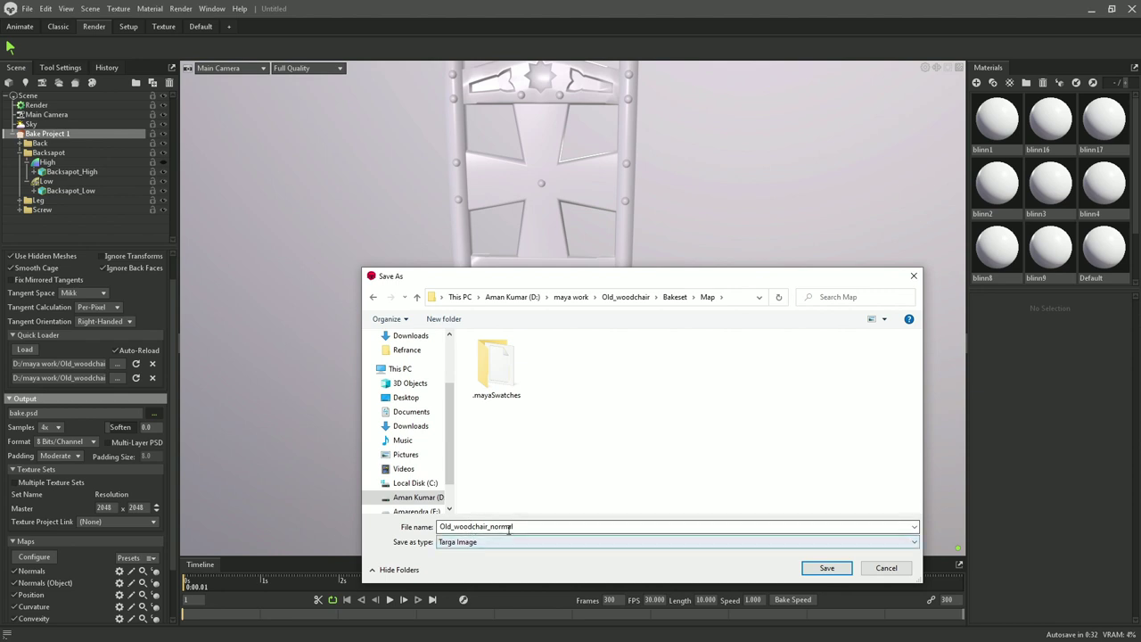
{"action": "double_click", "coordinate": [516, 528]}
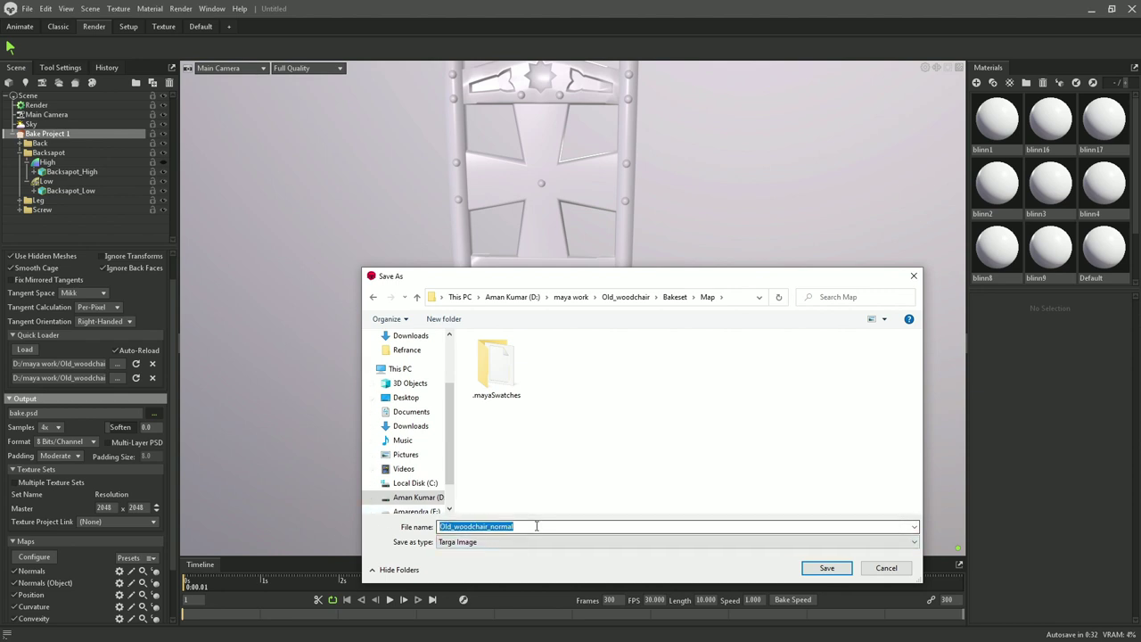
{"action": "left_click", "coordinate": [539, 525]}
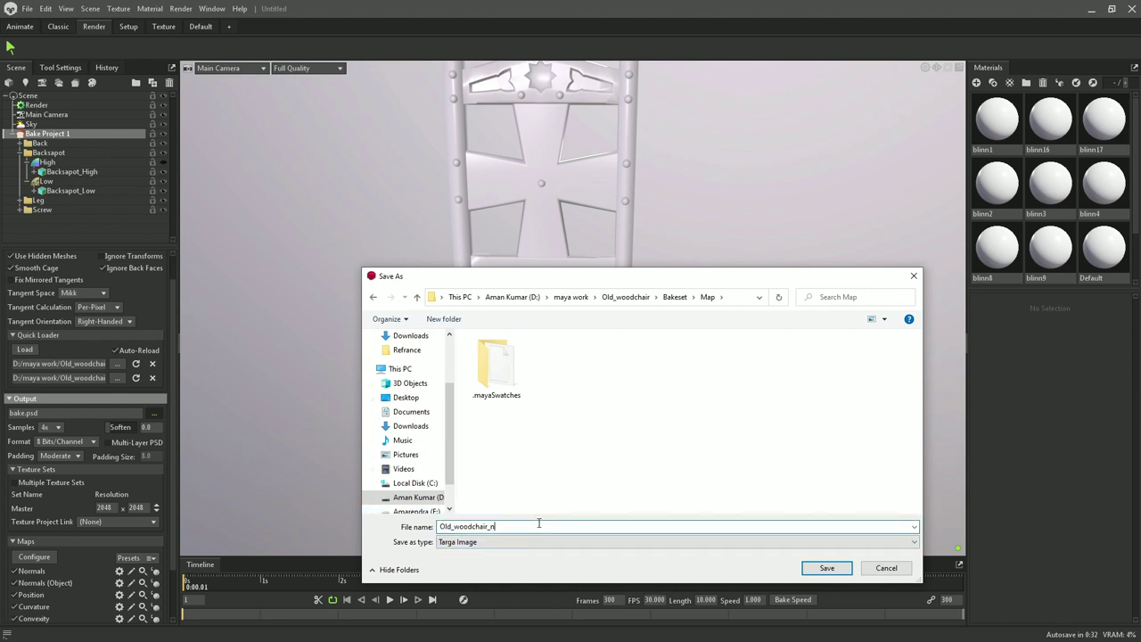
{"action": "left_click", "coordinate": [825, 572]}
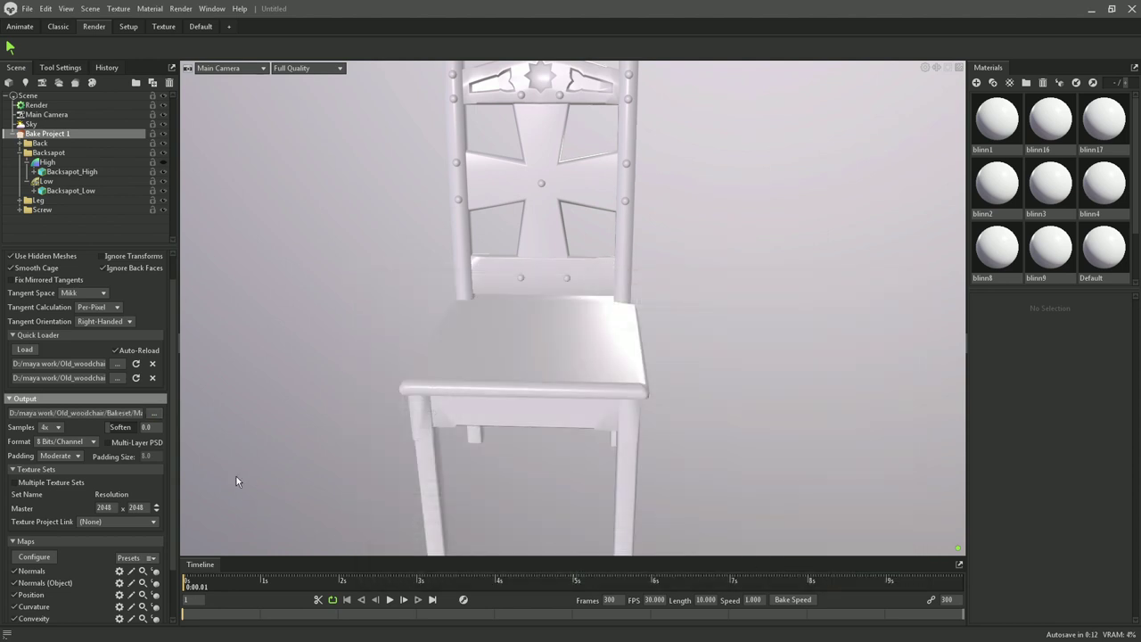
- Set bake samples to 16x and padding to Custom with a padding size of 16
{"action": "left_click", "coordinate": [54, 429]}
{"action": "left_click", "coordinate": [56, 460]}
{"action": "left_click", "coordinate": [57, 457]}
{"action": "left_click", "coordinate": [56, 468]}
{"action": "left_click", "coordinate": [54, 457]}
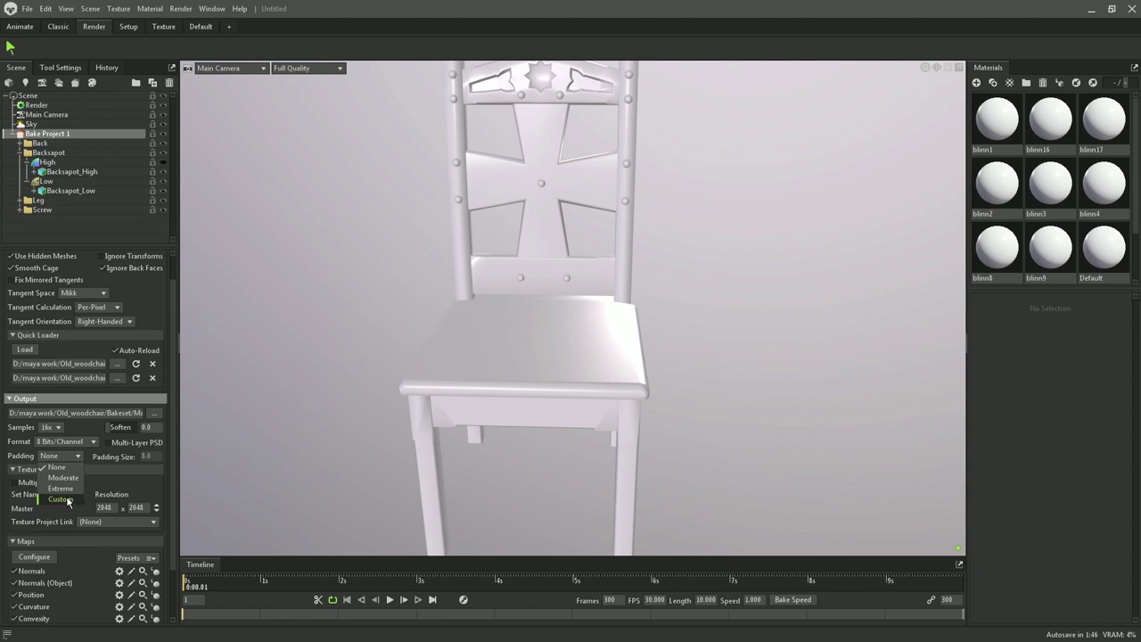
{"action": "left_click", "coordinate": [67, 500]}
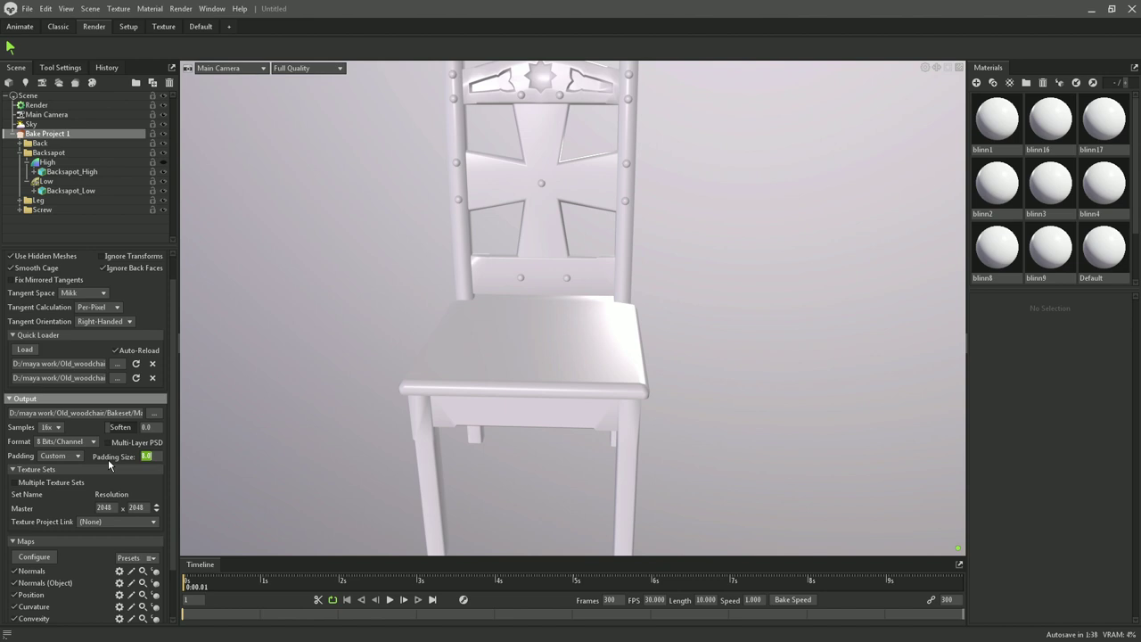
{"action": "type", "text": "16"}
{"action": "key", "text": "Return"}
{"action": "double_click", "coordinate": [104, 507]}
- Uncheck Albedo, AO, Thickness, Cavity, Convexity, Curvature, Position and Normals (Object), leaving only Normals
{"action": "scroll", "coordinate": [64, 559], "scroll_direction": "down", "scroll_amount": 2}
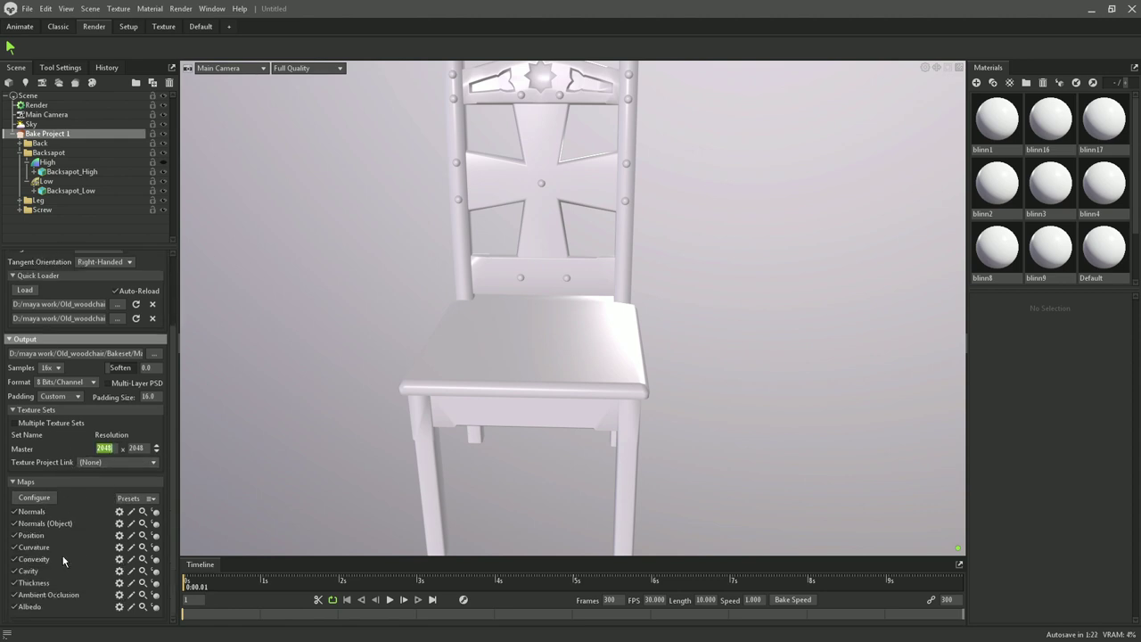
{"action": "left_click", "coordinate": [13, 606]}
{"action": "left_click", "coordinate": [14, 595]}
{"action": "left_click", "coordinate": [13, 583]}
{"action": "left_click", "coordinate": [13, 570]}
{"action": "left_click", "coordinate": [13, 559]}
{"action": "left_click", "coordinate": [14, 548]}
{"action": "left_click", "coordinate": [14, 535]}
{"action": "left_click", "coordinate": [14, 523]}
- Preview the baked normals on the low-poly chair and orbit around to inspect them
{"action": "scroll", "coordinate": [67, 383], "scroll_direction": "up", "scroll_amount": 2}
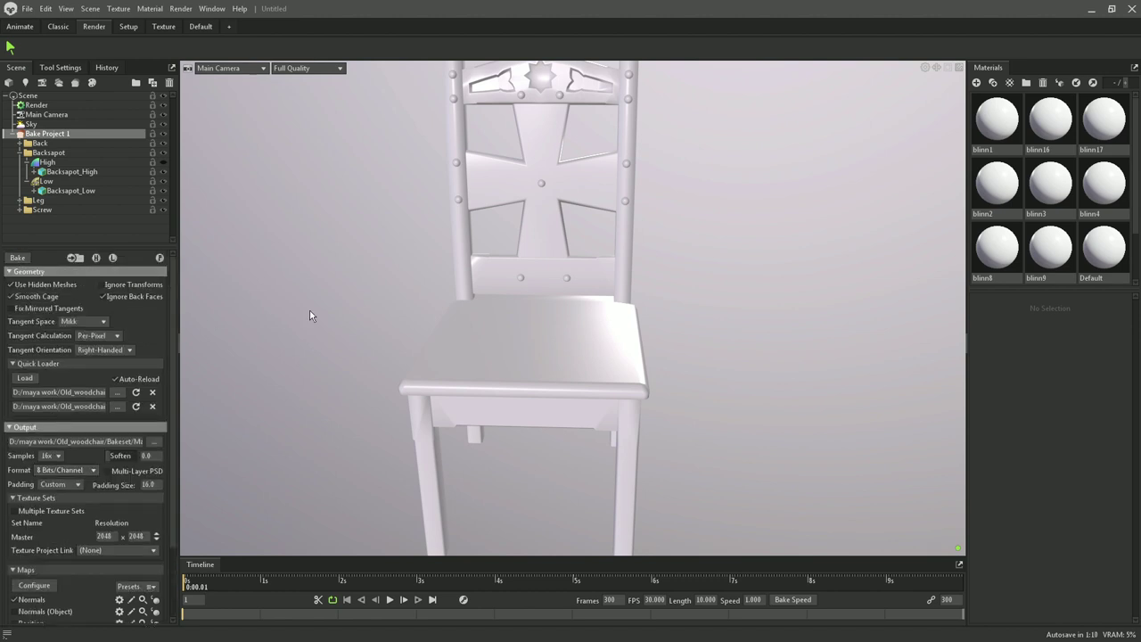
{"action": "left_click_drag", "start_coordinate": [380, 296], "coordinate": [567, 174]}
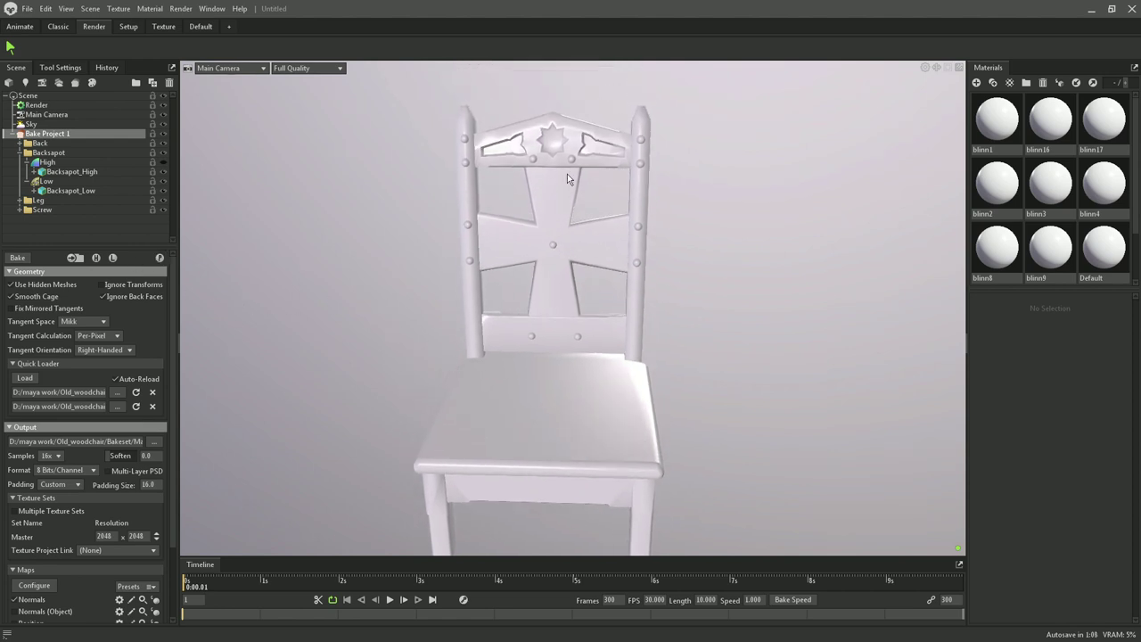
{"action": "left_click", "coordinate": [159, 258]}
{"action": "mouse_move", "coordinate": [811, 401]}
{"action": "left_mouse_down"}
{"action": "mouse_move", "coordinate": [477, 400]}
{"action": "mouse_move", "coordinate": [466, 374]}
{"action": "mouse_move", "coordinate": [751, 399]}
{"action": "left_mouse_up"}
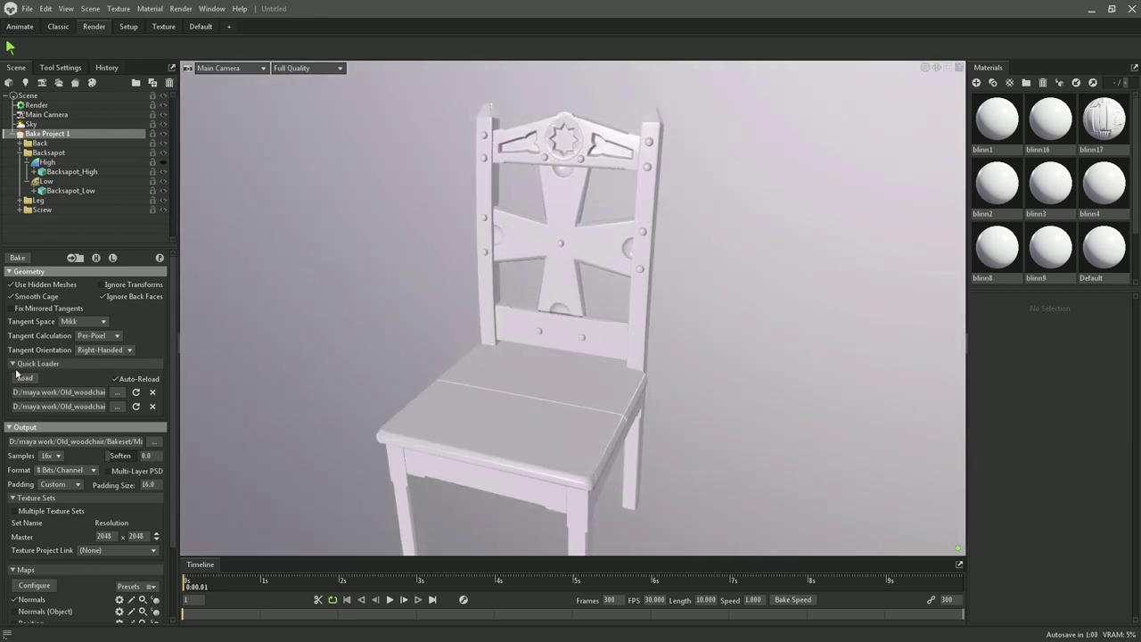
- Back in Maya, select the highpoly group and hide it
{"action": "key", "text": "super"}
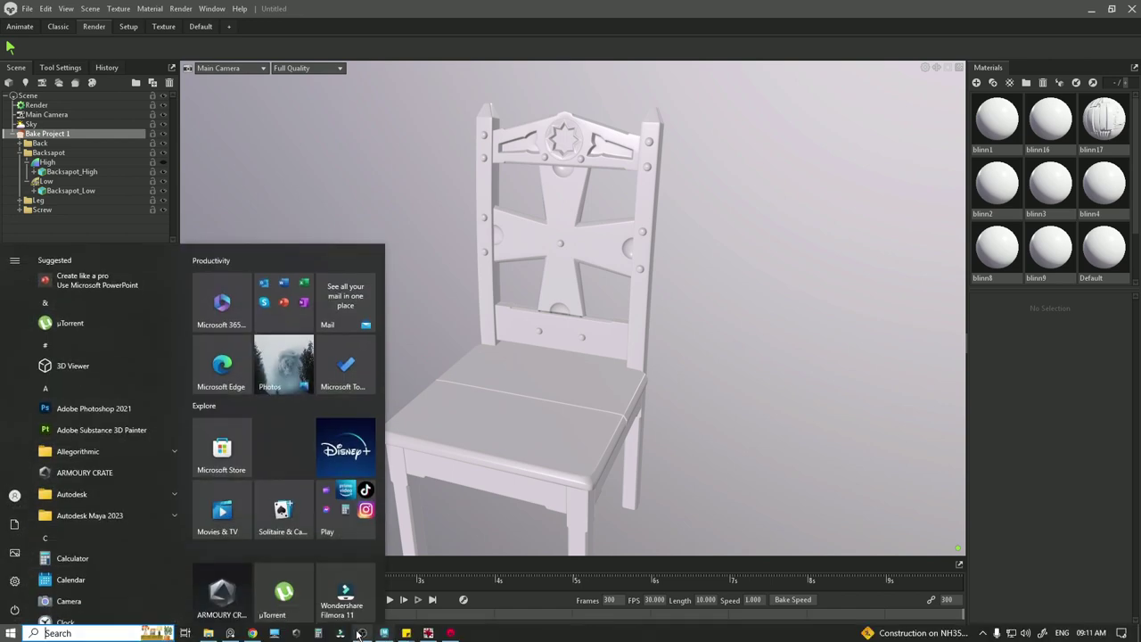
{"action": "left_click", "coordinate": [385, 633]}
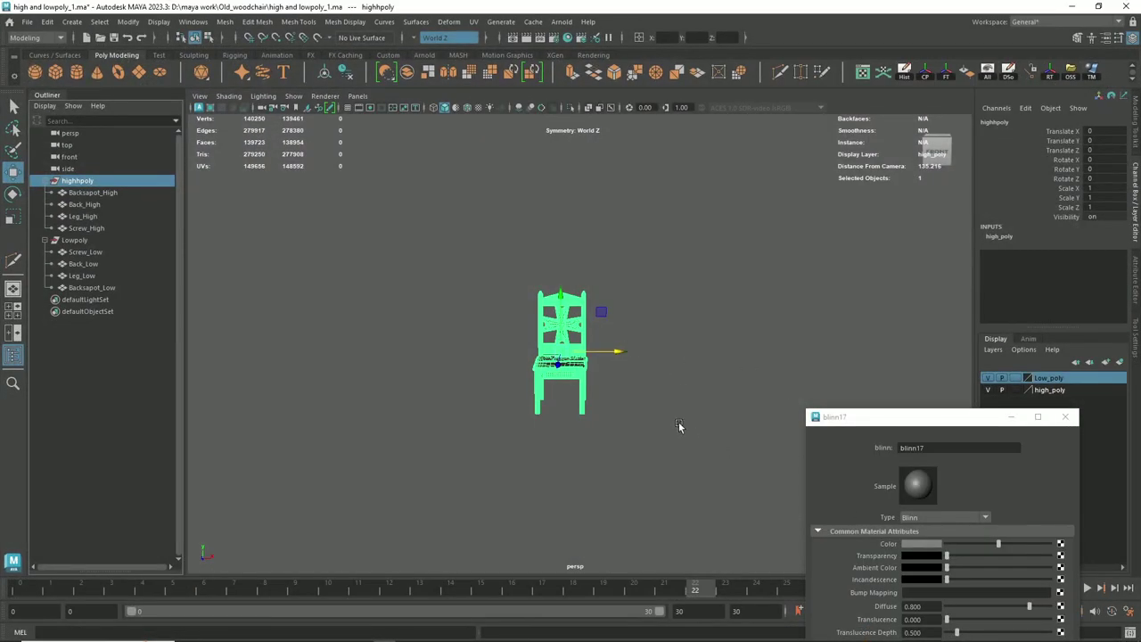
{"action": "left_click", "coordinate": [679, 422]}
{"action": "left_click", "coordinate": [83, 182]}
{"action": "key", "text": "ctrl+h"}
- Select Backsapot_Low and show its blinn17 material attributes
{"action": "left_click", "coordinate": [72, 242]}
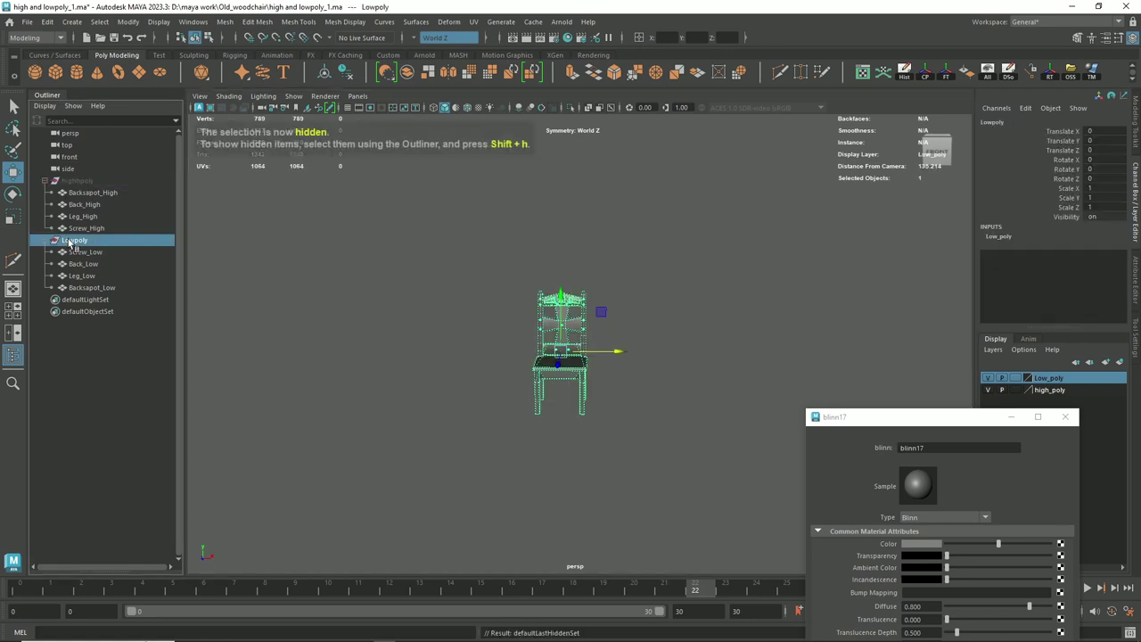
{"action": "left_click_drag", "start_coordinate": [849, 419], "coordinate": [741, 184]}
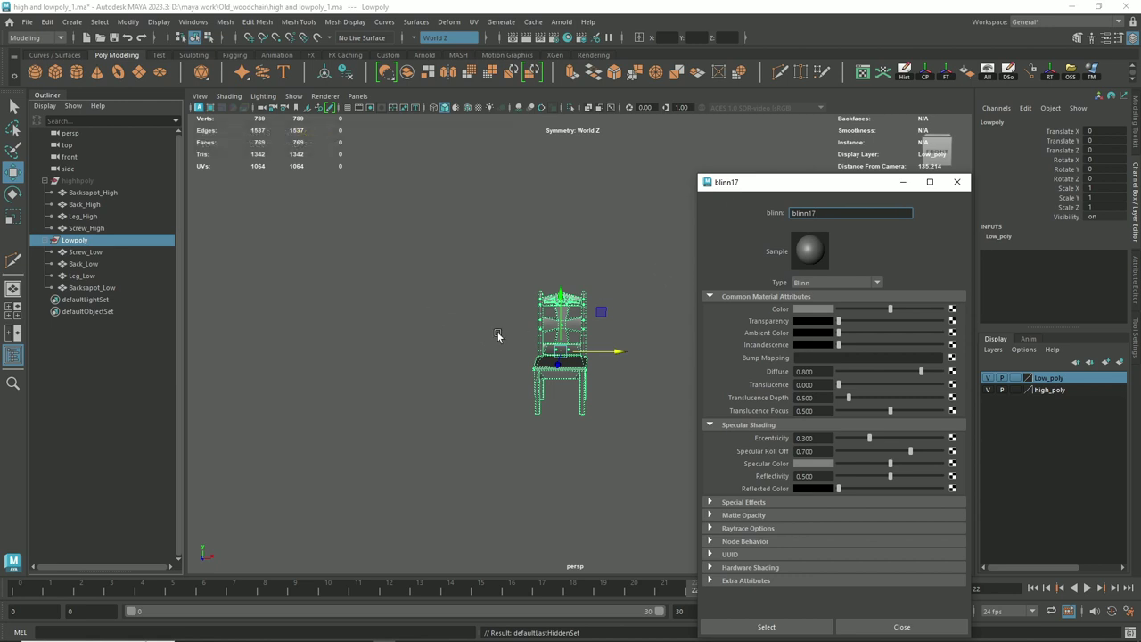
{"action": "left_click", "coordinate": [498, 335]}
{"action": "left_click", "coordinate": [560, 316]}
{"action": "right_click", "coordinate": [560, 303]}
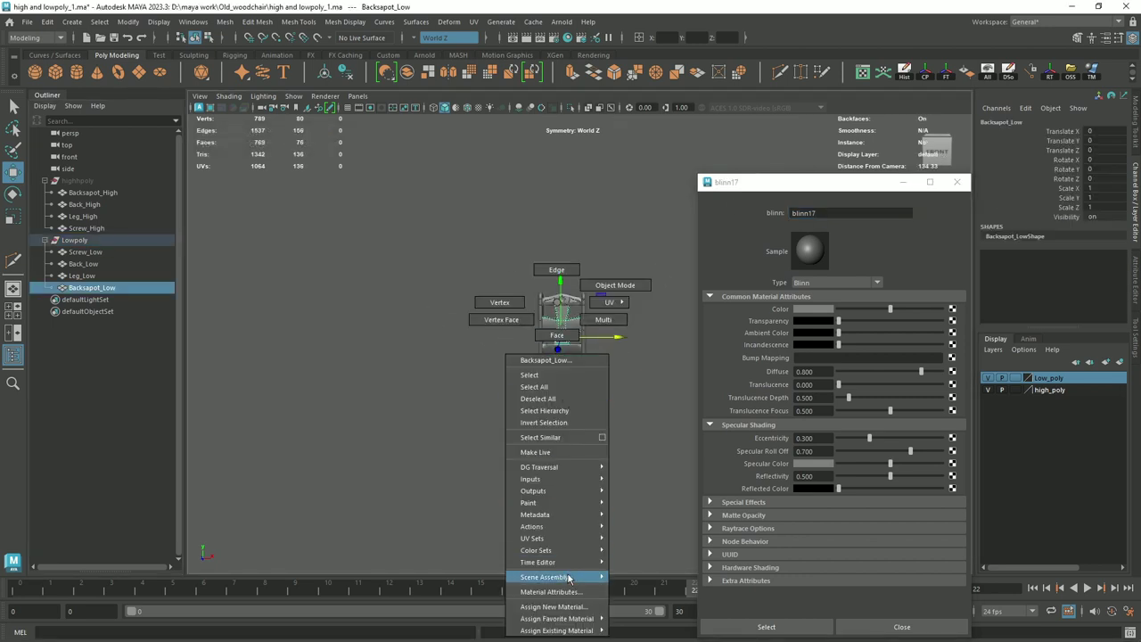
{"action": "left_click", "coordinate": [570, 592]}
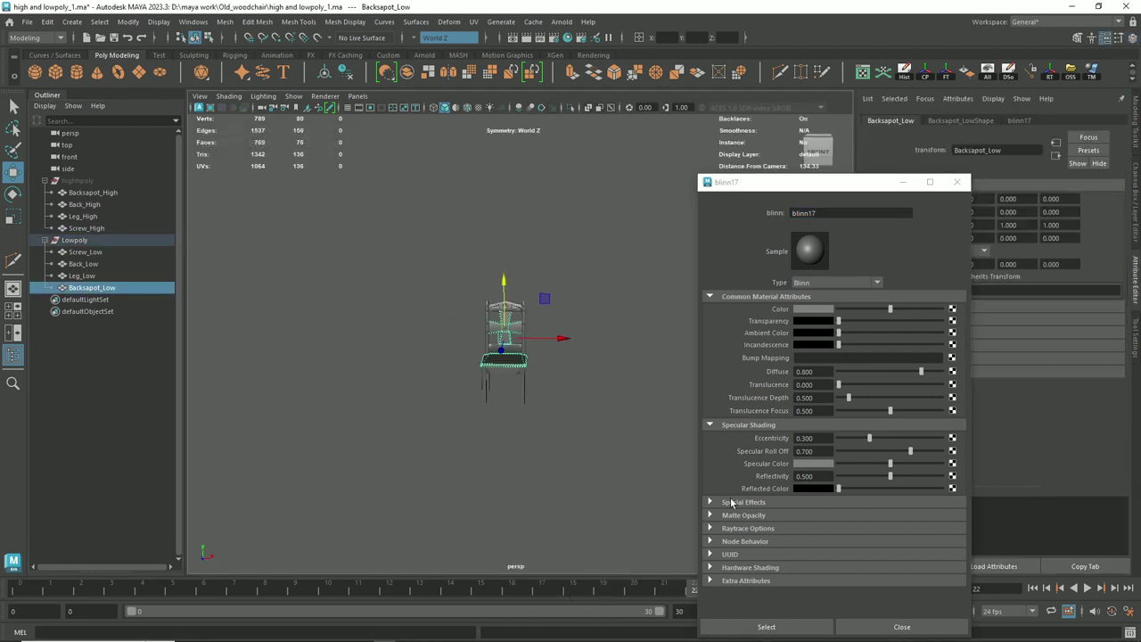
{"action": "right_click", "coordinate": [513, 364]}
{"action": "left_click", "coordinate": [519, 595]}
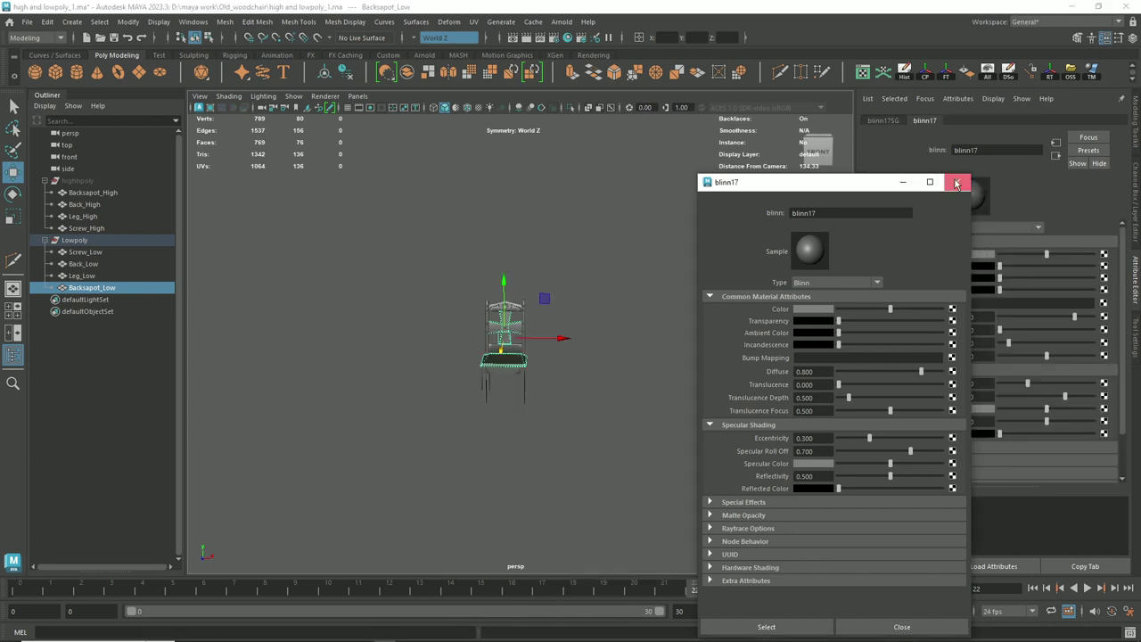
{"action": "mouse_move", "coordinate": [859, 187]}
{"action": "left_mouse_down"}
{"action": "mouse_move", "coordinate": [825, 255]}
{"action": "mouse_move", "coordinate": [749, 530]}
{"action": "left_mouse_up"}
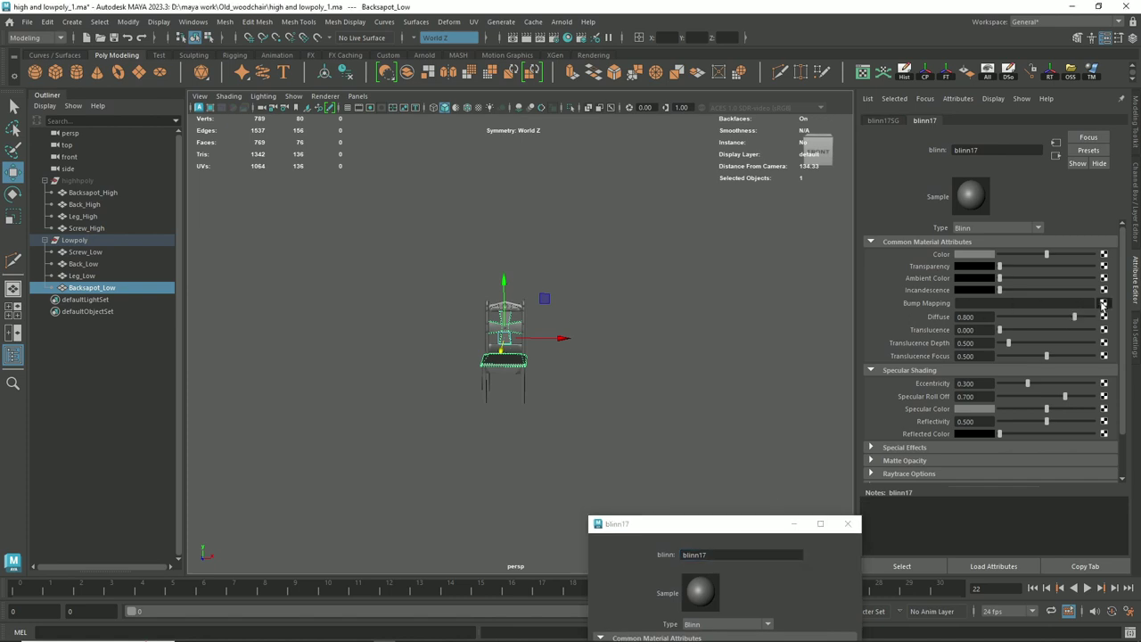
- Add a File texture to blinn17's bump, used as Tangent Space Normals
{"action": "left_click", "coordinate": [1104, 304]}
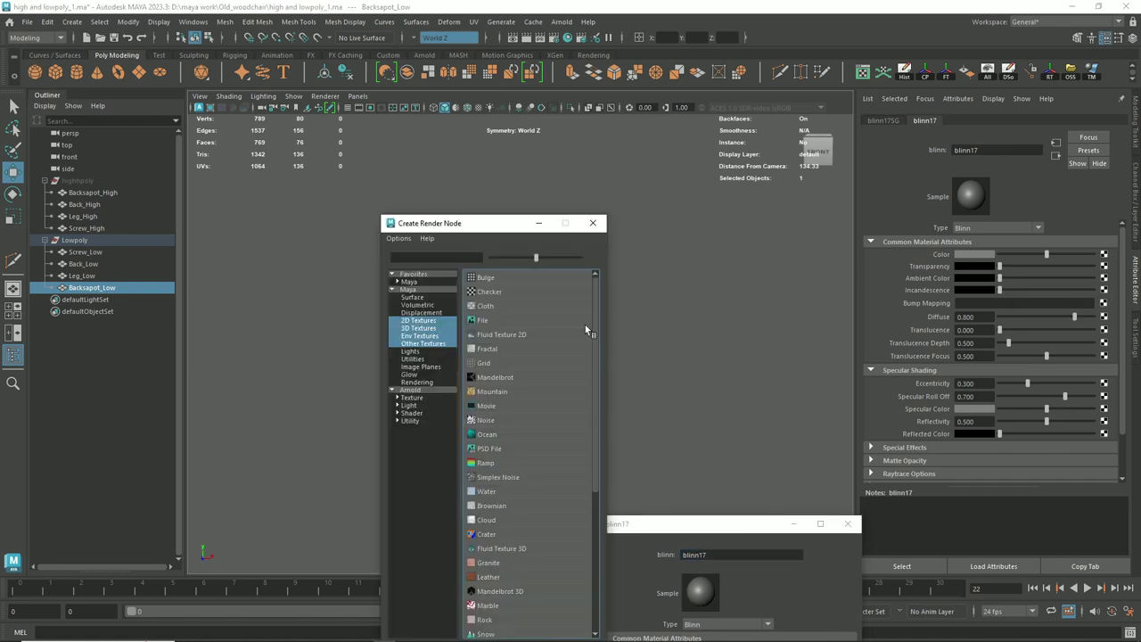
{"action": "left_click", "coordinate": [488, 323]}
{"action": "left_click", "coordinate": [1004, 268]}
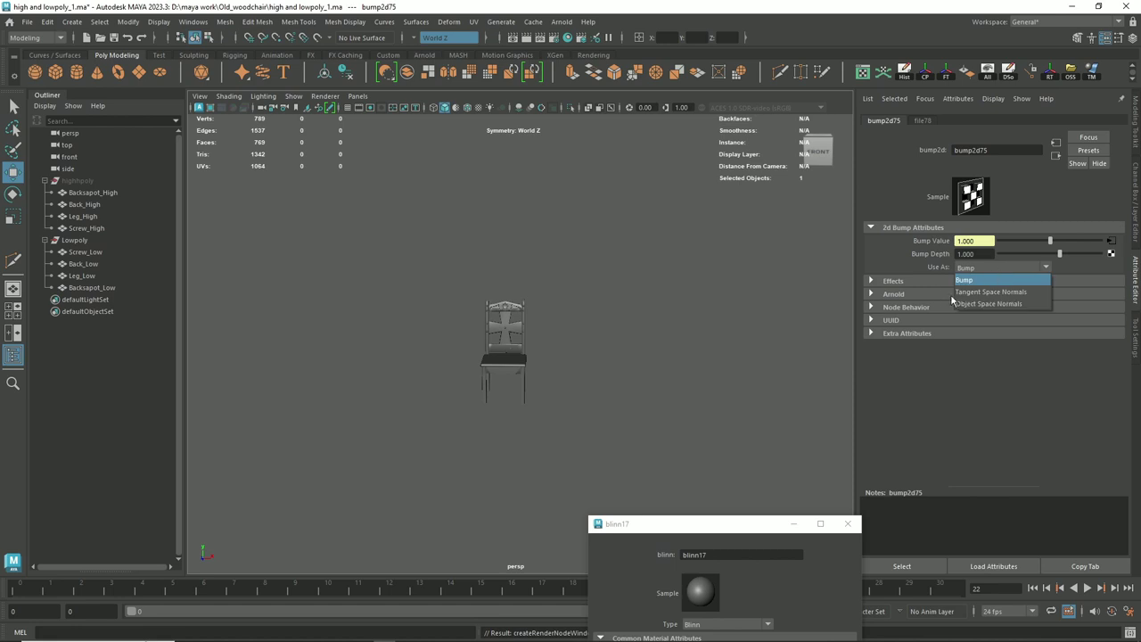
{"action": "left_click", "coordinate": [990, 300]}
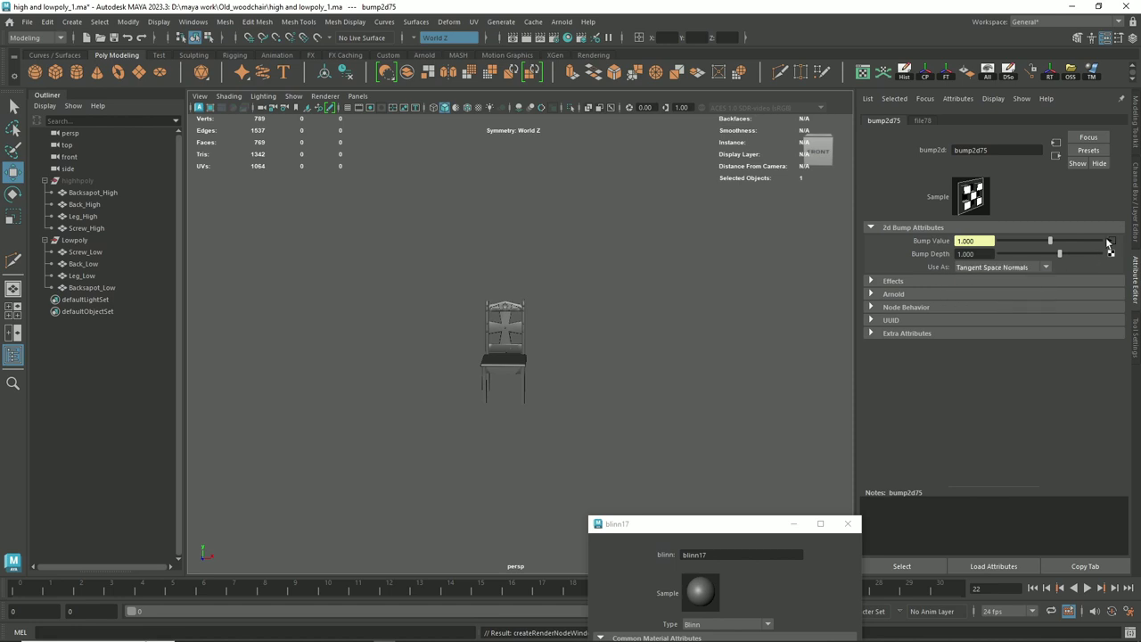
- Load Old_woodchair_normal.tga from the Map folder into the file texture
{"action": "left_click", "coordinate": [1111, 240]}
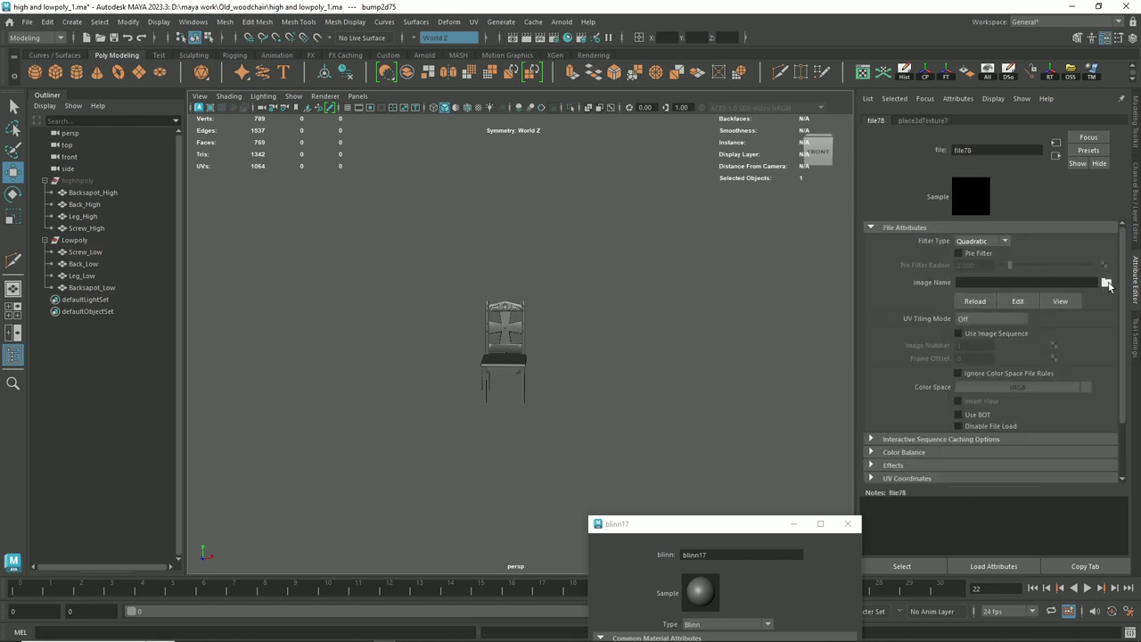
{"action": "left_click", "coordinate": [1107, 282]}
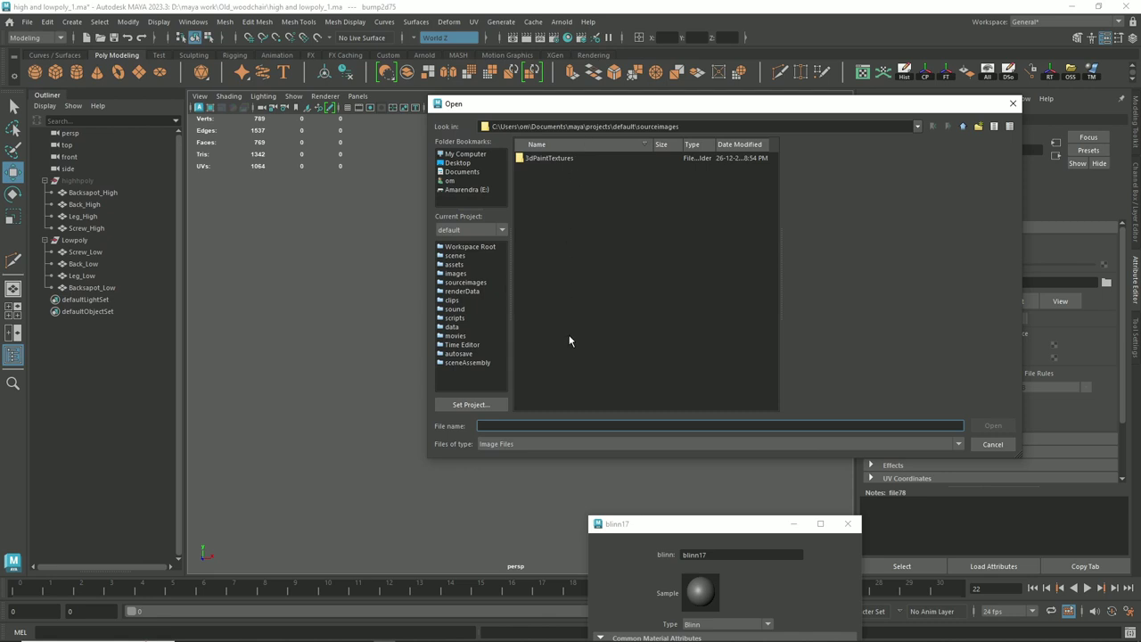
{"action": "type", "text": "D:\\maya work\\Old_woodchair\\Bakeset\\Map"}
{"action": "key", "text": "Return"}
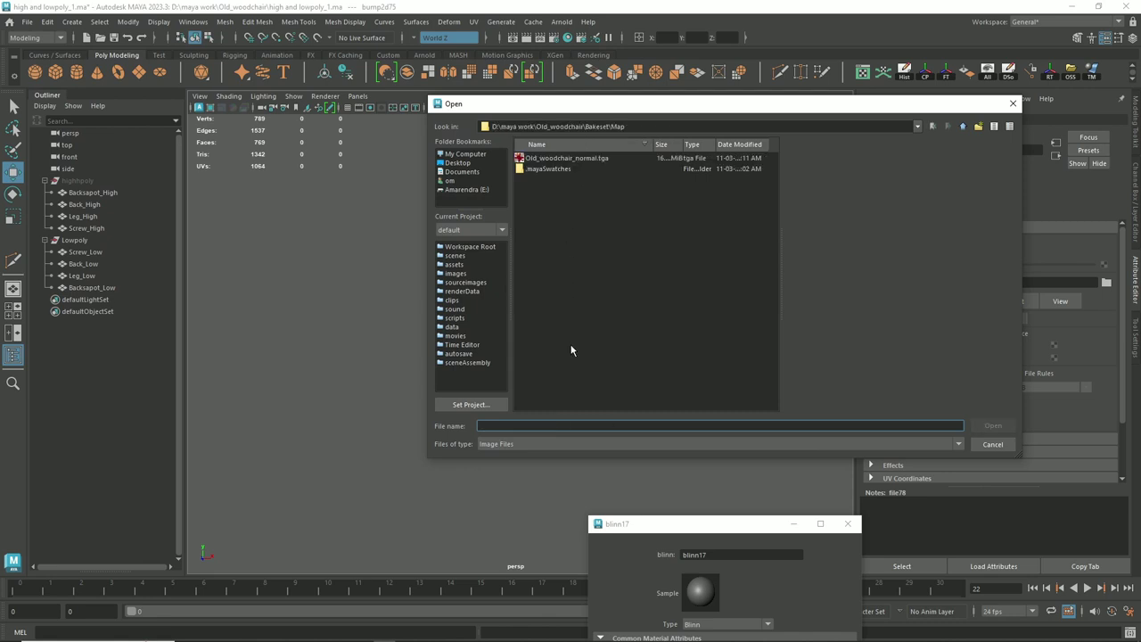
{"action": "left_click", "coordinate": [587, 158]}
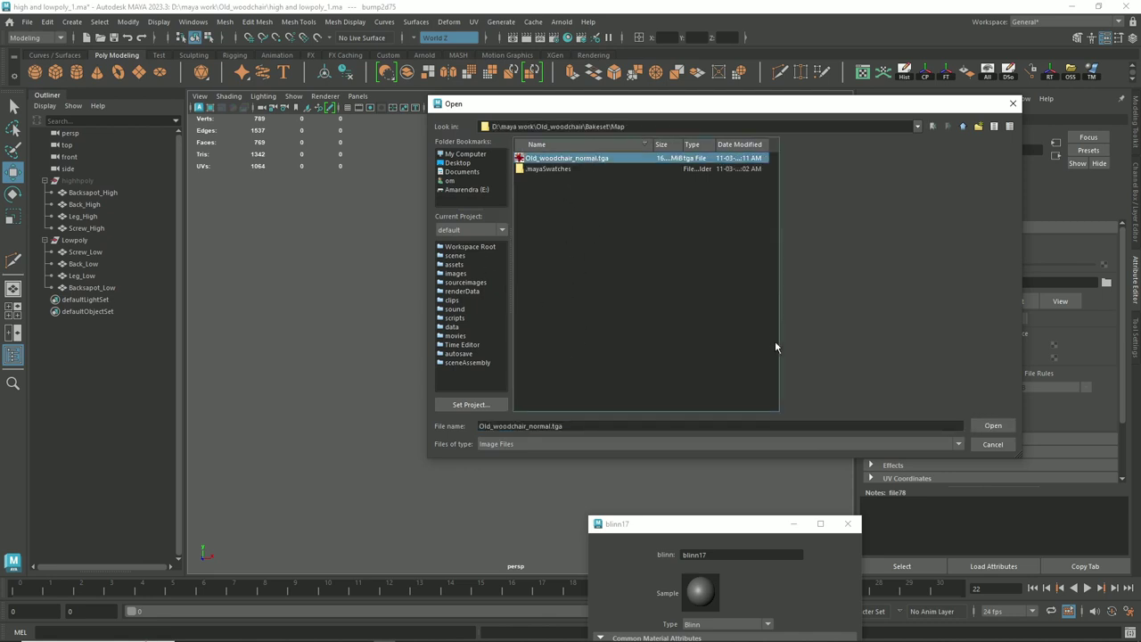
{"action": "left_click", "coordinate": [993, 426]}
- Show textures in the viewport and adjust the lighting to view the normal map on the chair
{"action": "scroll", "coordinate": [476, 298], "scroll_direction": "up", "scroll_amount": 5}
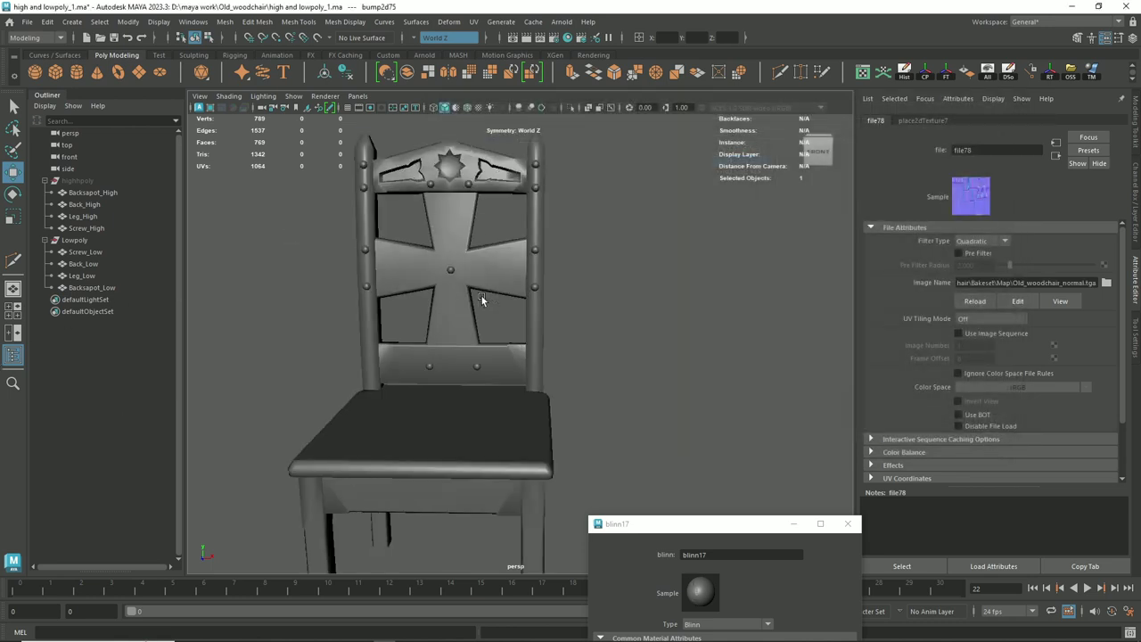
{"action": "scroll", "coordinate": [535, 298], "scroll_direction": "down", "scroll_amount": 2}
{"action": "left_click_drag", "start_coordinate": [554, 279], "coordinate": [537, 288], "text": "alt"}
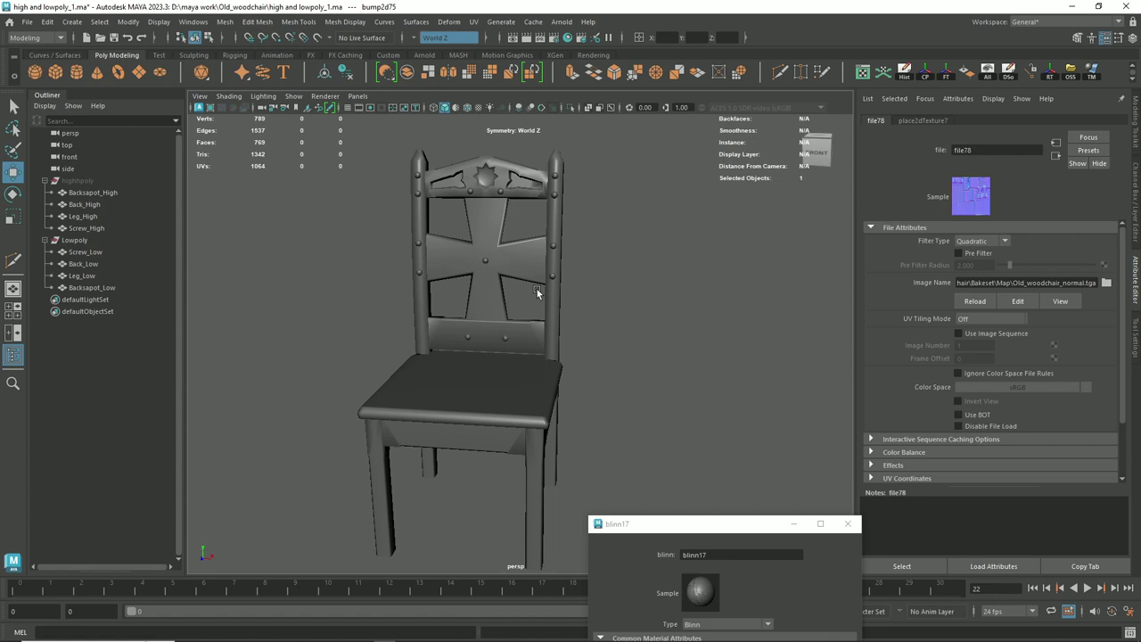
{"action": "key", "text": "6"}
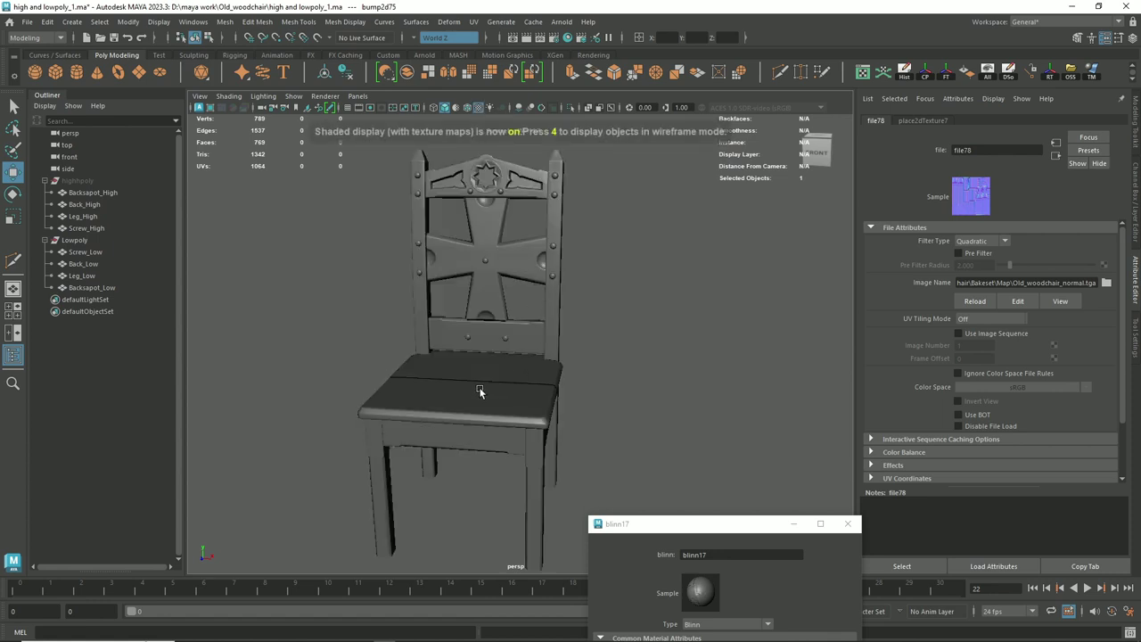
{"action": "mouse_move", "coordinate": [626, 406]}
{"action": "left_mouse_down", "text": "alt"}
{"action": "mouse_move", "coordinate": [532, 395]}
{"action": "mouse_move", "coordinate": [556, 326]}
{"action": "mouse_move", "coordinate": [639, 400]}
{"action": "left_mouse_up", "text": "alt"}
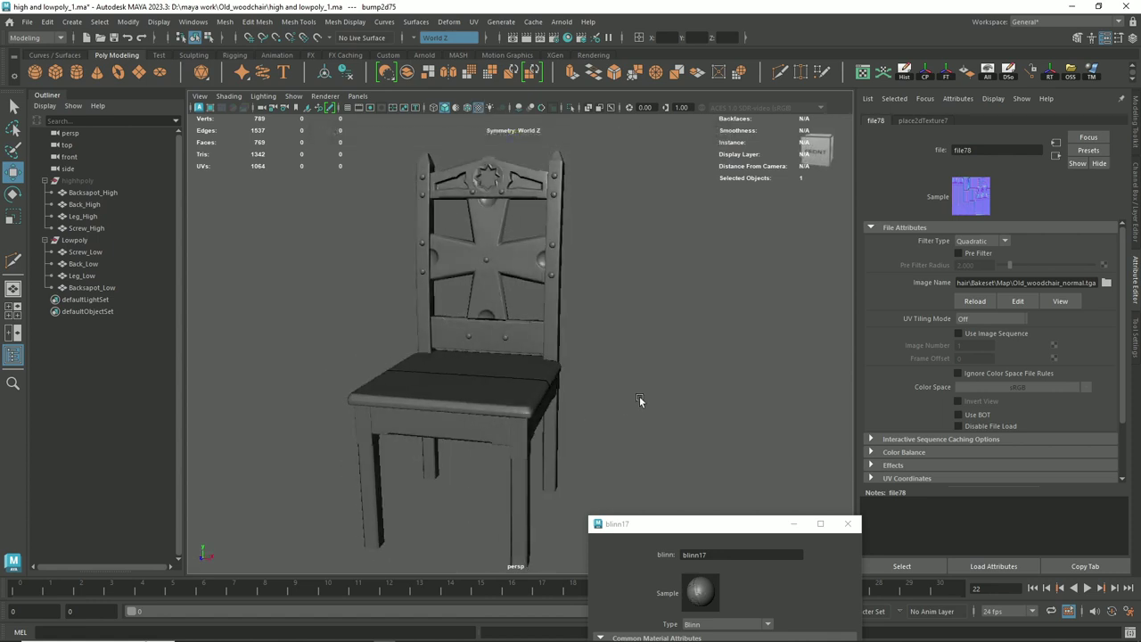
{"action": "left_click", "coordinate": [478, 107]}
{"action": "left_click", "coordinate": [478, 108]}
- Zoom in on the chair seat's detail, then select the whole Lowpoly group
{"action": "left_click_drag", "start_coordinate": [551, 415], "coordinate": [531, 441], "text": "alt"}
{"action": "scroll", "coordinate": [510, 397], "scroll_direction": "up", "scroll_amount": 5}
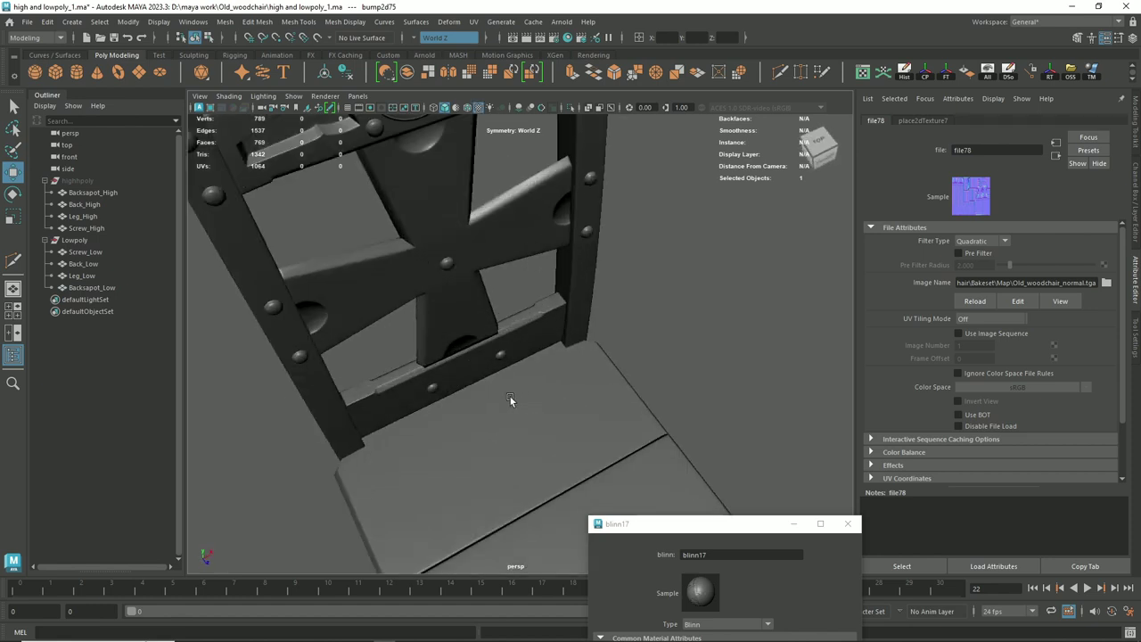
{"action": "mouse_move", "coordinate": [510, 397]}
{"action": "left_mouse_down", "text": "alt"}
{"action": "mouse_move", "coordinate": [593, 296]}
{"action": "mouse_move", "coordinate": [511, 310]}
{"action": "mouse_move", "coordinate": [625, 303]}
{"action": "mouse_move", "coordinate": [501, 368]}
{"action": "mouse_move", "coordinate": [586, 380]}
{"action": "mouse_move", "coordinate": [579, 417]}
{"action": "mouse_move", "coordinate": [479, 362]}
{"action": "mouse_move", "coordinate": [479, 339]}
{"action": "mouse_move", "coordinate": [441, 349]}
{"action": "mouse_move", "coordinate": [607, 381]}
{"action": "mouse_move", "coordinate": [547, 357]}
{"action": "mouse_move", "coordinate": [598, 331]}
{"action": "left_mouse_up", "text": "alt"}
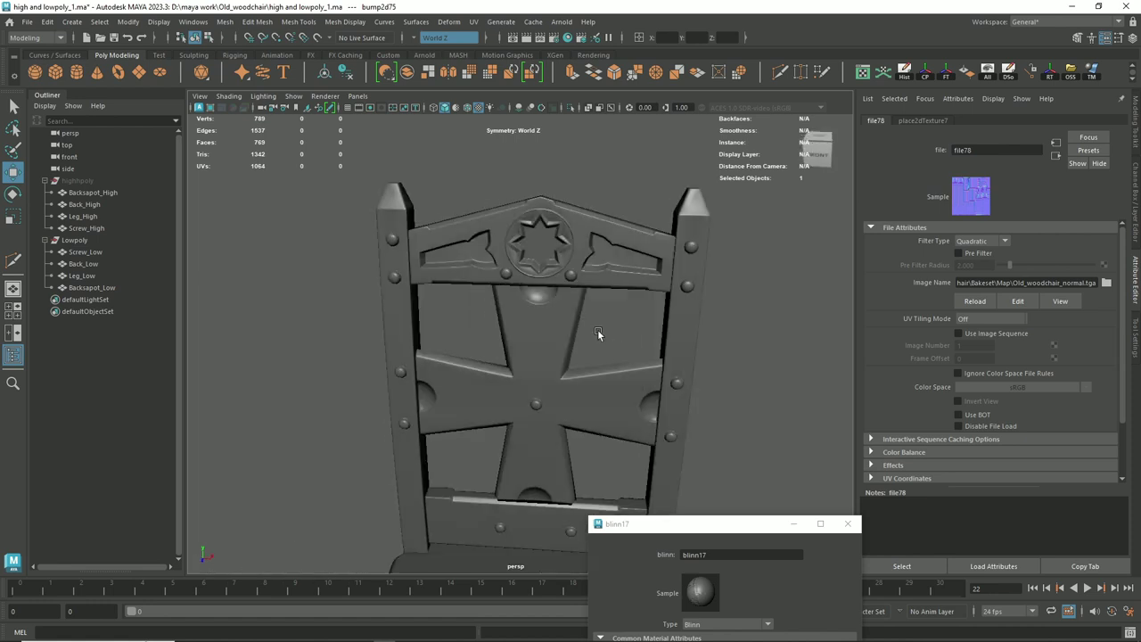
{"action": "left_click", "coordinate": [76, 242]}
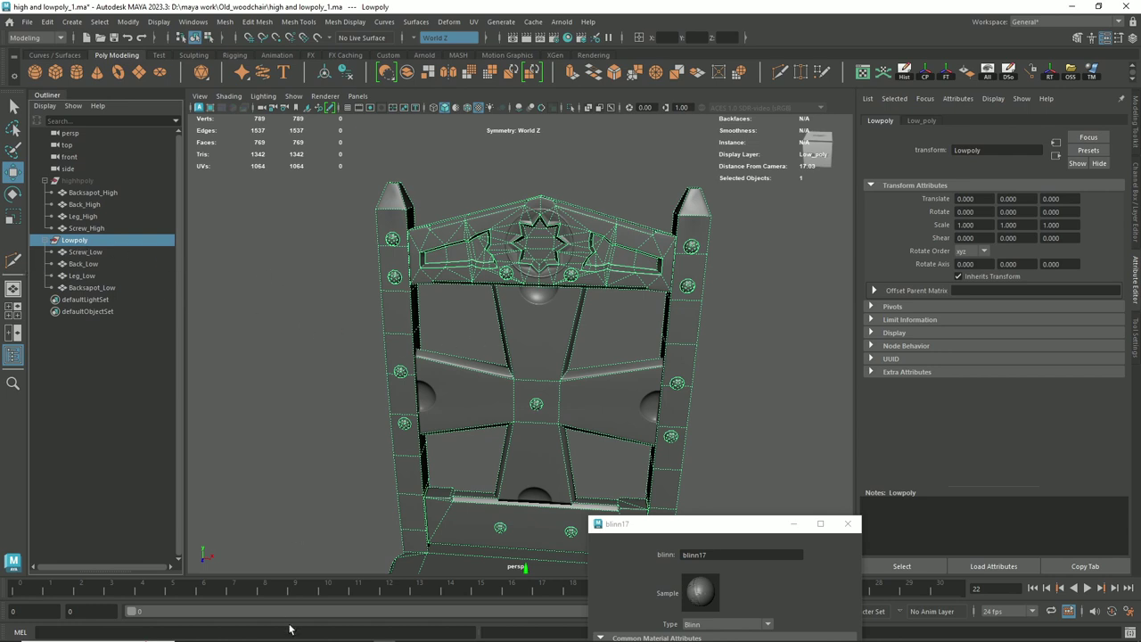
{"action": "key", "text": "super"}
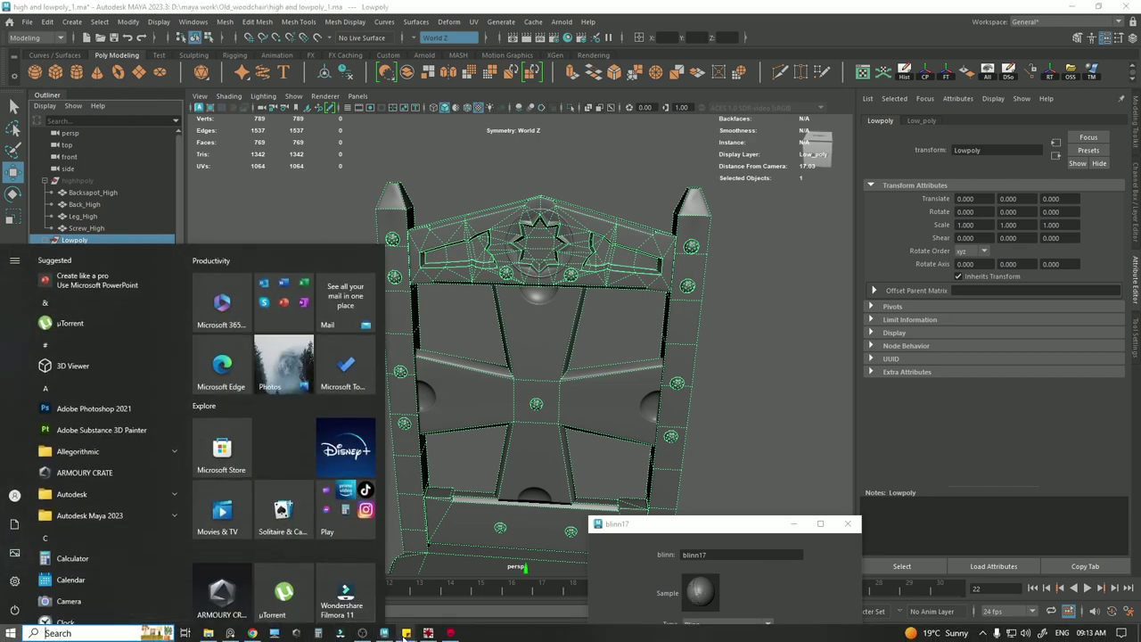
- Back in Toolbag, turn off Quick Loader Auto-Reload and open the Configure Maps window
{"action": "left_click", "coordinate": [428, 634]}
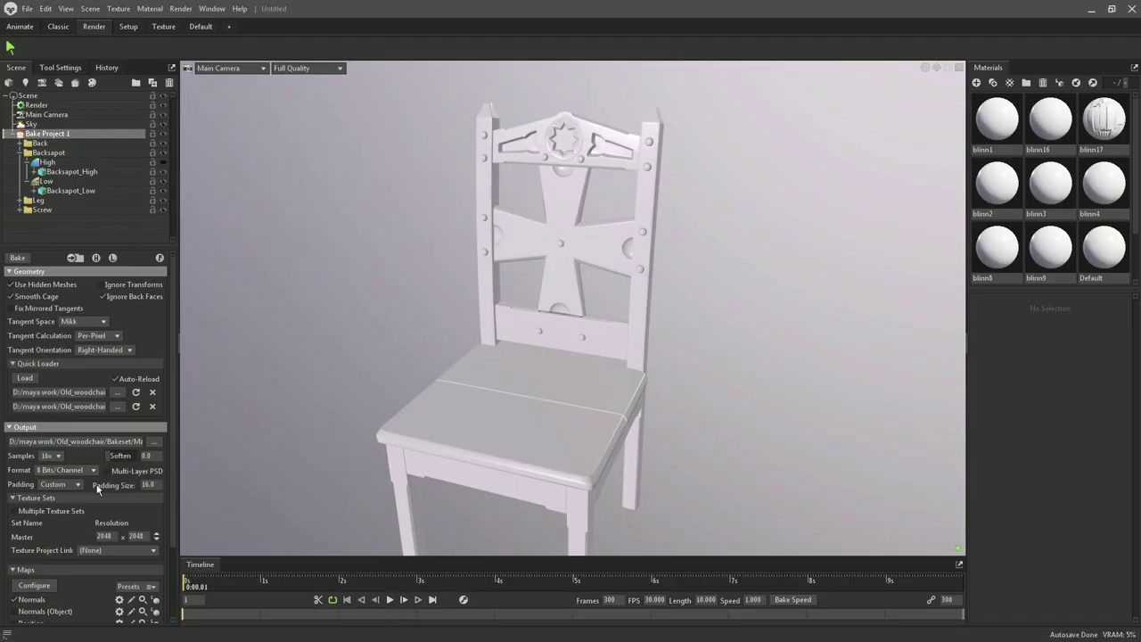
{"action": "mouse_move", "coordinate": [69, 407]}
{"action": "left_mouse_down"}
{"action": "mouse_move", "coordinate": [138, 409]}
{"action": "mouse_move", "coordinate": [118, 390]}
{"action": "mouse_move", "coordinate": [125, 397]}
{"action": "left_mouse_up"}
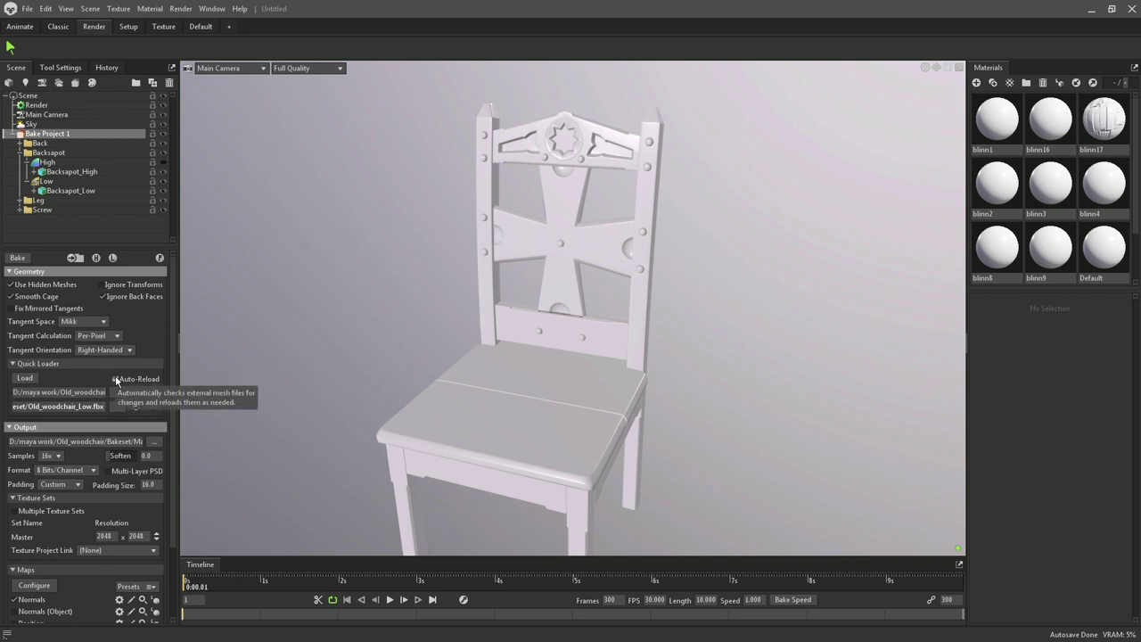
{"action": "left_click", "coordinate": [116, 381]}
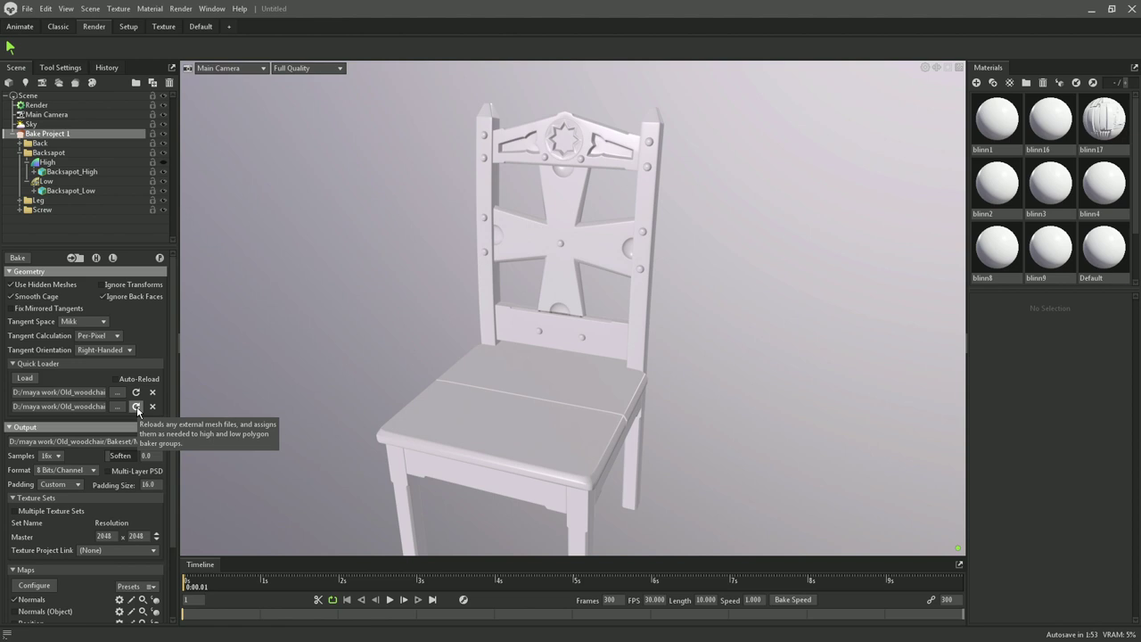
{"action": "scroll", "coordinate": [63, 560], "scroll_direction": "down", "scroll_amount": 2}
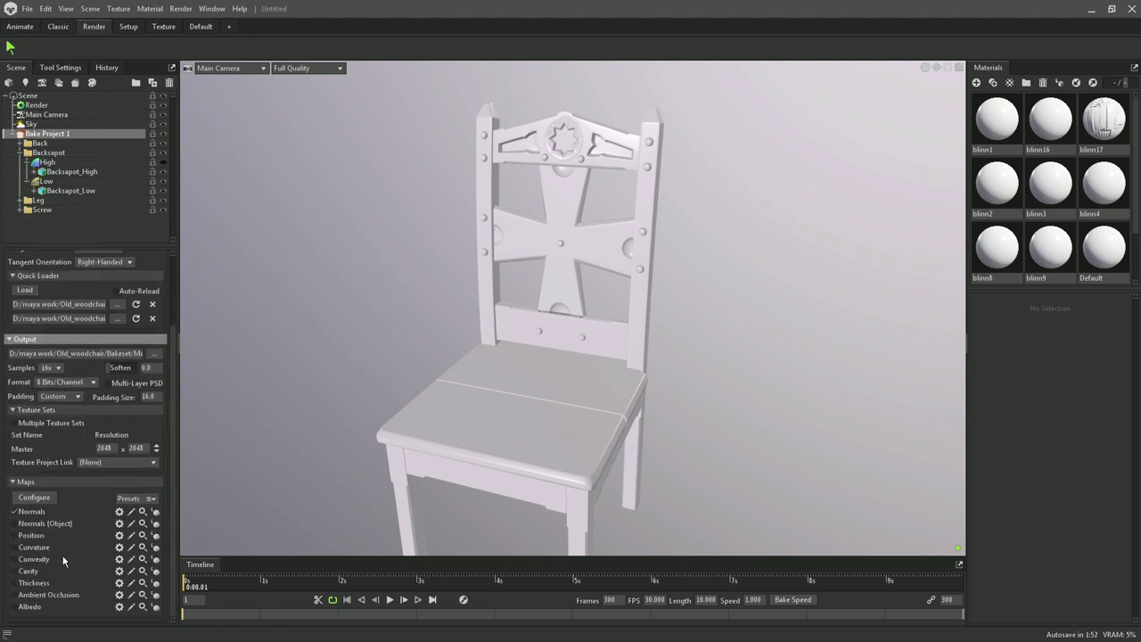
{"action": "left_click", "coordinate": [41, 499]}
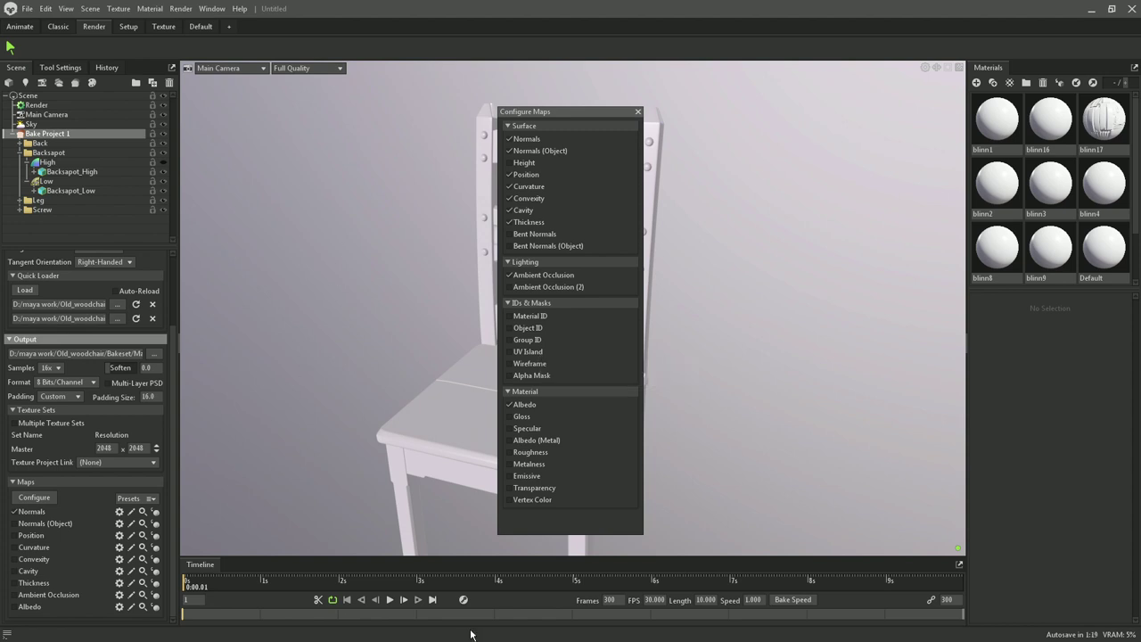
{"action": "key", "text": "super"}
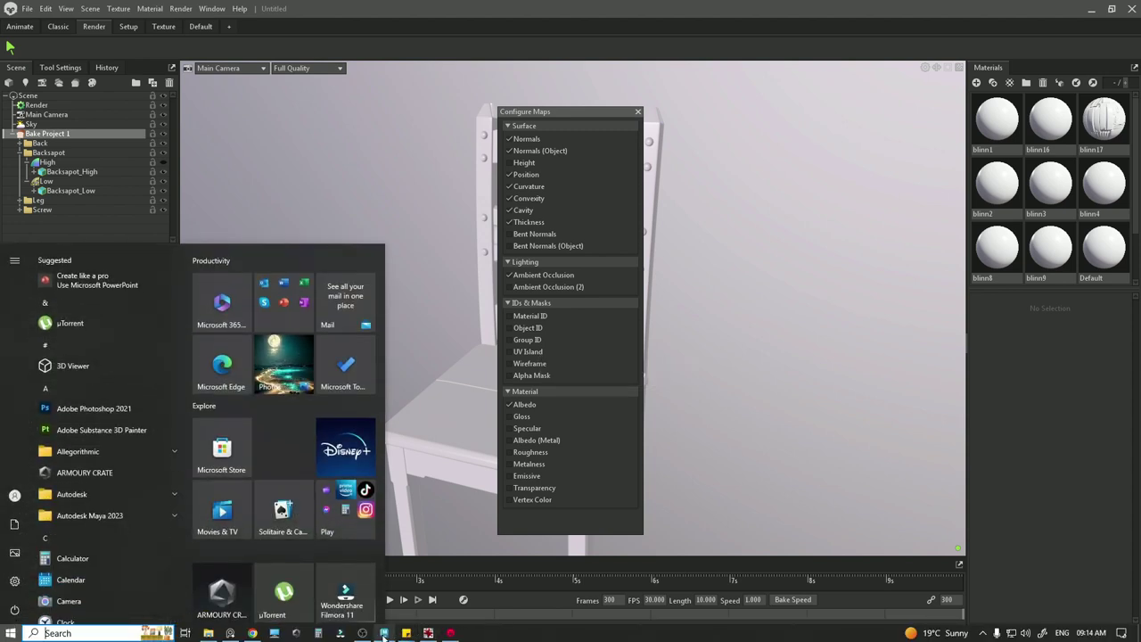
{"action": "left_click", "coordinate": [428, 633]}
{"action": "scroll", "coordinate": [557, 371], "scroll_direction": "down", "scroll_amount": 5}
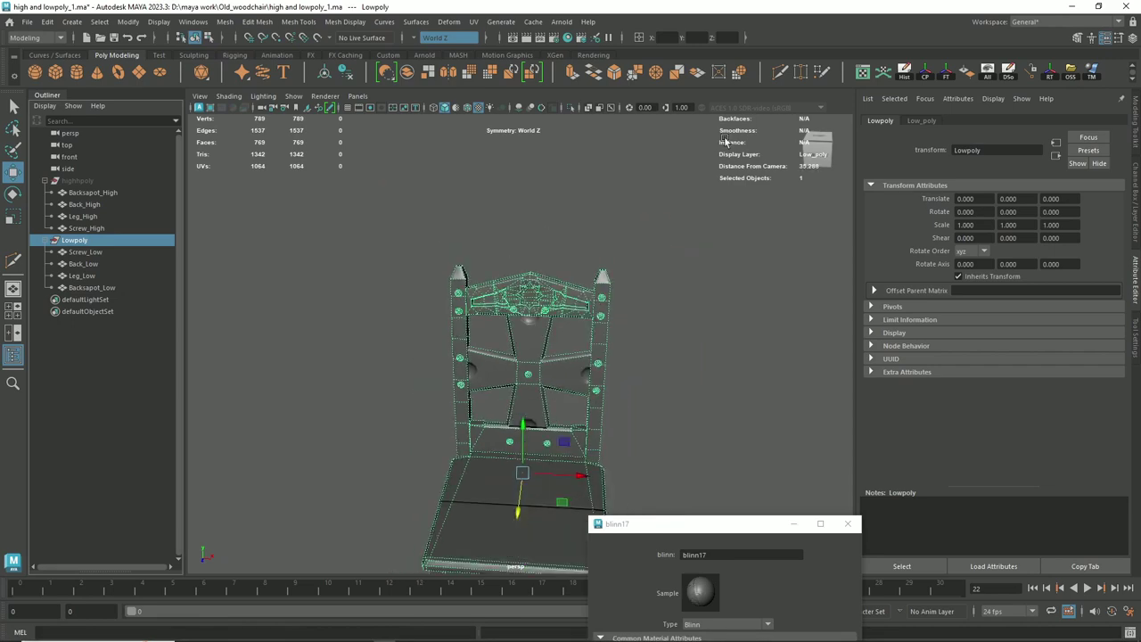
{"action": "left_click", "coordinate": [882, 74]}
{"action": "double_click", "coordinate": [726, 472]}
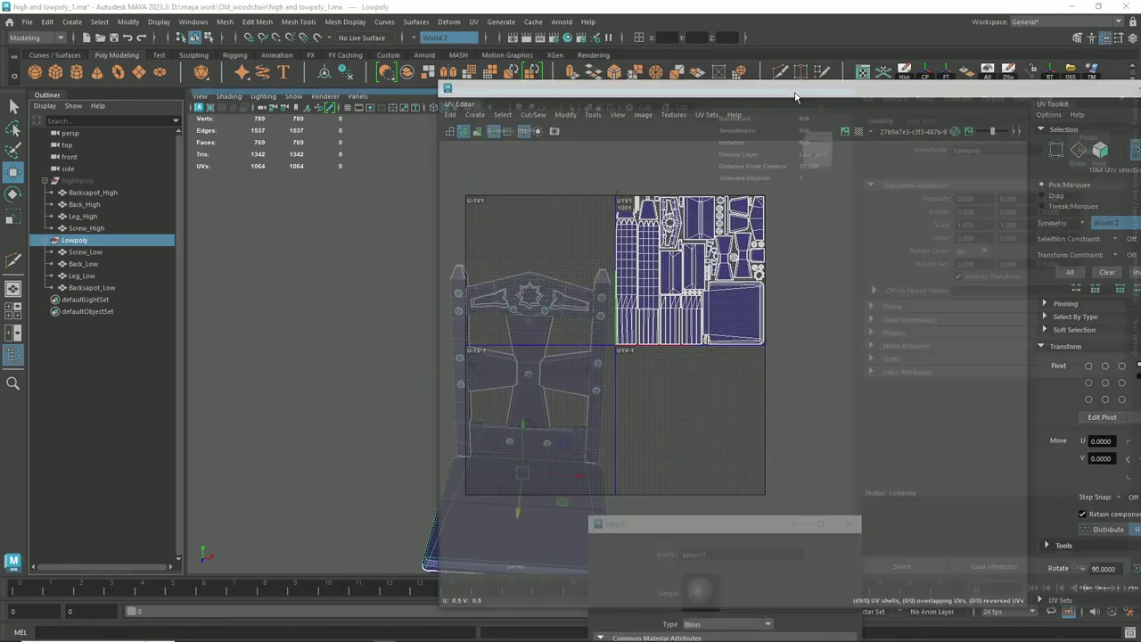
{"action": "scroll", "coordinate": [773, 373], "scroll_direction": "up", "scroll_amount": 2}
{"action": "left_click_drag", "start_coordinate": [785, 304], "coordinate": [802, 453]}
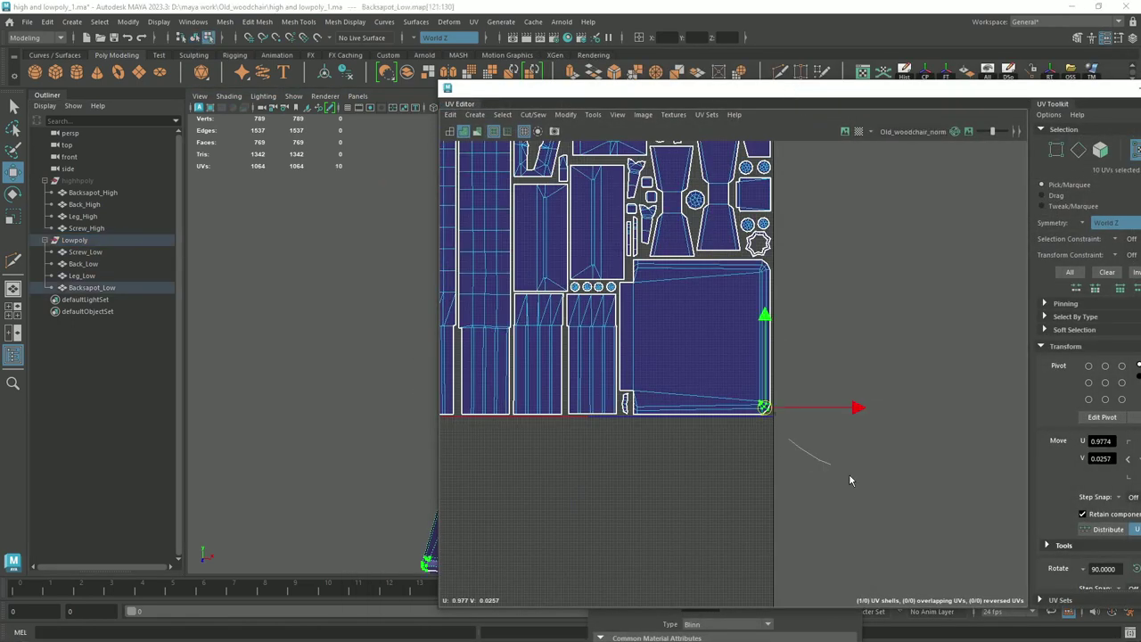
{"action": "left_click_drag", "start_coordinate": [615, 411], "coordinate": [641, 250], "text": "shift"}
{"action": "scroll", "coordinate": [694, 302], "scroll_direction": "up", "scroll_amount": 2}
{"action": "scroll", "coordinate": [694, 302], "scroll_direction": "up", "scroll_amount": 2}
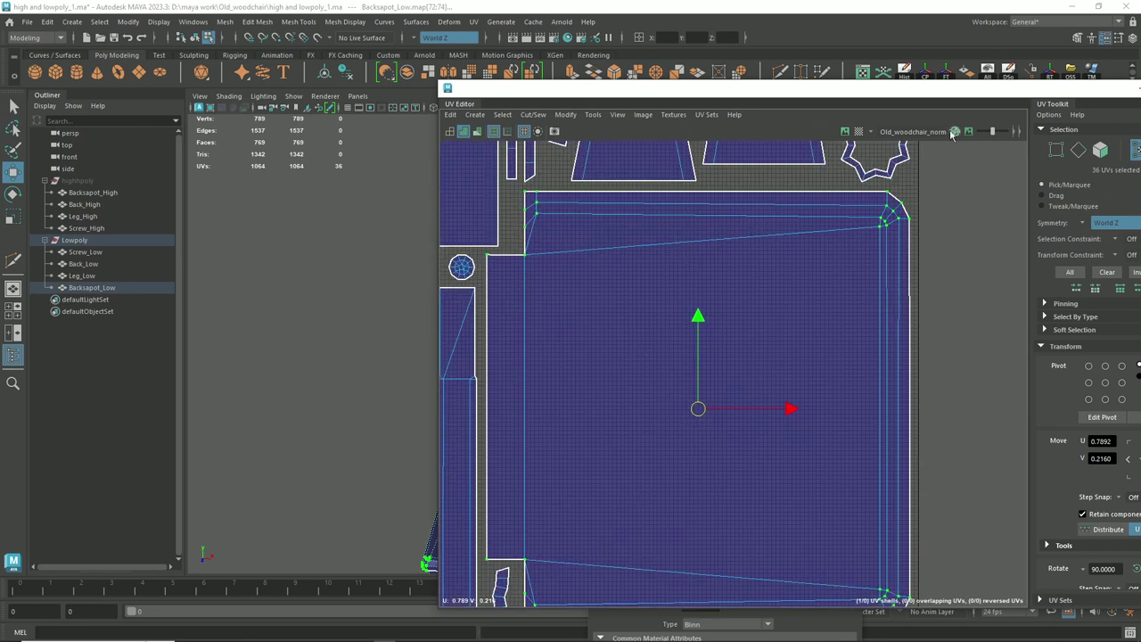
{"action": "key", "text": "super"}
{"action": "left_click", "coordinate": [462, 631]}
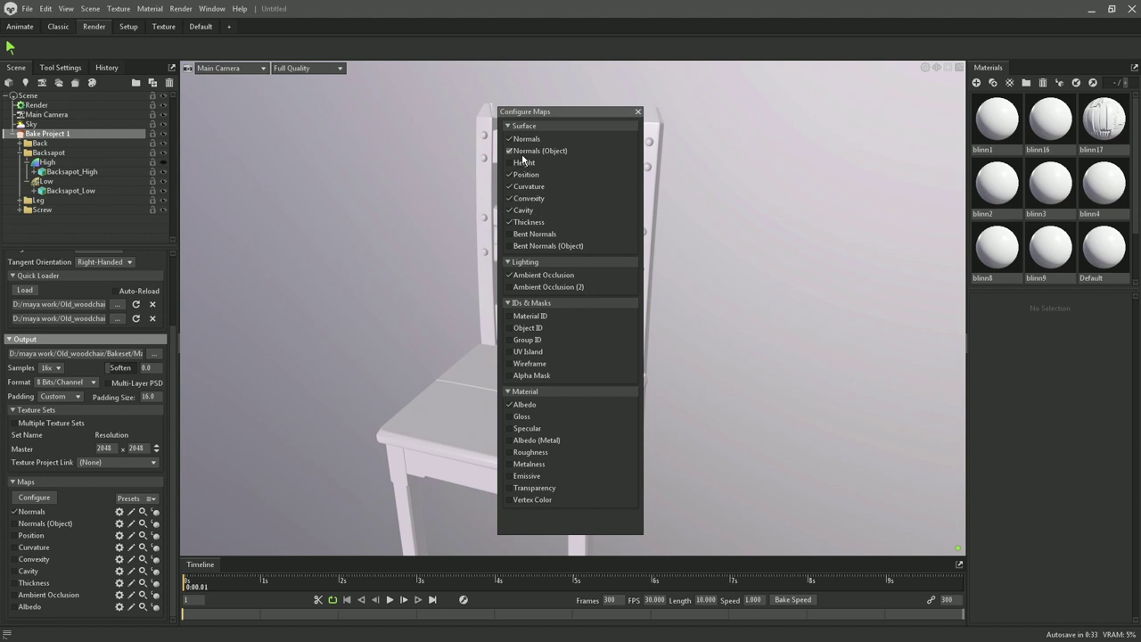
- Save the current bake settings as a preset named bake_presets on the Desktop
{"action": "left_click", "coordinate": [638, 111]}
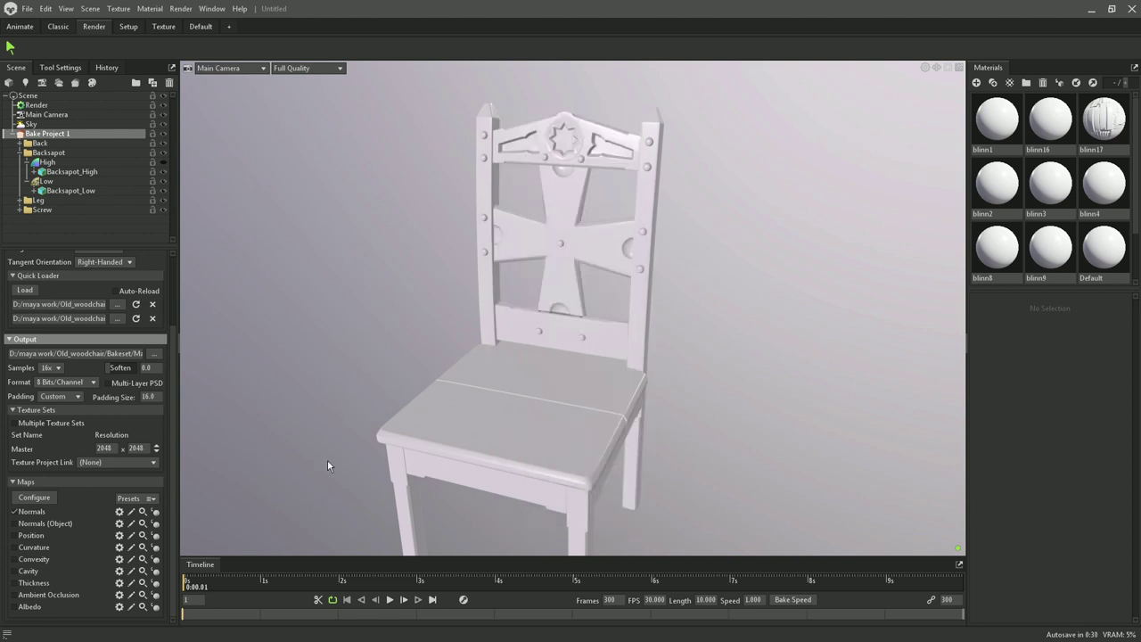
{"action": "left_click", "coordinate": [146, 499]}
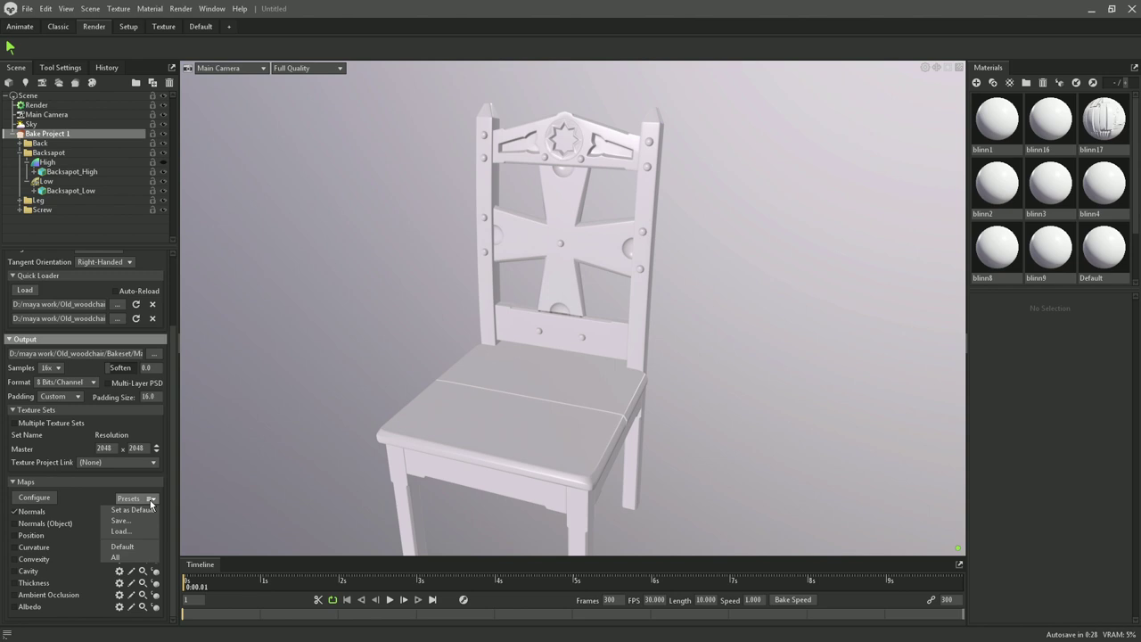
{"action": "left_click", "coordinate": [120, 520]}
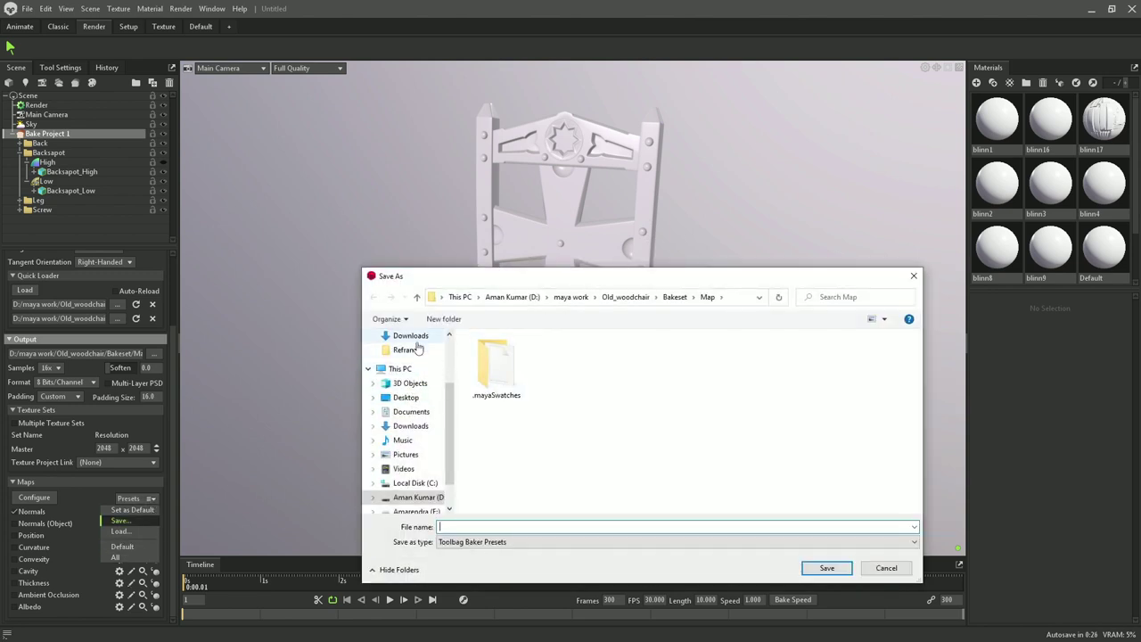
{"action": "scroll", "coordinate": [412, 383], "scroll_direction": "up", "scroll_amount": 2}
{"action": "scroll", "coordinate": [413, 477], "scroll_direction": "down", "scroll_amount": 1}
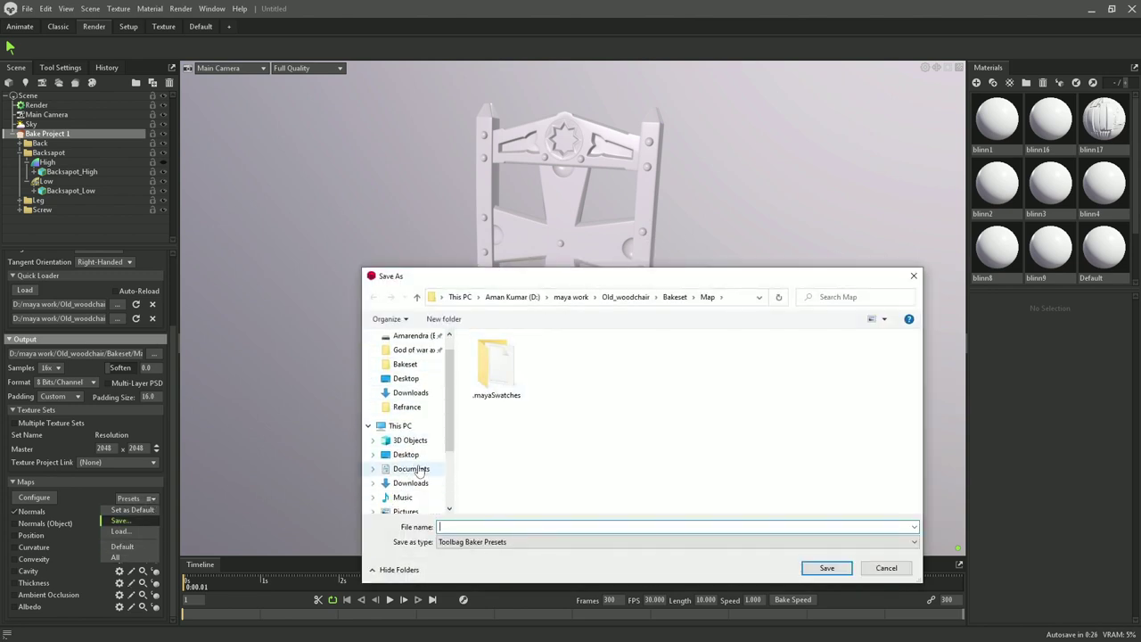
{"action": "left_click", "coordinate": [405, 454]}
{"action": "type", "text": "bake_presets"}
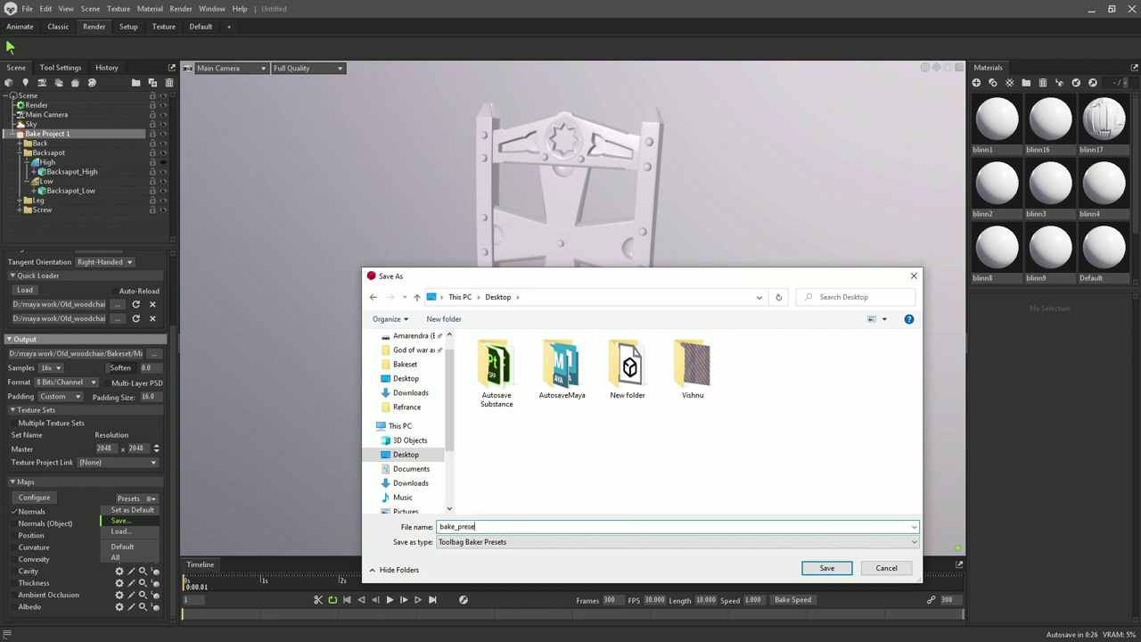
{"action": "left_click", "coordinate": [827, 568]}
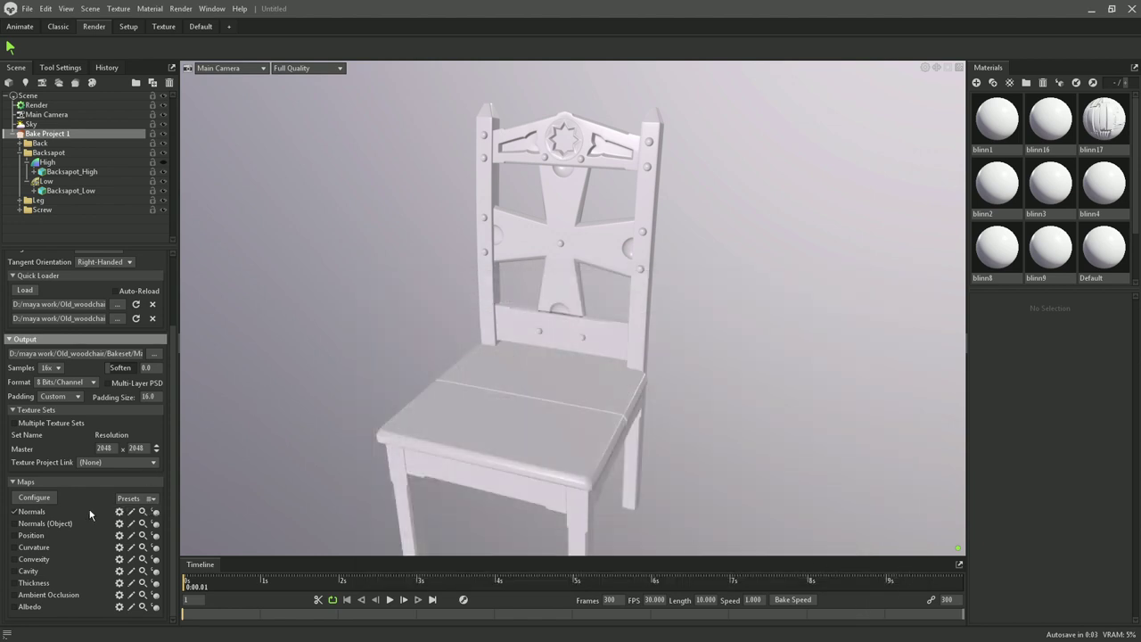
- Load the bake_presets.tbbake preset
{"action": "left_click", "coordinate": [149, 498]}
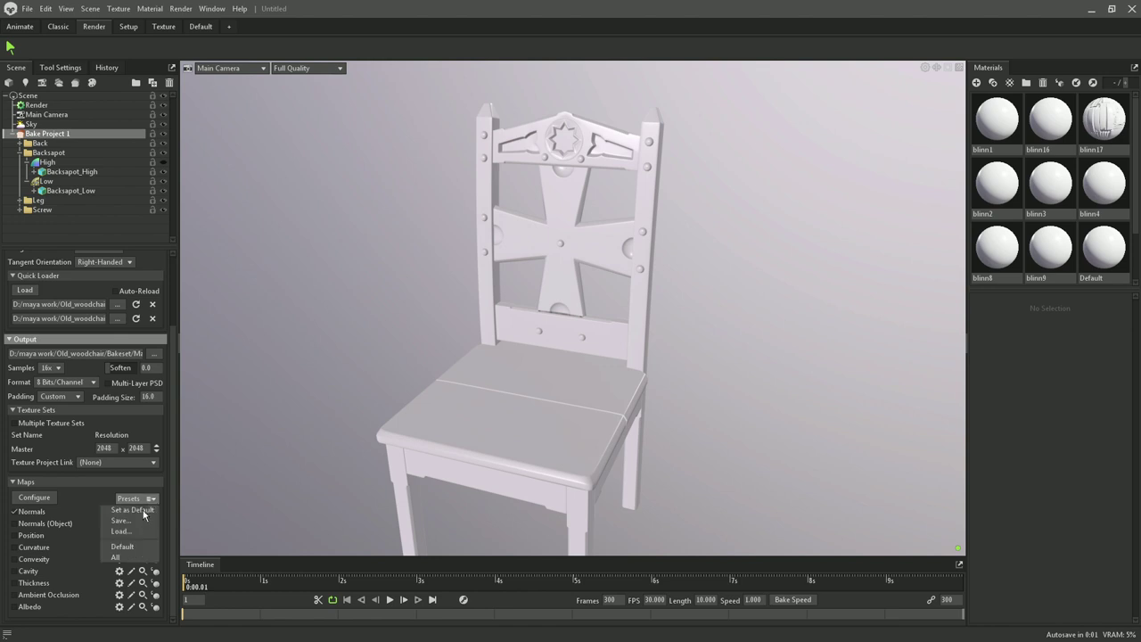
{"action": "left_click", "coordinate": [132, 530]}
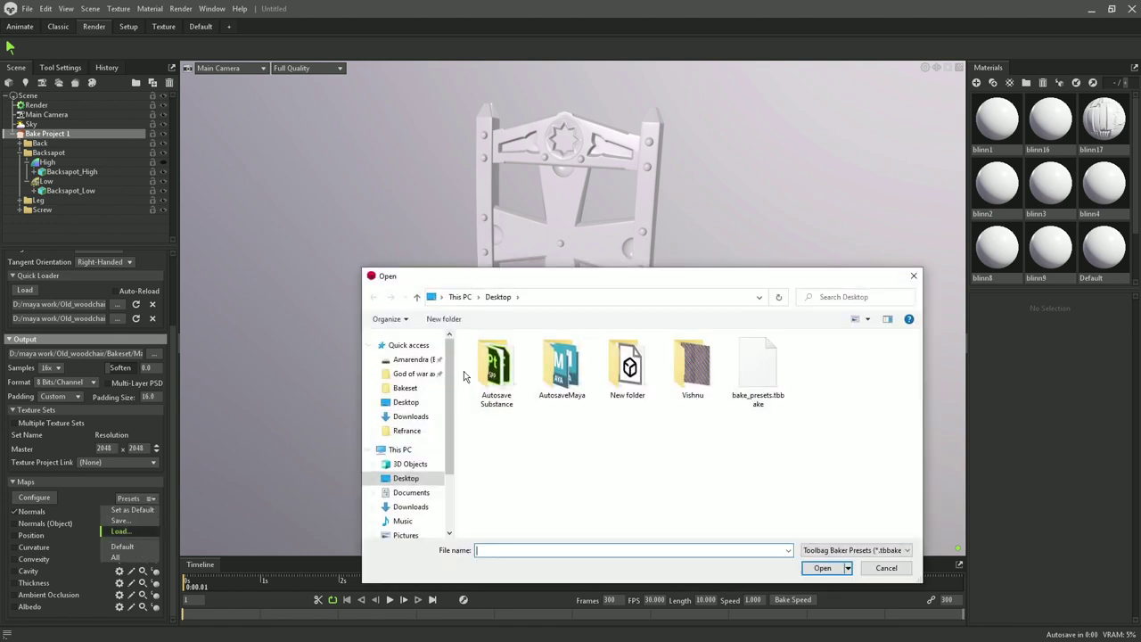
{"action": "left_click", "coordinate": [772, 373]}
{"action": "left_click", "coordinate": [815, 568]}
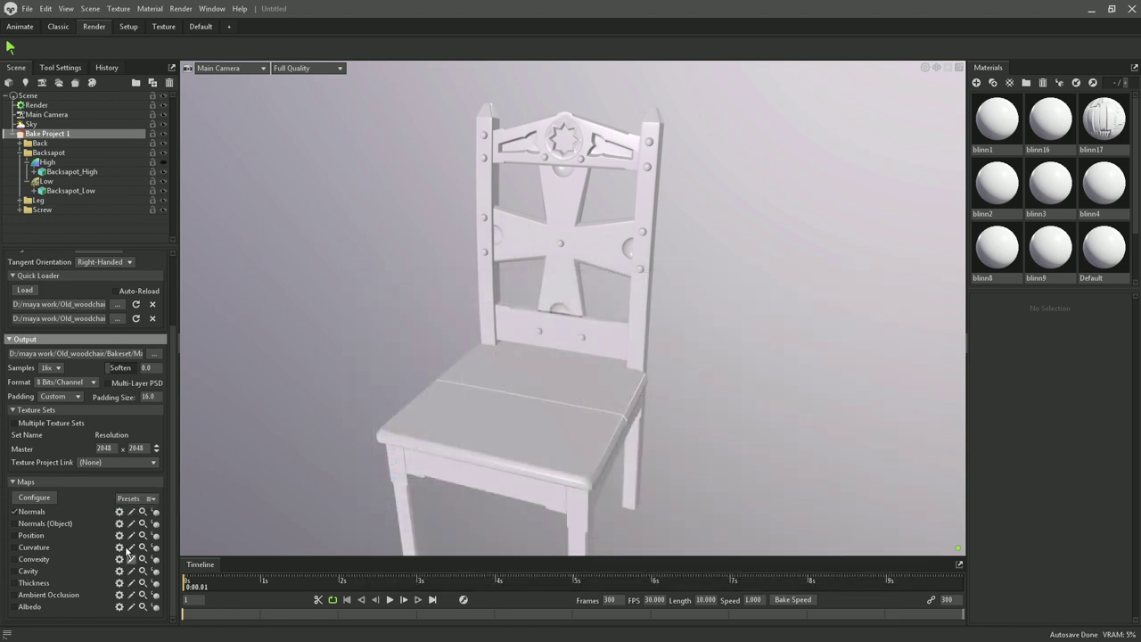
- Enable Normals (Object), Position, Curvature, Convexity, Cavity, Thickness, Ambient Occlusion and Albedo maps
{"action": "left_click", "coordinate": [32, 524]}
{"action": "left_click", "coordinate": [31, 536]}
{"action": "left_click", "coordinate": [31, 547]}
{"action": "left_click", "coordinate": [32, 559]}
{"action": "left_click", "coordinate": [32, 572]}
{"action": "left_click", "coordinate": [33, 584]}
{"action": "left_click", "coordinate": [37, 595]}
{"action": "left_click", "coordinate": [32, 608]}
- Overwrite bake_presets.tbbake with the updated map settings
{"action": "left_click", "coordinate": [148, 500]}
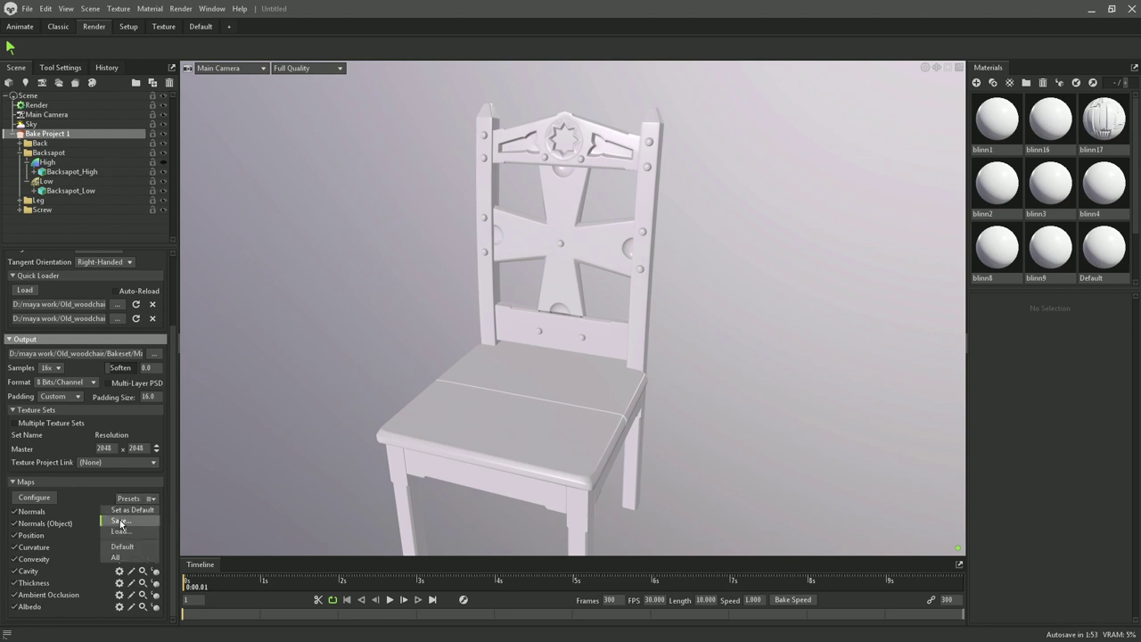
{"action": "left_click", "coordinate": [124, 521]}
{"action": "double_click", "coordinate": [769, 372]}
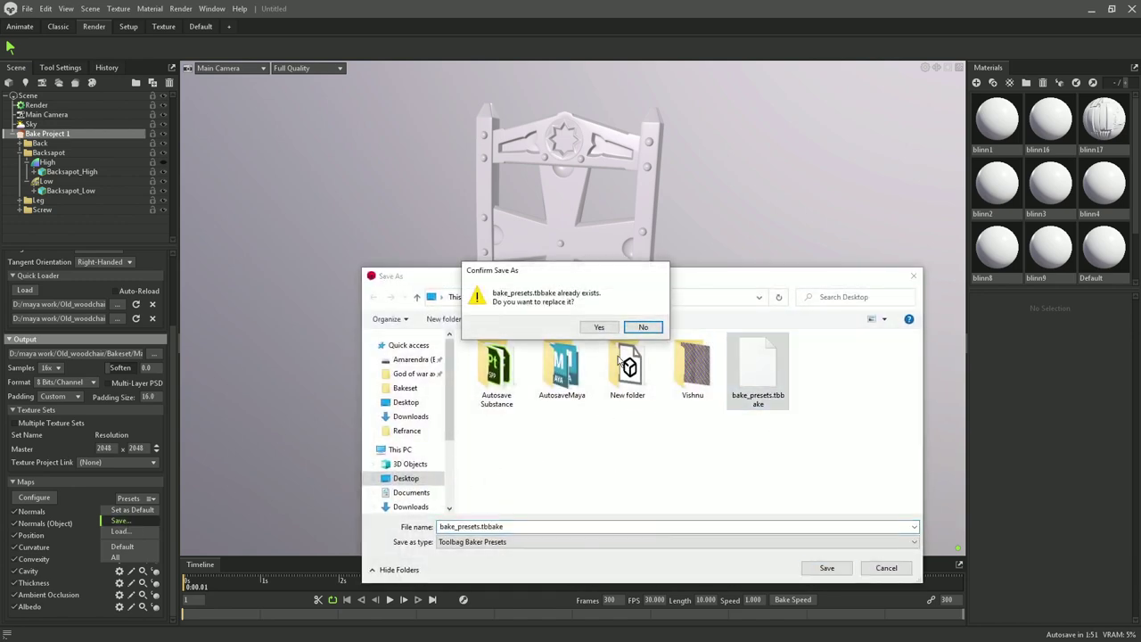
{"action": "left_click", "coordinate": [599, 328]}
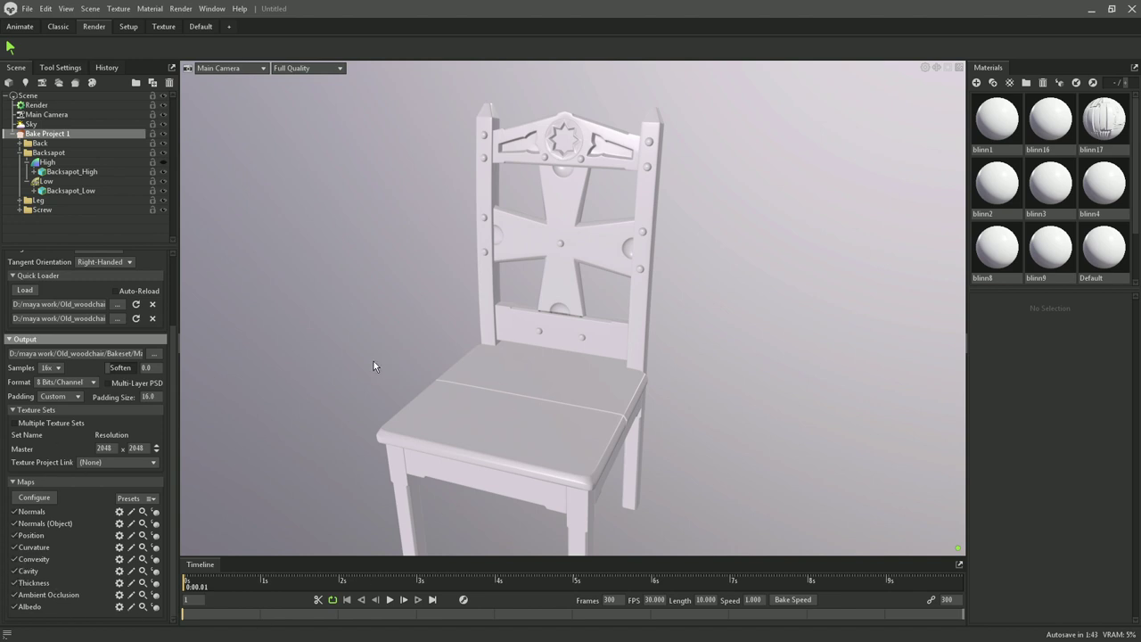
{"action": "mouse_move", "coordinate": [373, 361]}
{"action": "left_mouse_down"}
{"action": "mouse_move", "coordinate": [483, 387]}
{"action": "mouse_move", "coordinate": [511, 296]}
{"action": "left_mouse_up"}
- Run the bake in Marmoset Toolbag, writing all enabled chair maps to the output folder
{"action": "scroll", "coordinate": [62, 485], "scroll_direction": "up", "scroll_amount": 3}
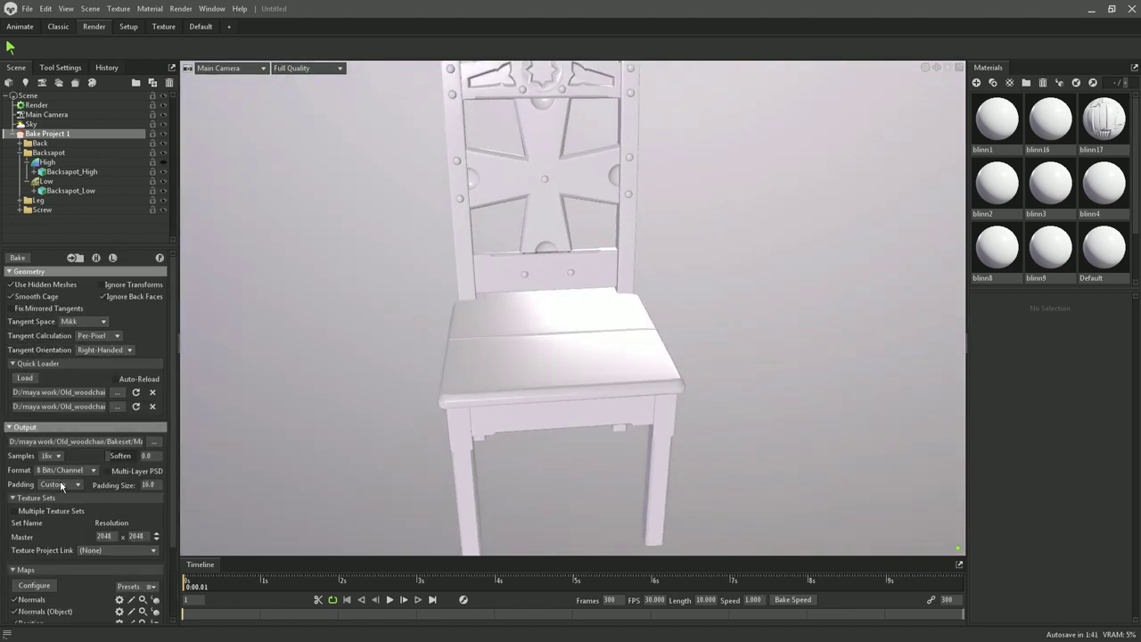
{"action": "left_click", "coordinate": [17, 259]}
{"action": "key", "text": "super"}
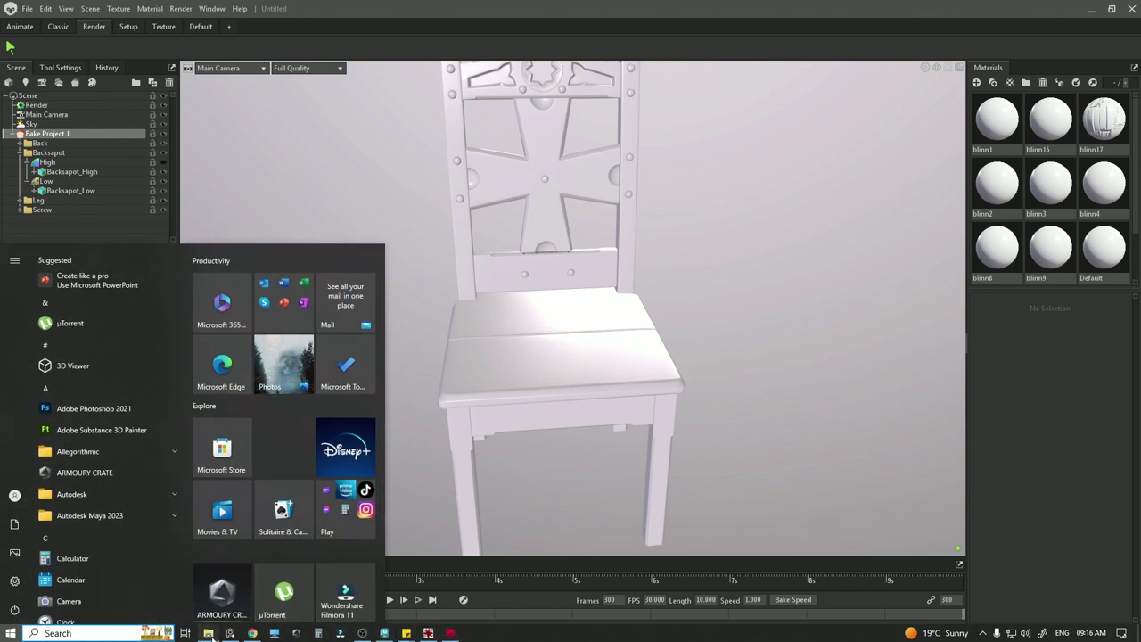
- Open the baked albedo TGA in IrfanView and step through the AO, cavity and convexity maps
{"action": "left_click", "coordinate": [208, 633]}
{"action": "left_click", "coordinate": [486, 214]}
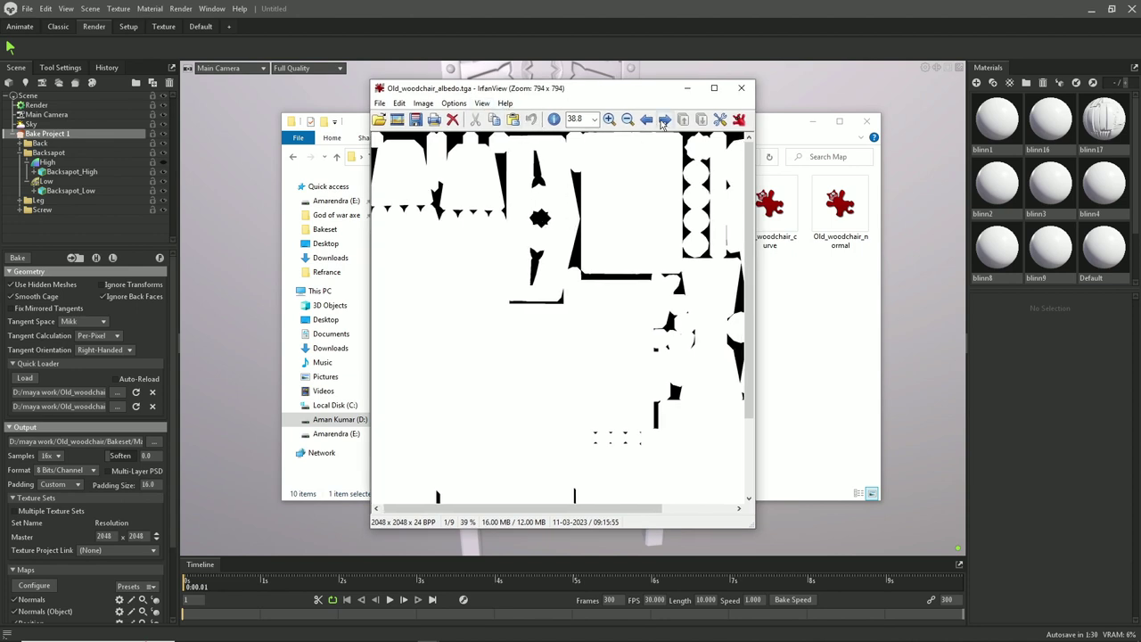
{"action": "left_click", "coordinate": [664, 121]}
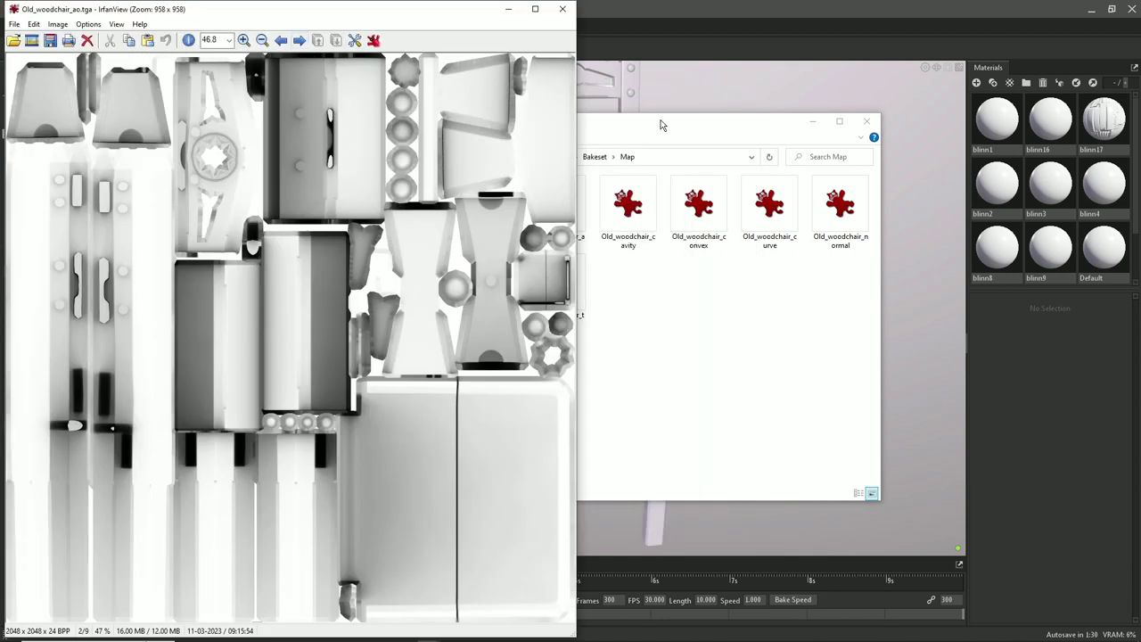
{"action": "left_click", "coordinate": [300, 41]}
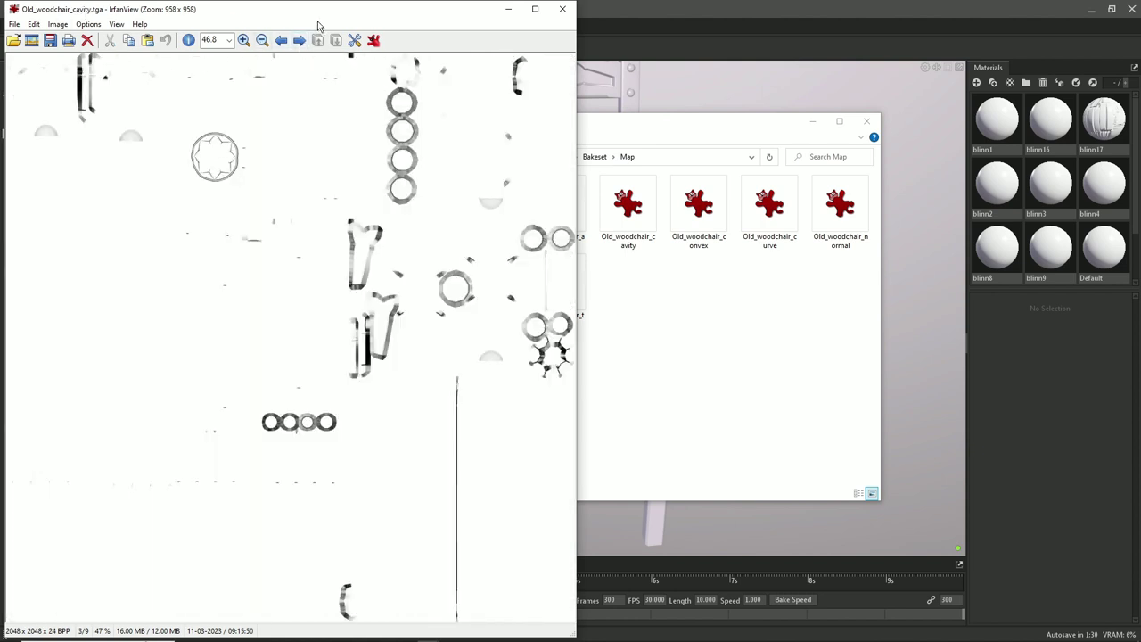
{"action": "left_click", "coordinate": [299, 41]}
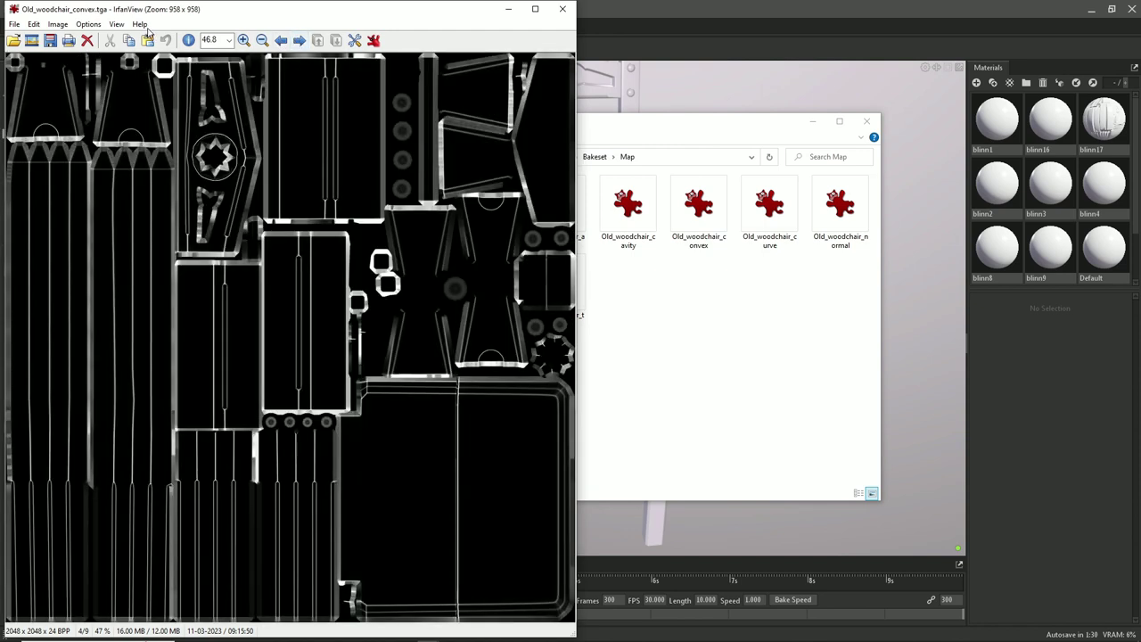
- Review the curvature, tangent and object normal, position and thickness maps, then close IrfanView
{"action": "left_click", "coordinate": [301, 42]}
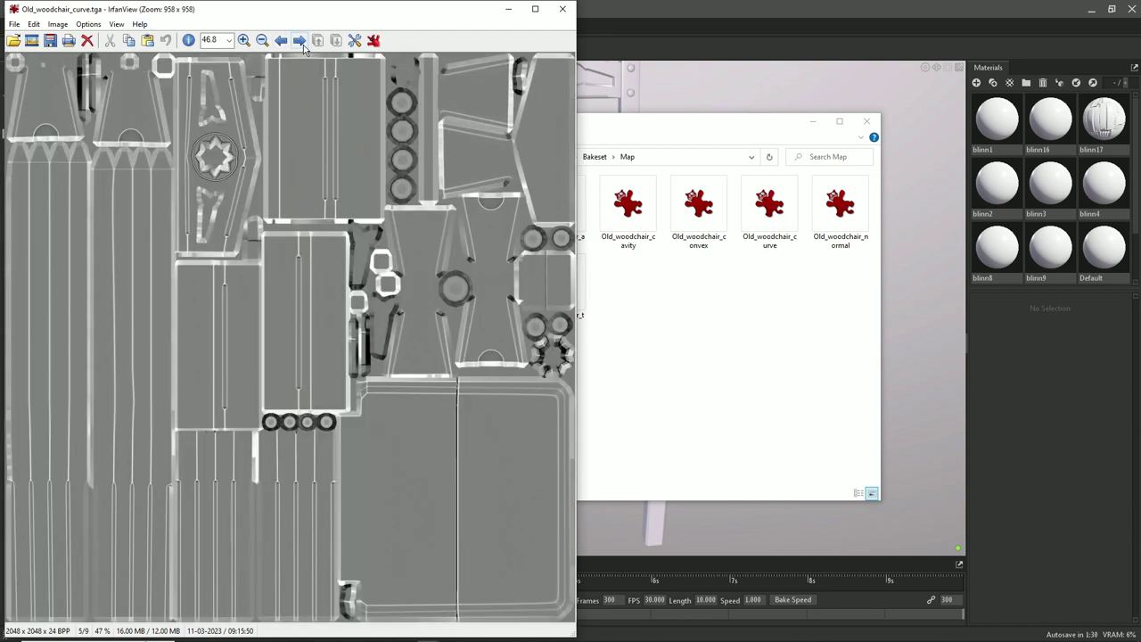
{"action": "left_click", "coordinate": [300, 41]}
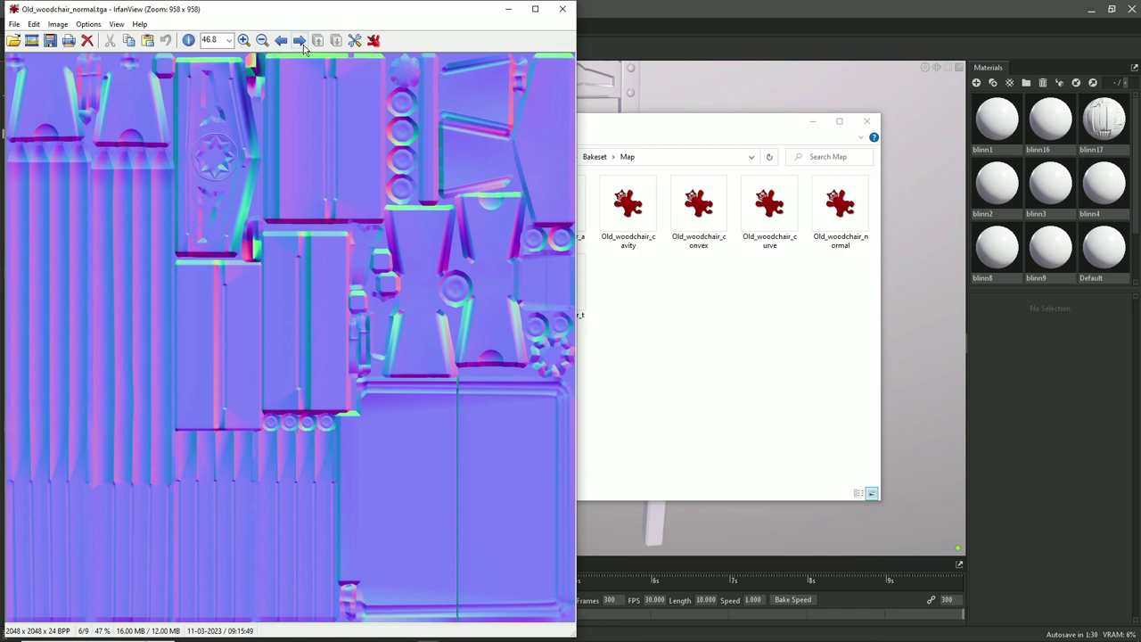
{"action": "left_click", "coordinate": [300, 41]}
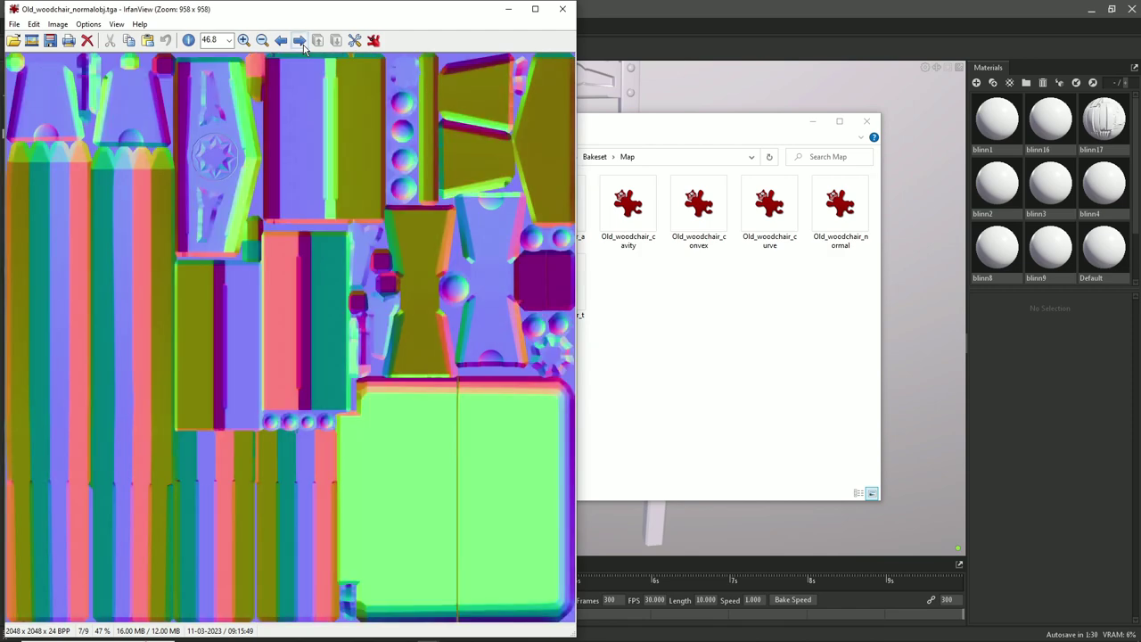
{"action": "left_click", "coordinate": [300, 41]}
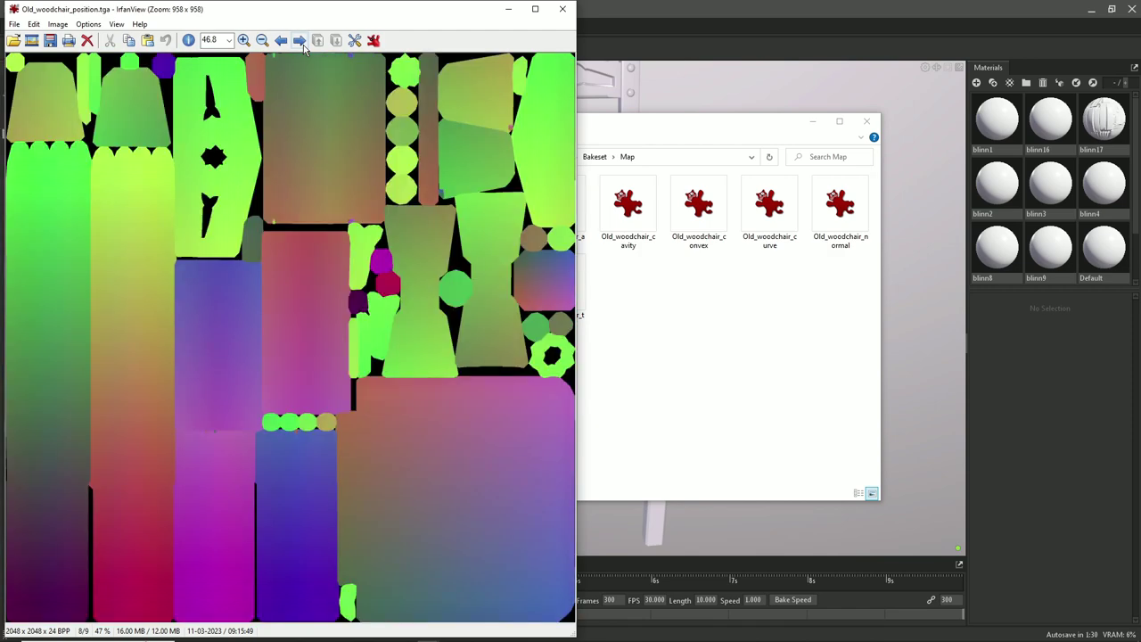
{"action": "left_click", "coordinate": [300, 41]}
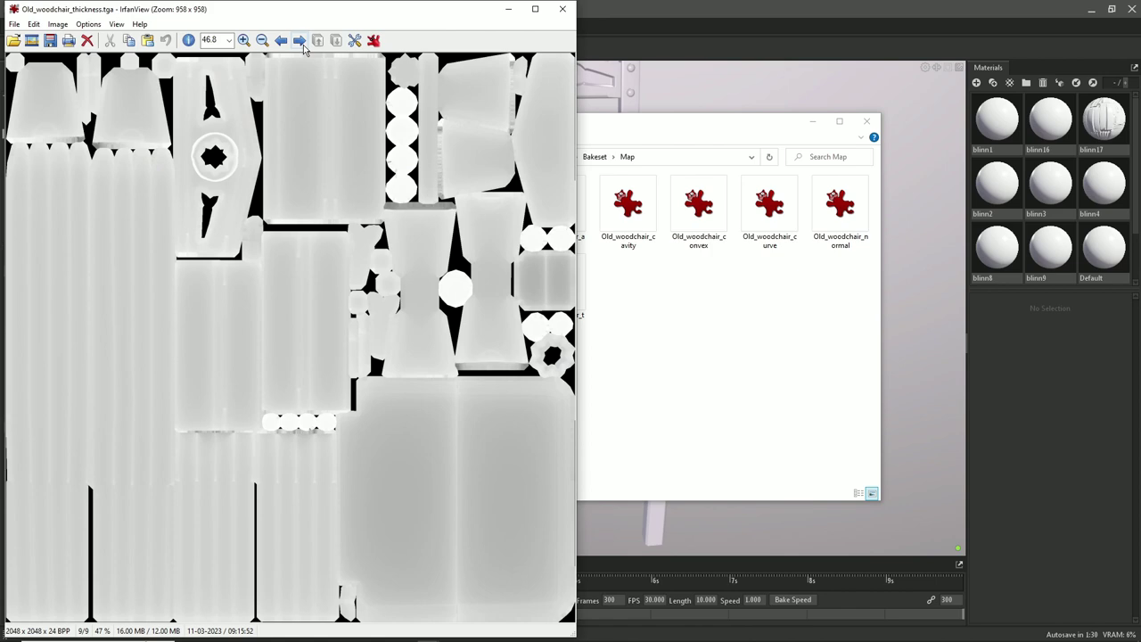
{"action": "left_click", "coordinate": [301, 41]}
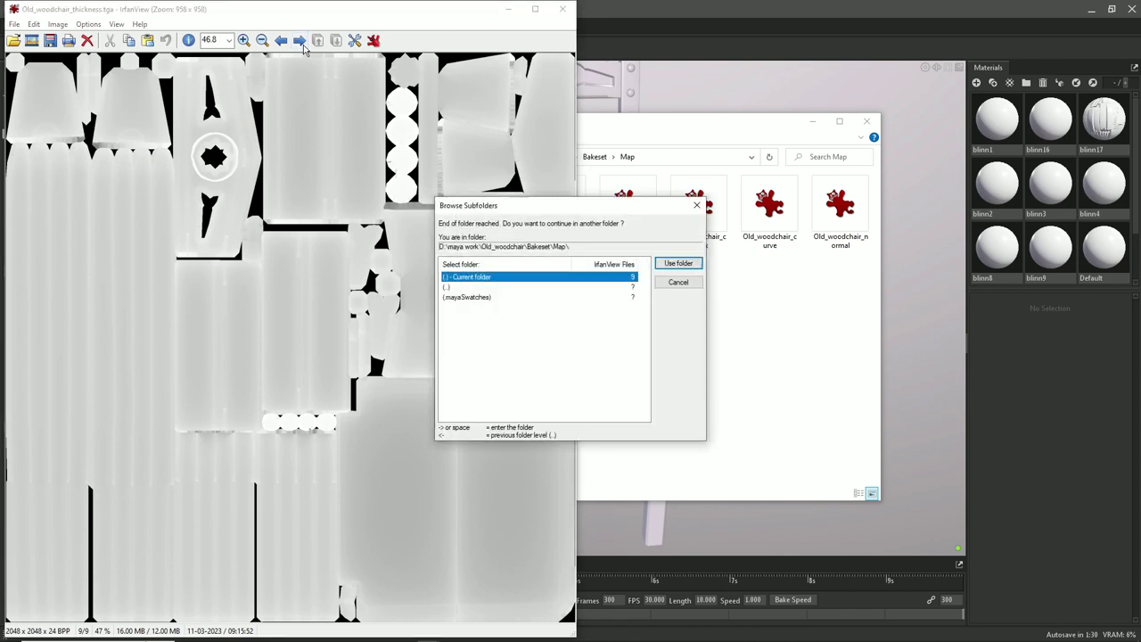
{"action": "left_click", "coordinate": [680, 283]}
{"action": "left_click", "coordinate": [563, 9]}
- Turn on Multi-Layer PSD output so the chair bake writes one layered PSD
{"action": "left_click", "coordinate": [813, 121]}
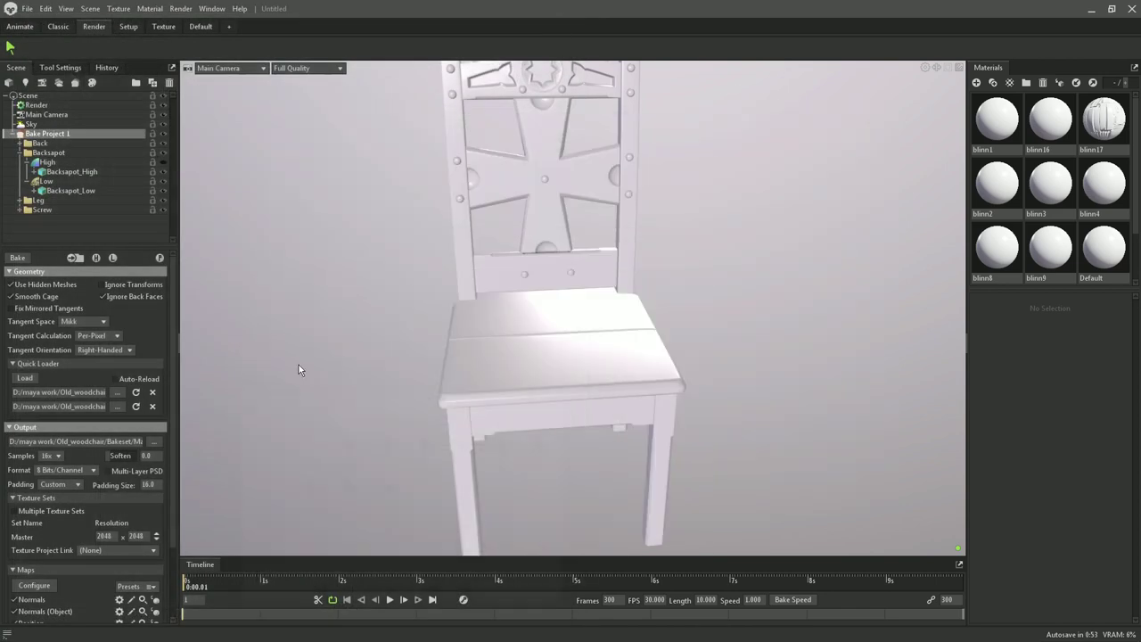
{"action": "scroll", "coordinate": [86, 506], "scroll_direction": "down", "scroll_amount": 3}
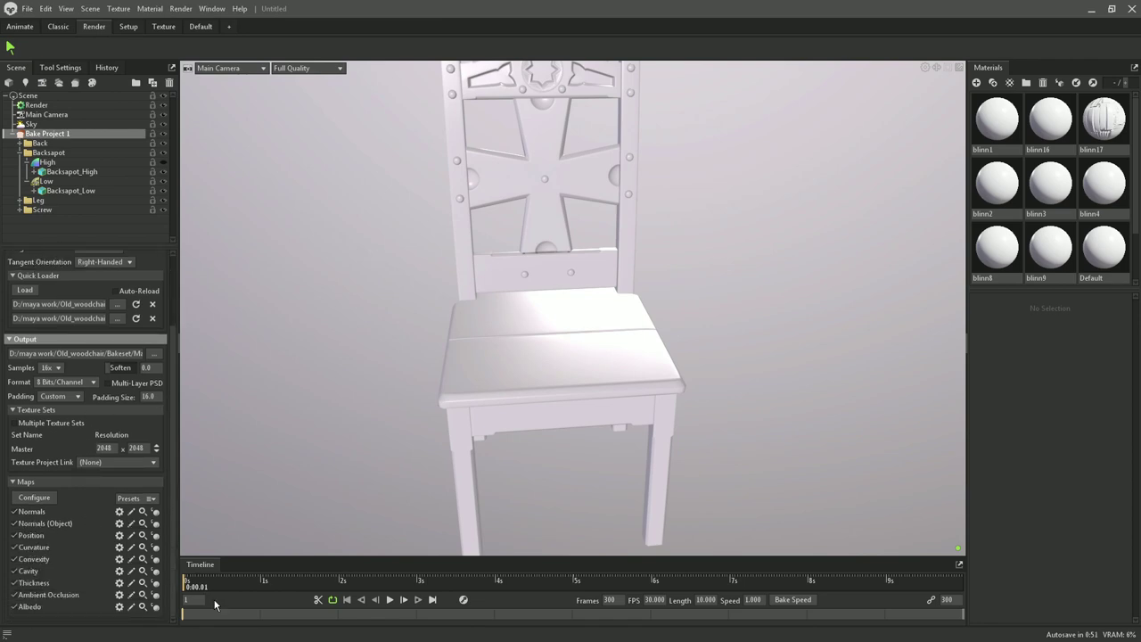
{"action": "key", "text": "super"}
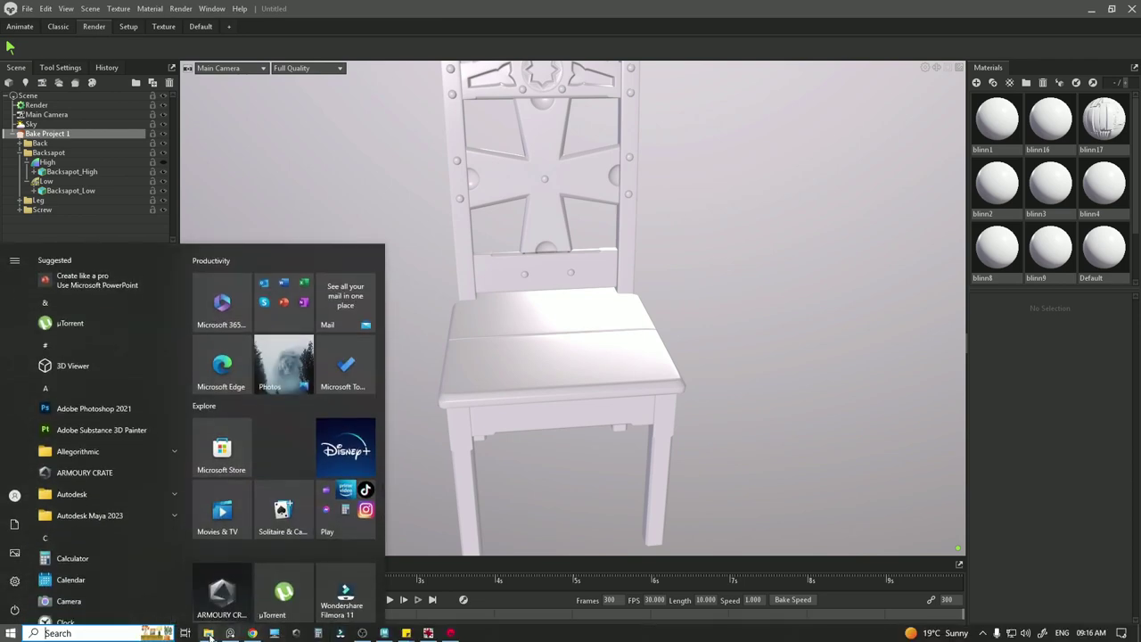
{"action": "left_click", "coordinate": [208, 634]}
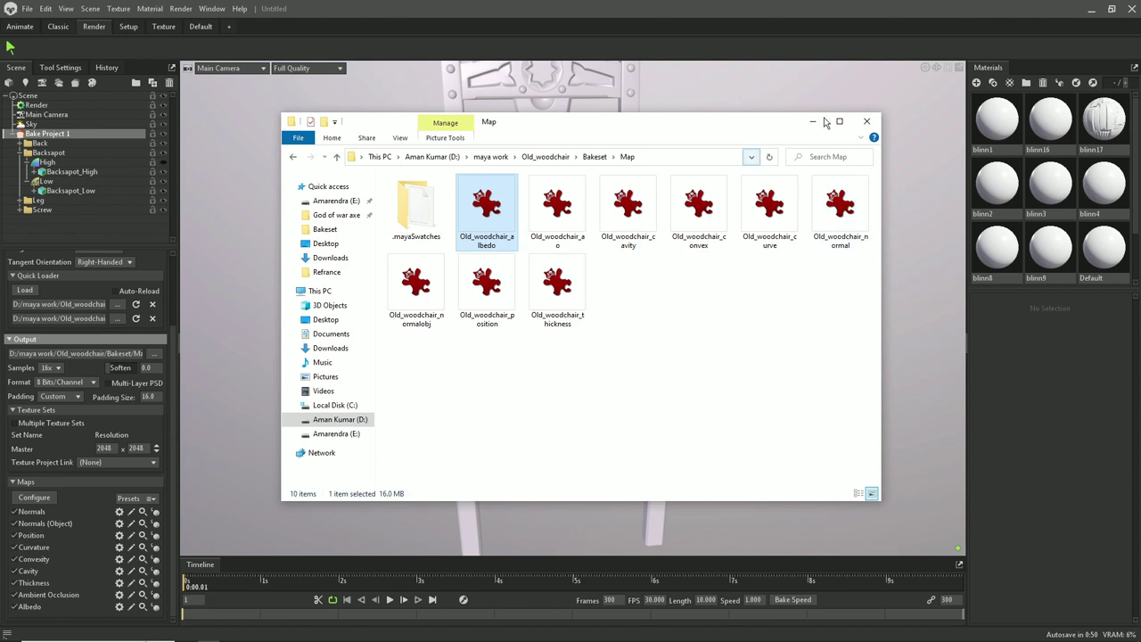
{"action": "left_click", "coordinate": [822, 121]}
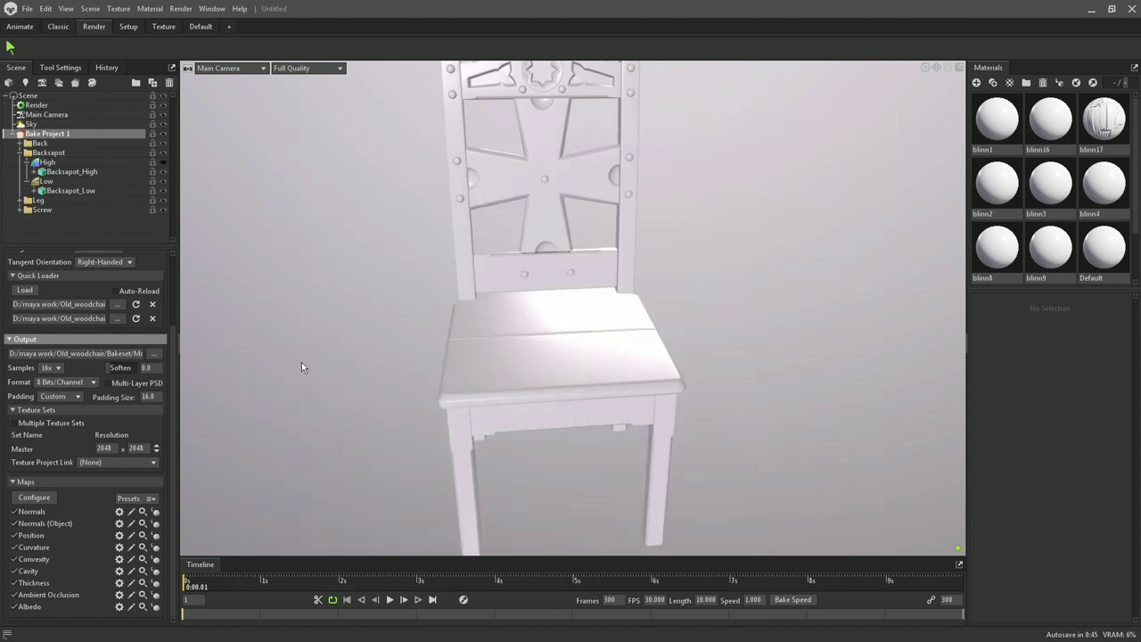
{"action": "left_click", "coordinate": [108, 383]}
{"action": "mouse_move", "coordinate": [136, 383]}
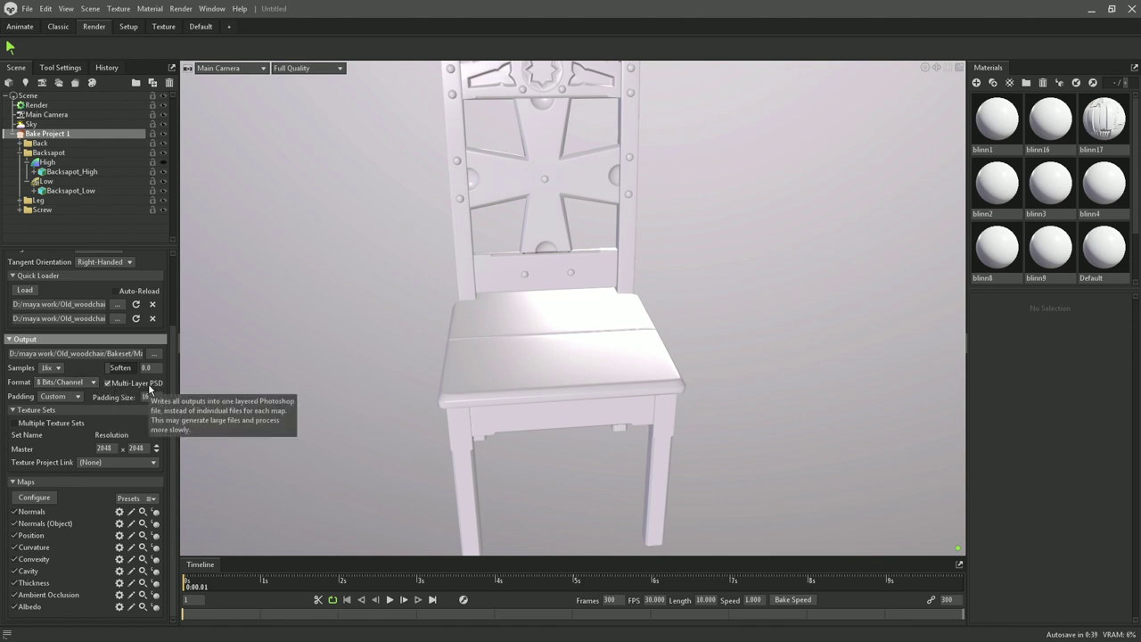
{"action": "scroll", "coordinate": [63, 370], "scroll_direction": "up", "scroll_amount": 3}
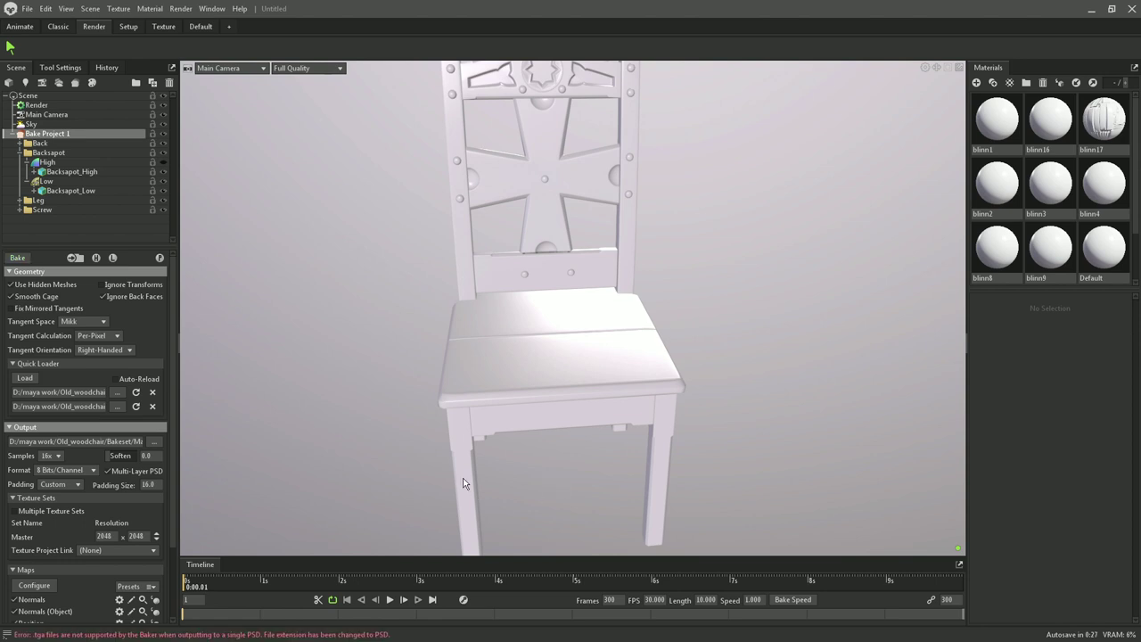
{"action": "key", "text": "super"}
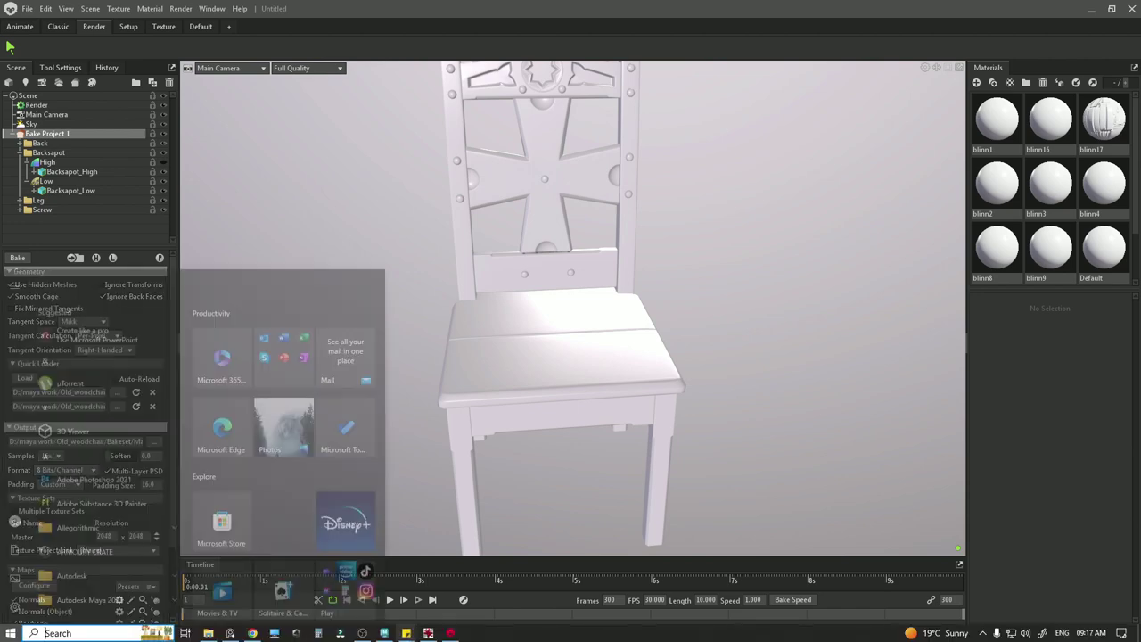
- Open Old_woodchair.psd in Photoshop and toggle the Normals layer to confirm one layer per map
{"action": "left_click", "coordinate": [208, 633]}
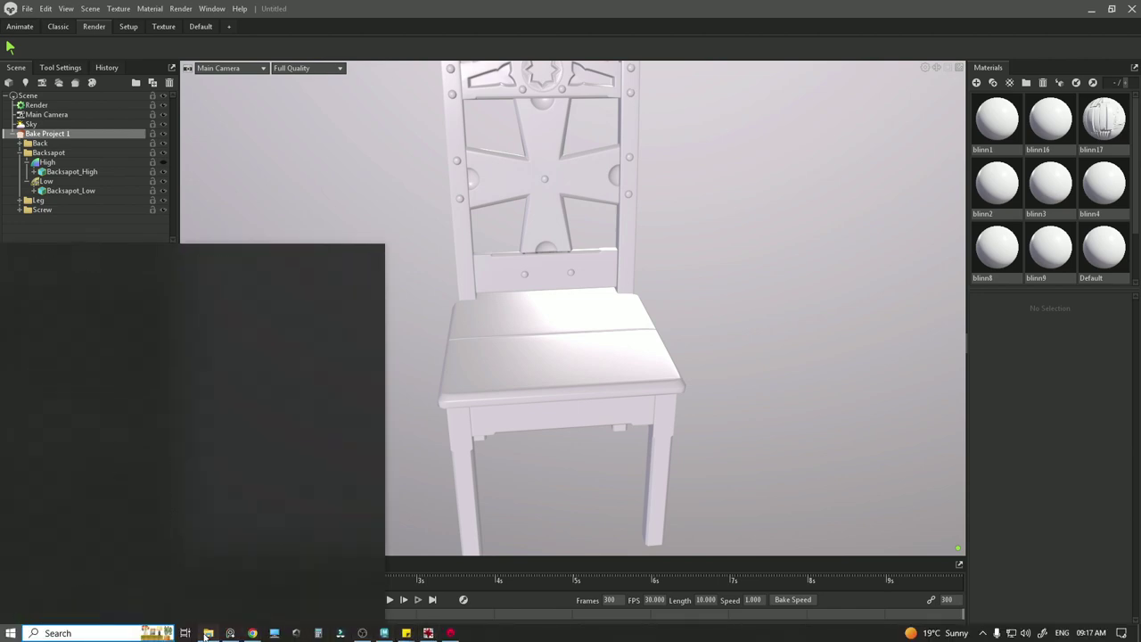
{"action": "double_click", "coordinate": [482, 207]}
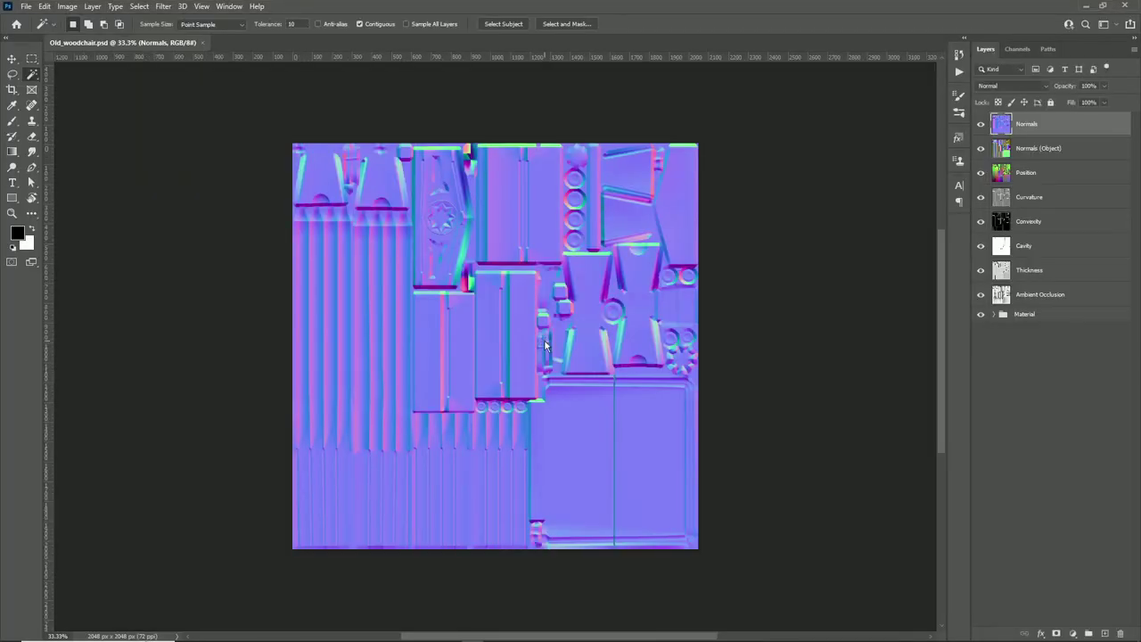
{"action": "left_click", "coordinate": [982, 125]}
{"action": "left_click", "coordinate": [981, 125]}
{"action": "left_click", "coordinate": [1086, 6]}
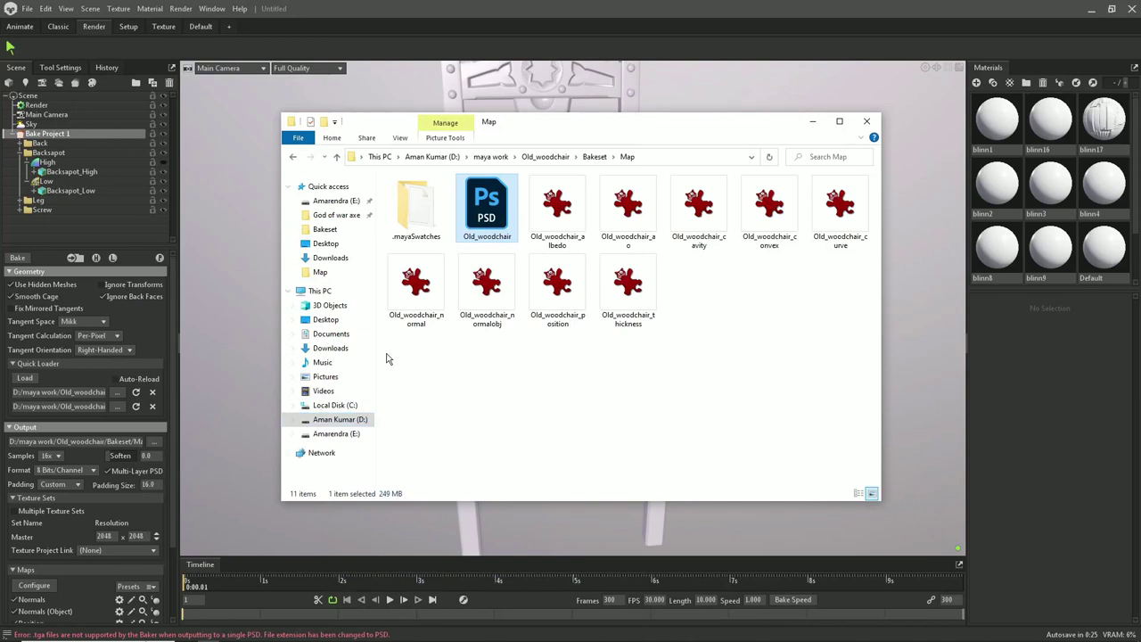
- Orbit the Marmoset viewport around the chair to inspect its back, side and front
{"action": "left_click", "coordinate": [812, 121]}
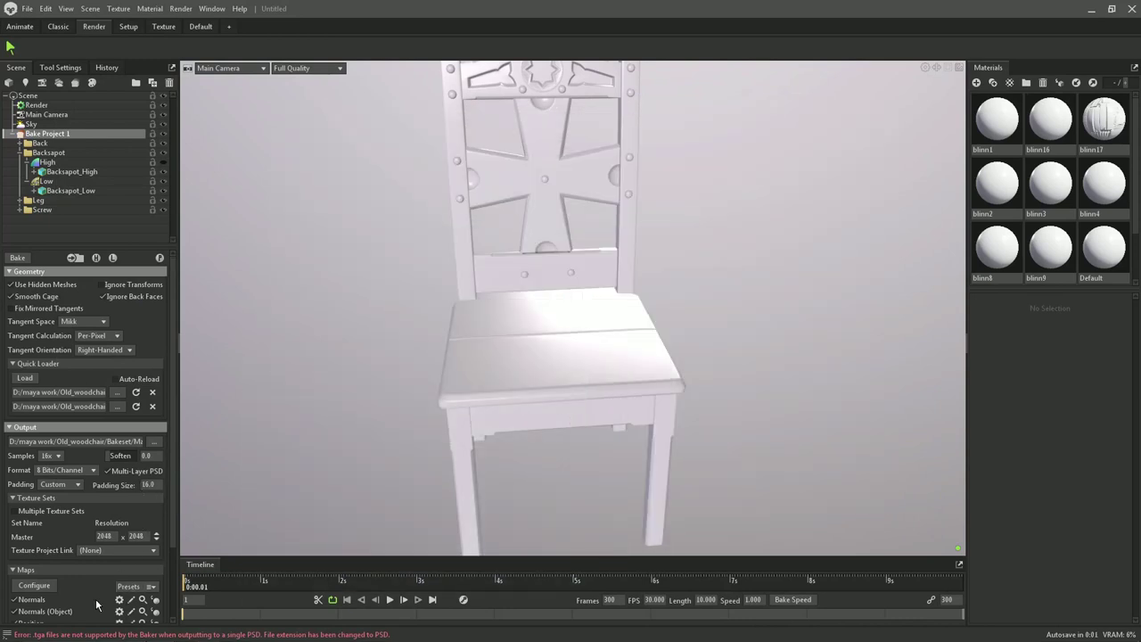
{"action": "scroll", "coordinate": [156, 554], "scroll_direction": "down", "scroll_amount": 3}
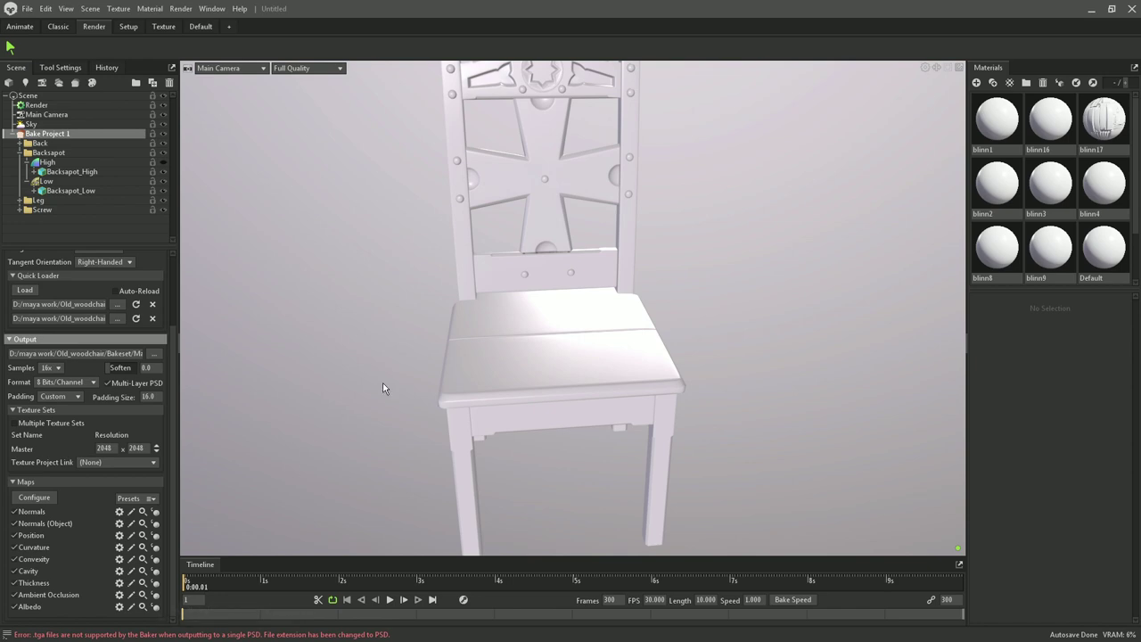
{"action": "left_click_drag", "start_coordinate": [385, 389], "coordinate": [174, 539]}
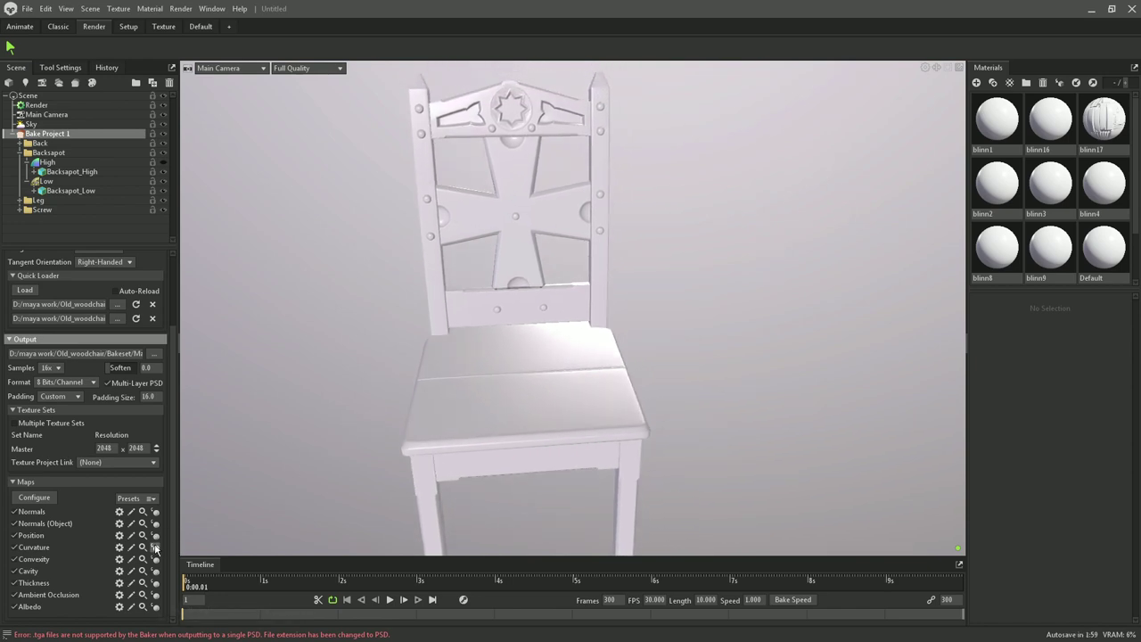
{"action": "mouse_move", "coordinate": [609, 304]}
{"action": "left_mouse_down"}
{"action": "mouse_move", "coordinate": [287, 312]}
{"action": "mouse_move", "coordinate": [433, 319]}
{"action": "mouse_move", "coordinate": [273, 295]}
{"action": "mouse_move", "coordinate": [184, 544]}
{"action": "left_mouse_up"}
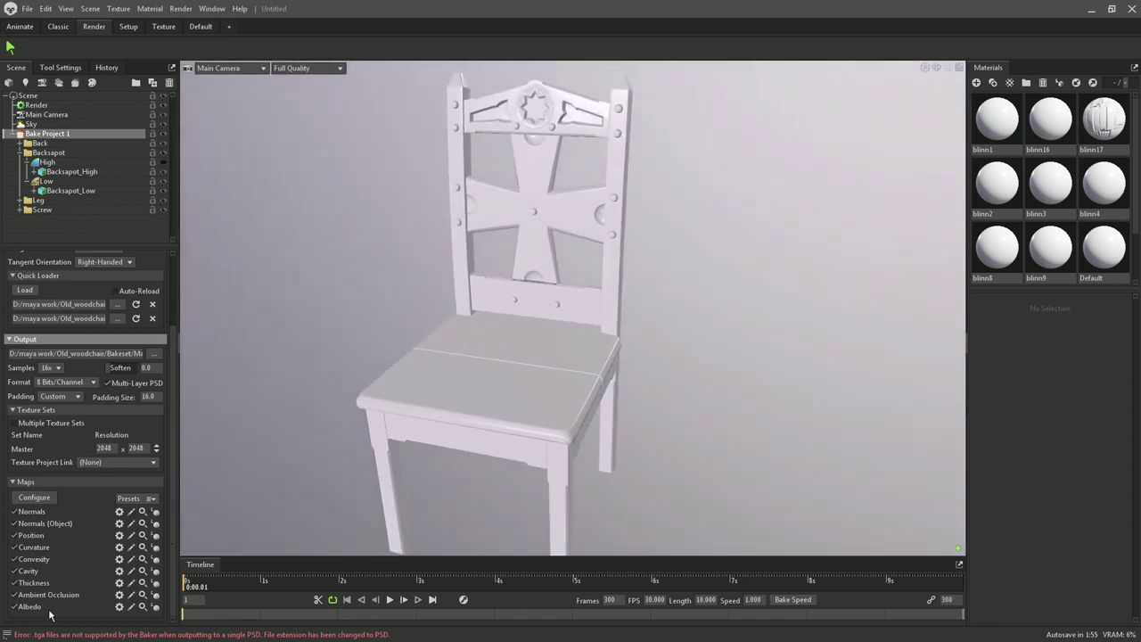
{"action": "mouse_move", "coordinate": [528, 431]}
{"action": "left_mouse_down"}
{"action": "mouse_move", "coordinate": [604, 423]}
{"action": "mouse_move", "coordinate": [533, 433]}
{"action": "mouse_move", "coordinate": [570, 407]}
{"action": "left_mouse_up"}
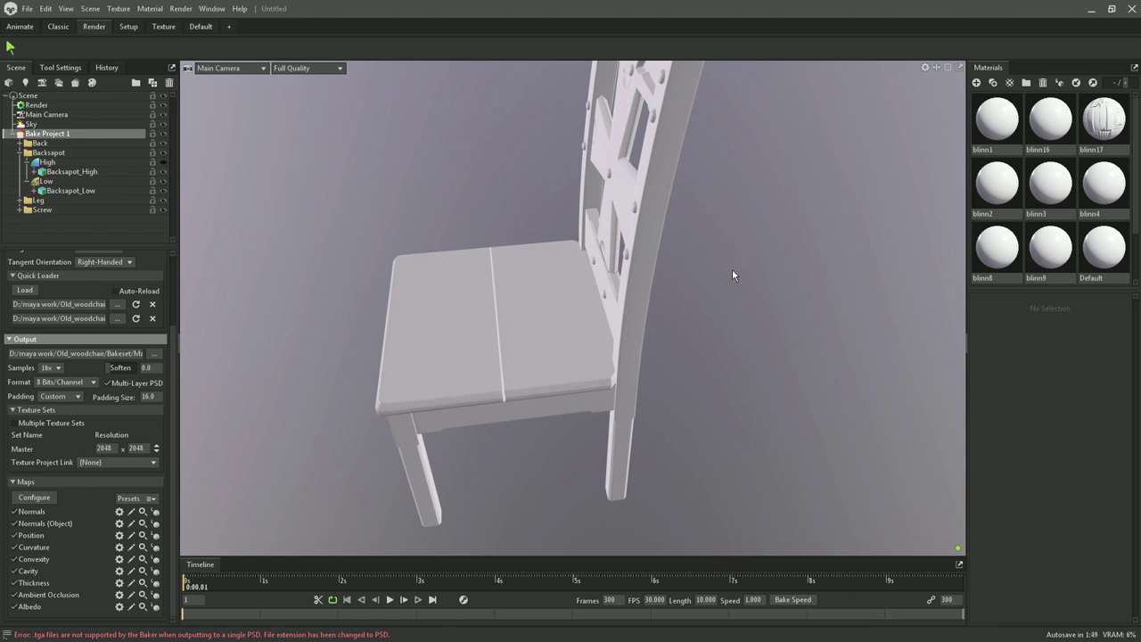
{"action": "mouse_move", "coordinate": [577, 305]}
{"action": "left_mouse_down"}
{"action": "mouse_move", "coordinate": [523, 318]}
{"action": "mouse_move", "coordinate": [601, 336]}
{"action": "mouse_move", "coordinate": [657, 187]}
{"action": "mouse_move", "coordinate": [198, 378]}
{"action": "left_mouse_up"}
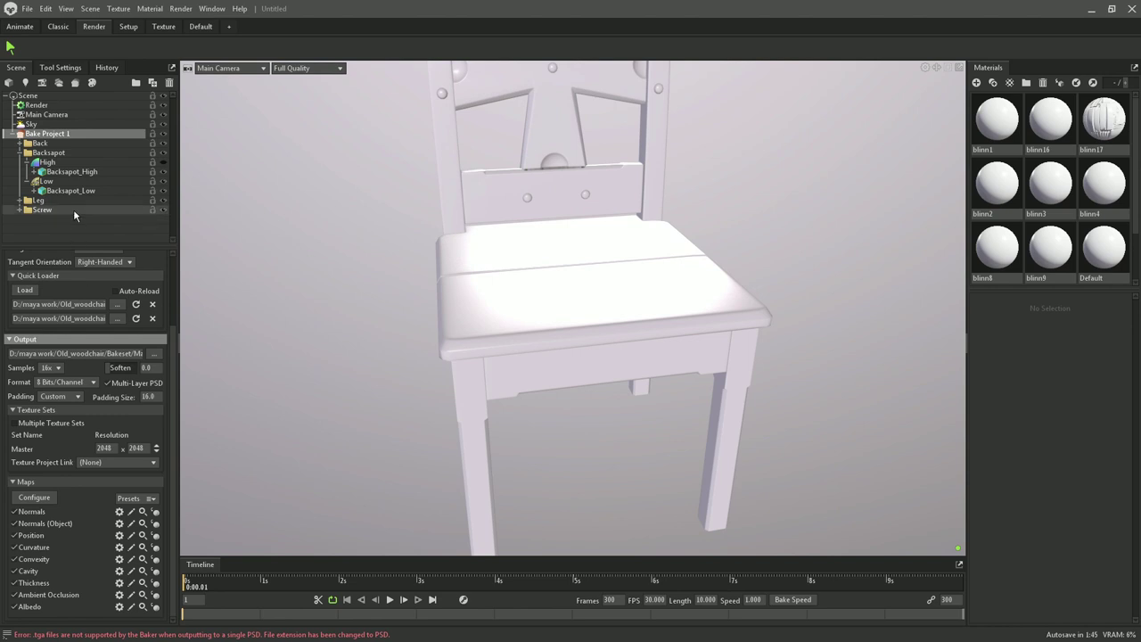